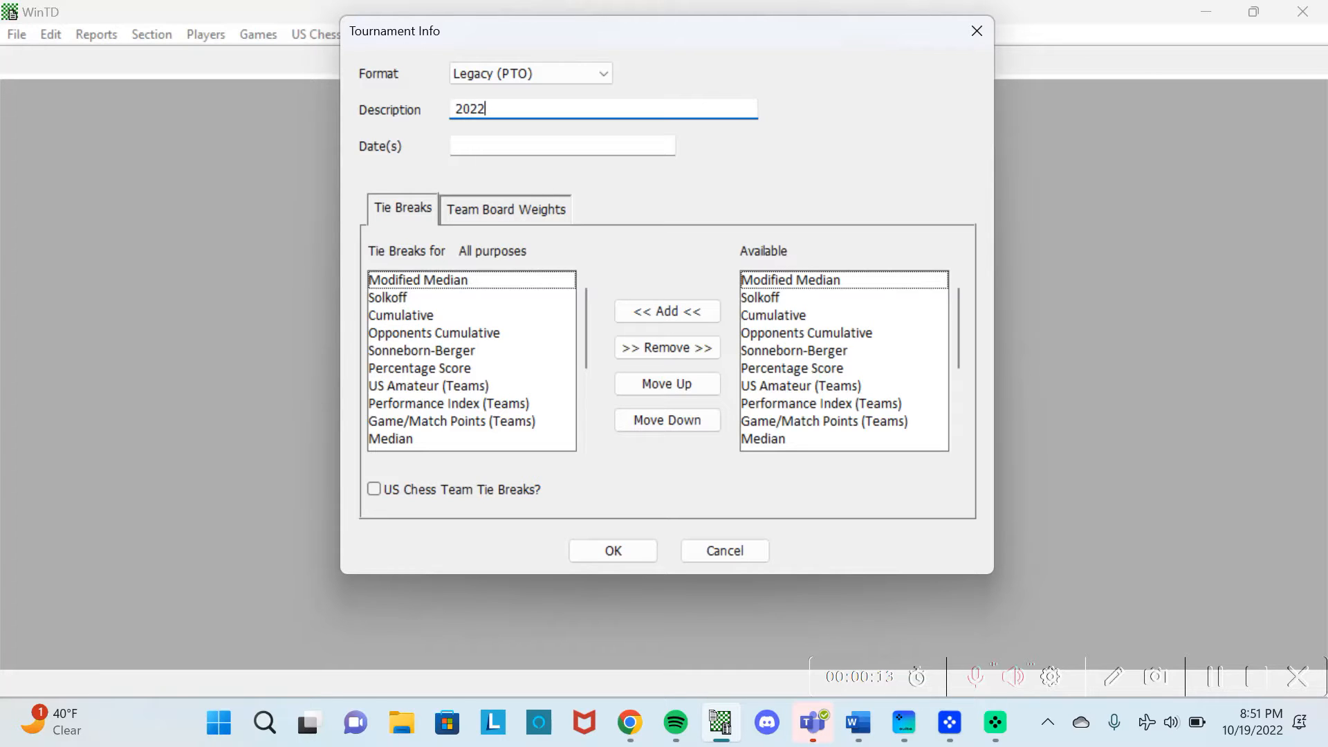
Enter '2022 Wellington Fall Classic' as the tournament description and 10/22/2022 as its date.
text(Wellington Fall Classic)
key(Tab)
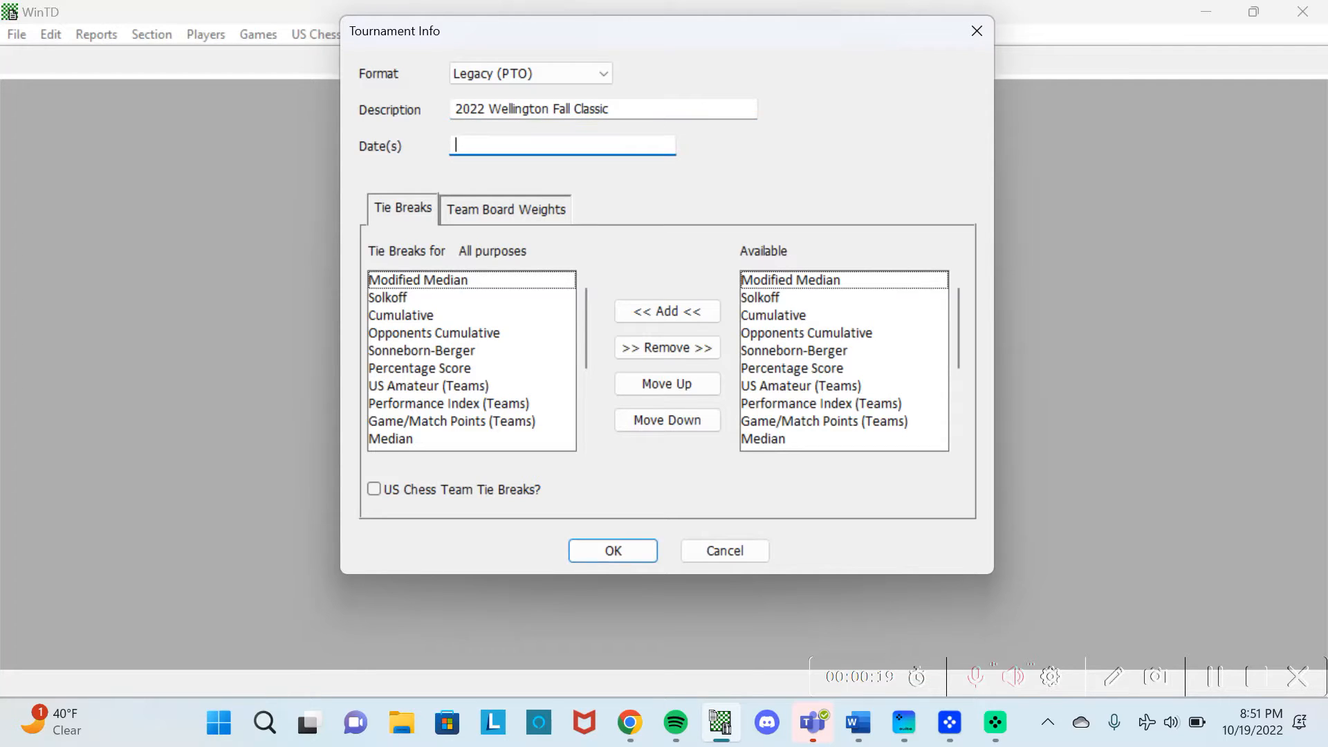
text(10/22/2022)
Confirm the tournament info and name the new section Championship, short title Champ.
click(629, 554)
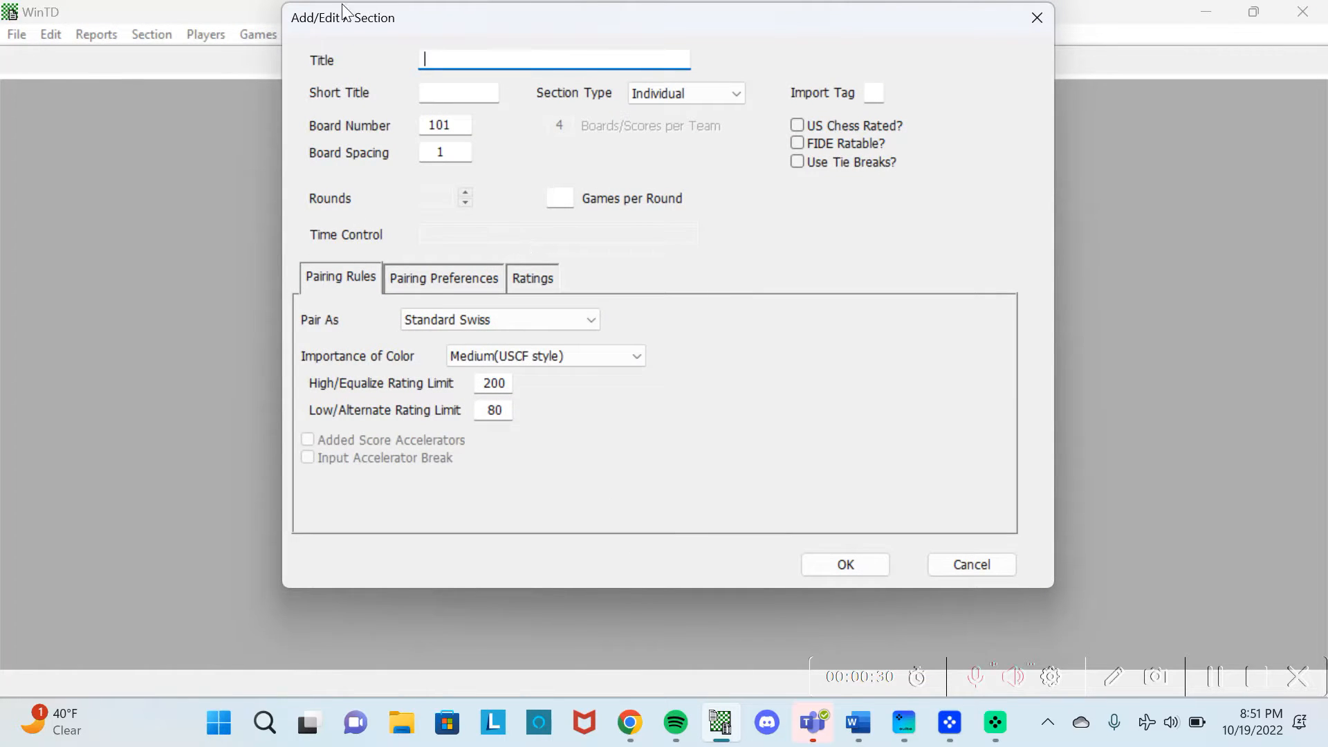
text(Chap)
key(BackSpace)
key(BackSpace)
text(ampionship)
key(Tab)
text(Champ)
Make the section Individual/Team, US Chess rated, with tie breaks turned on.
click(671, 94)
click(671, 123)
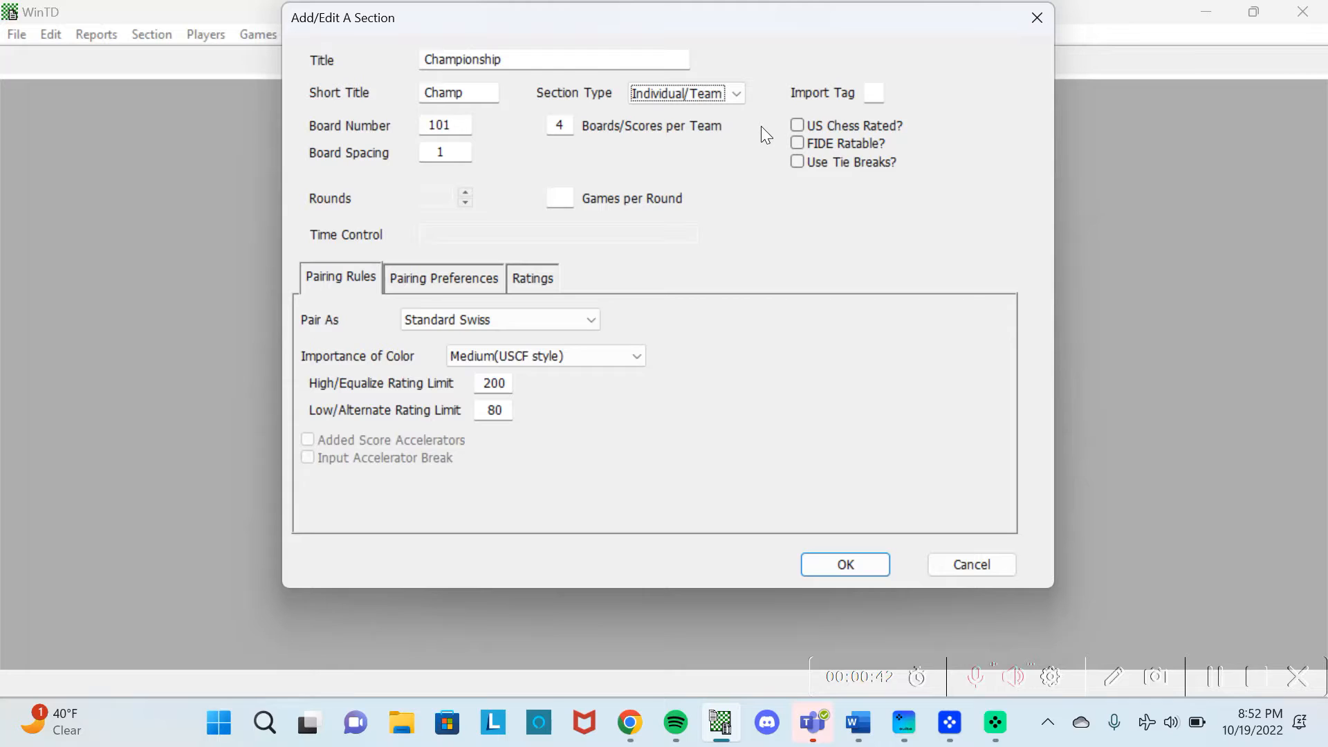
click(798, 126)
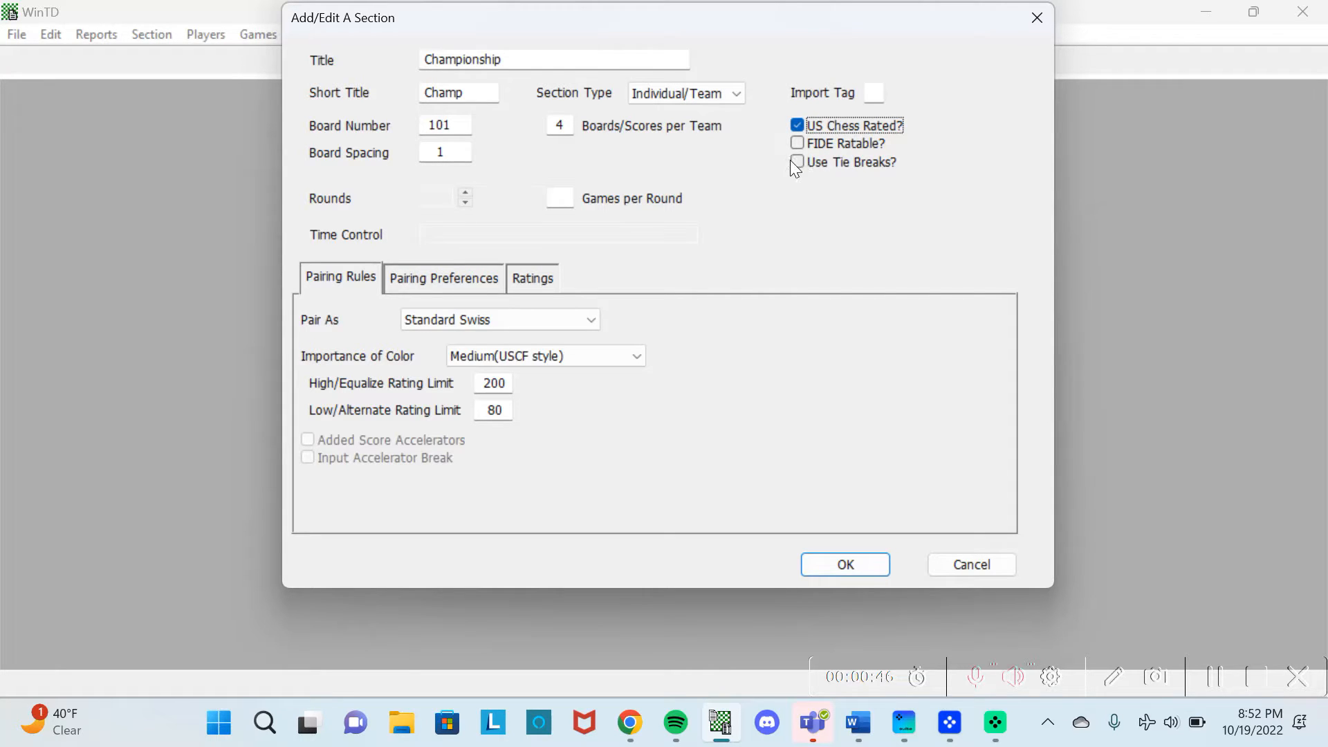
click(795, 160)
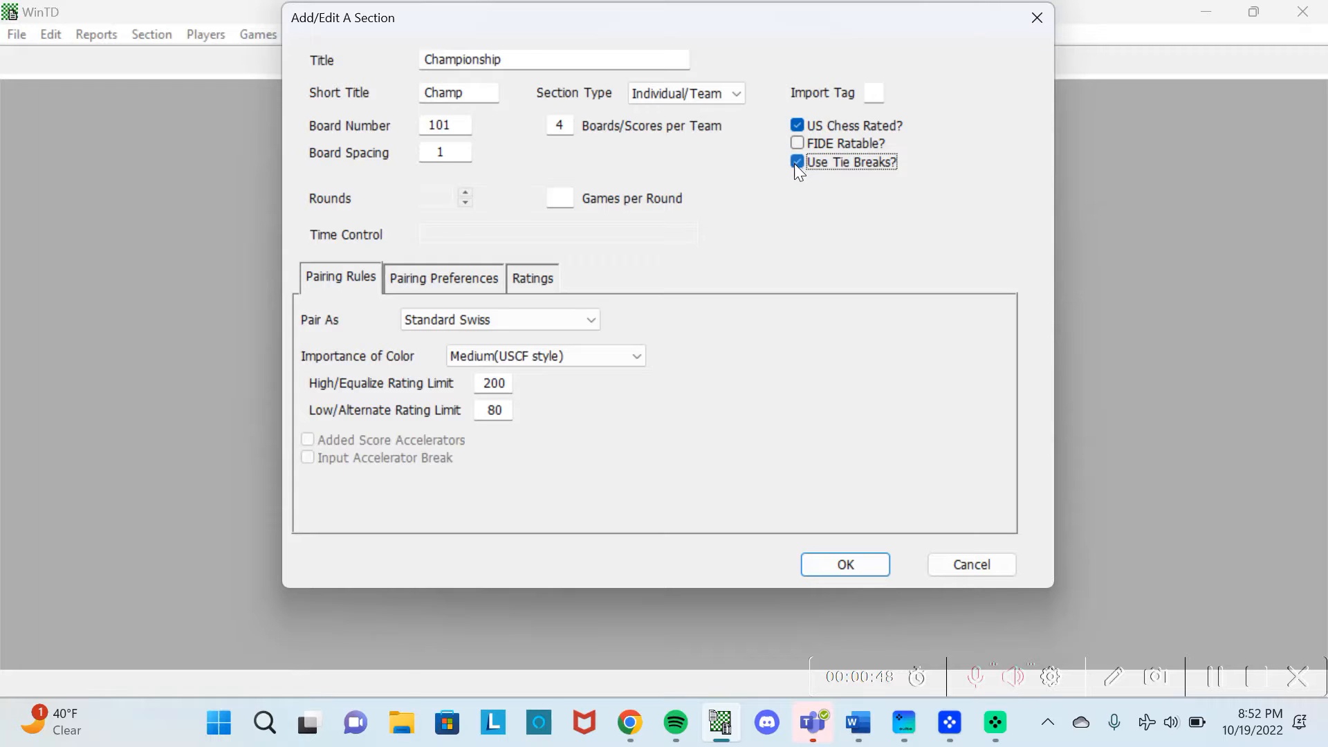
click(448, 132)
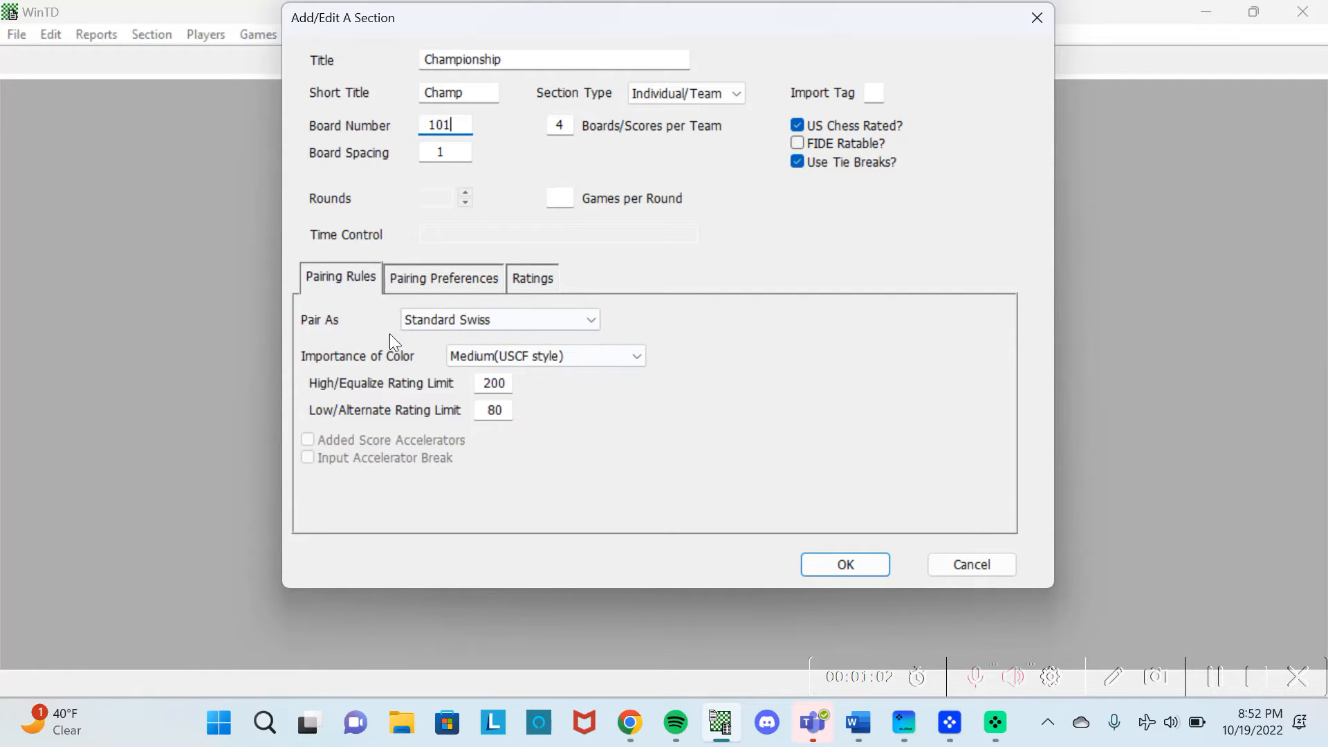
Save Championship and add the MS/HS Premier section with short title MHPremier.
click(834, 565)
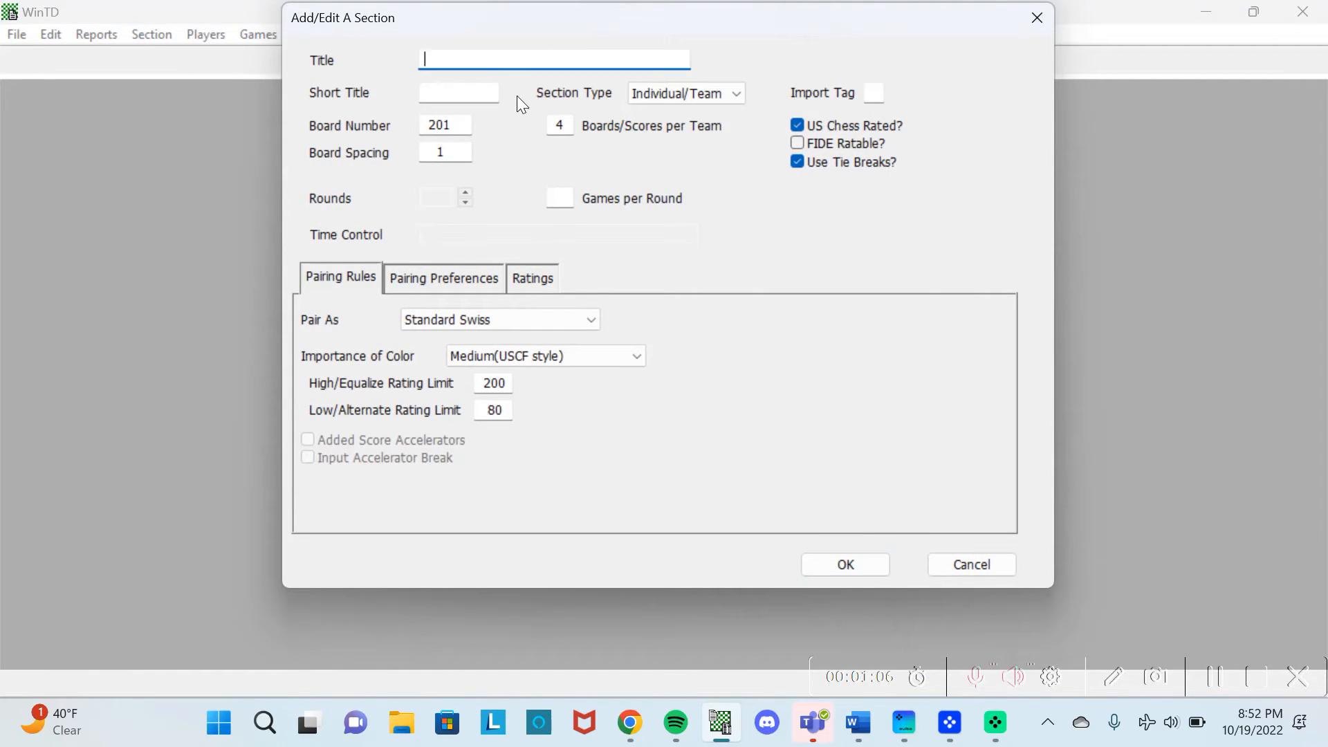
text(Ms/)
key(BackSpace)
key(BackSpace)
text(S/HS Preme)
key(BackSpace)
text(ier)
click(468, 93)
text(MH)
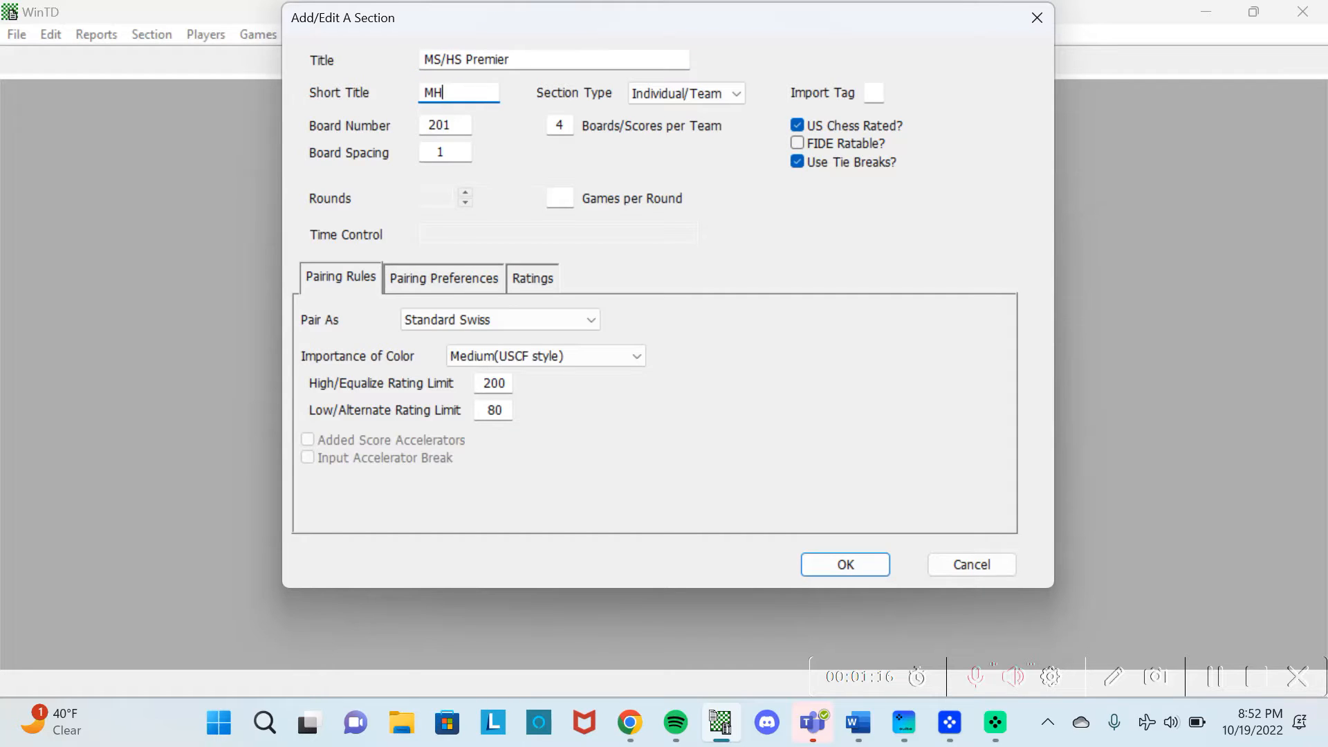
text(Premier)
click(814, 566)
Add the Elementary Premier section with short title ElePremier.
text(Elementary Premier)
key(Tab)
text(ElePremier)
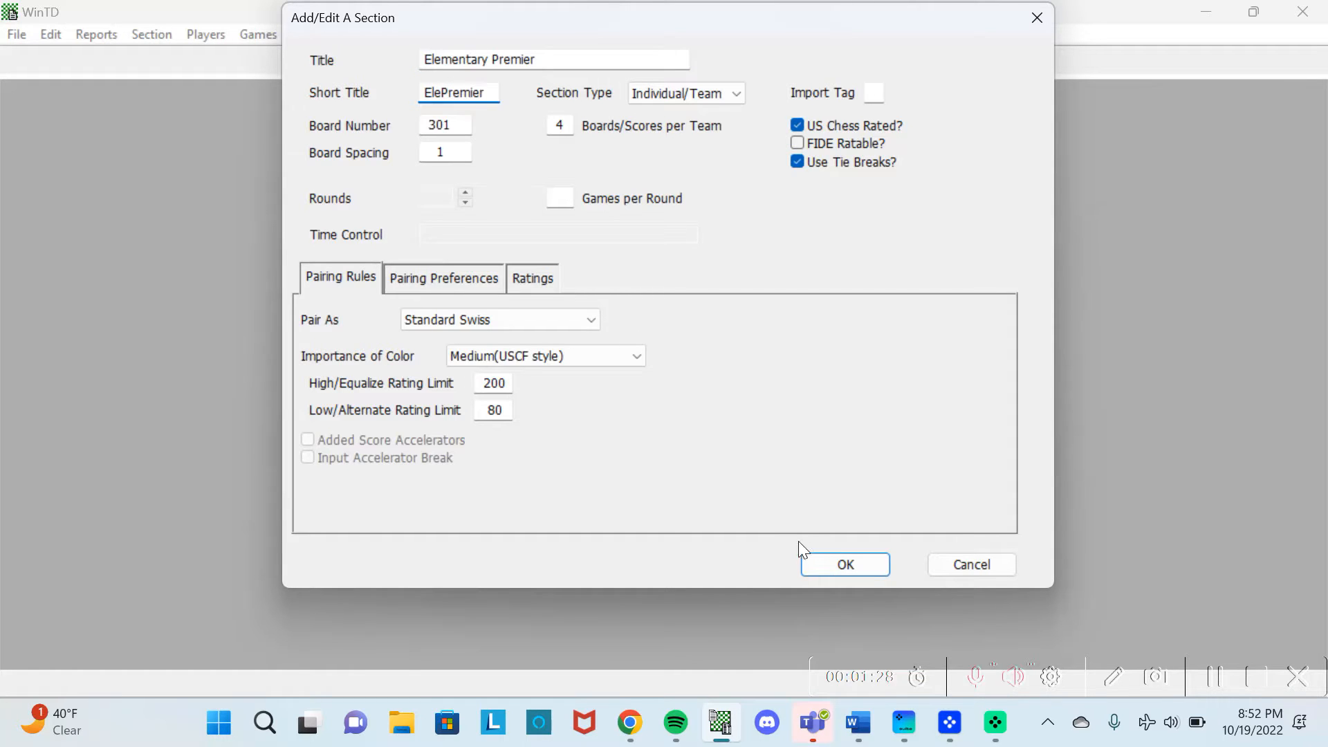
click(833, 561)
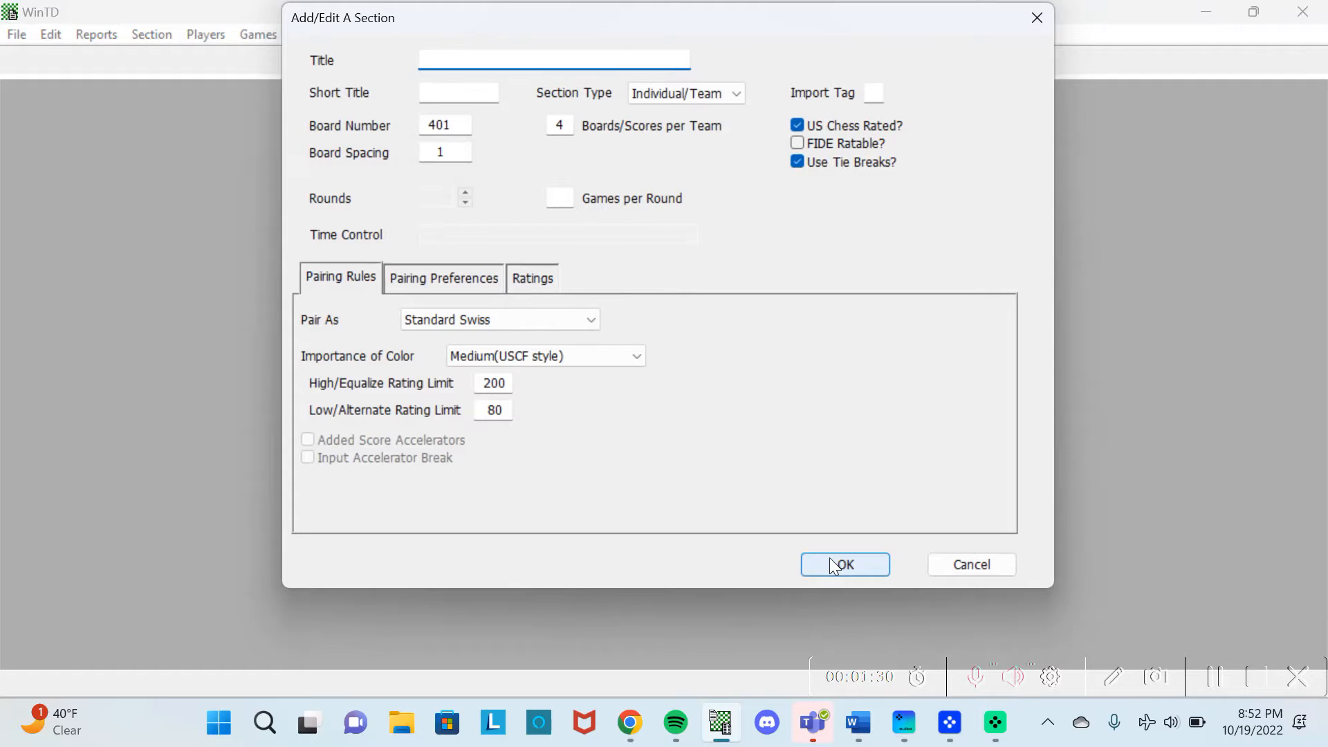
Add the MS/HS Reserve section with its abbreviated short title.
text(MS/HS Reserve)
key(Tab)
text(MS/HS )
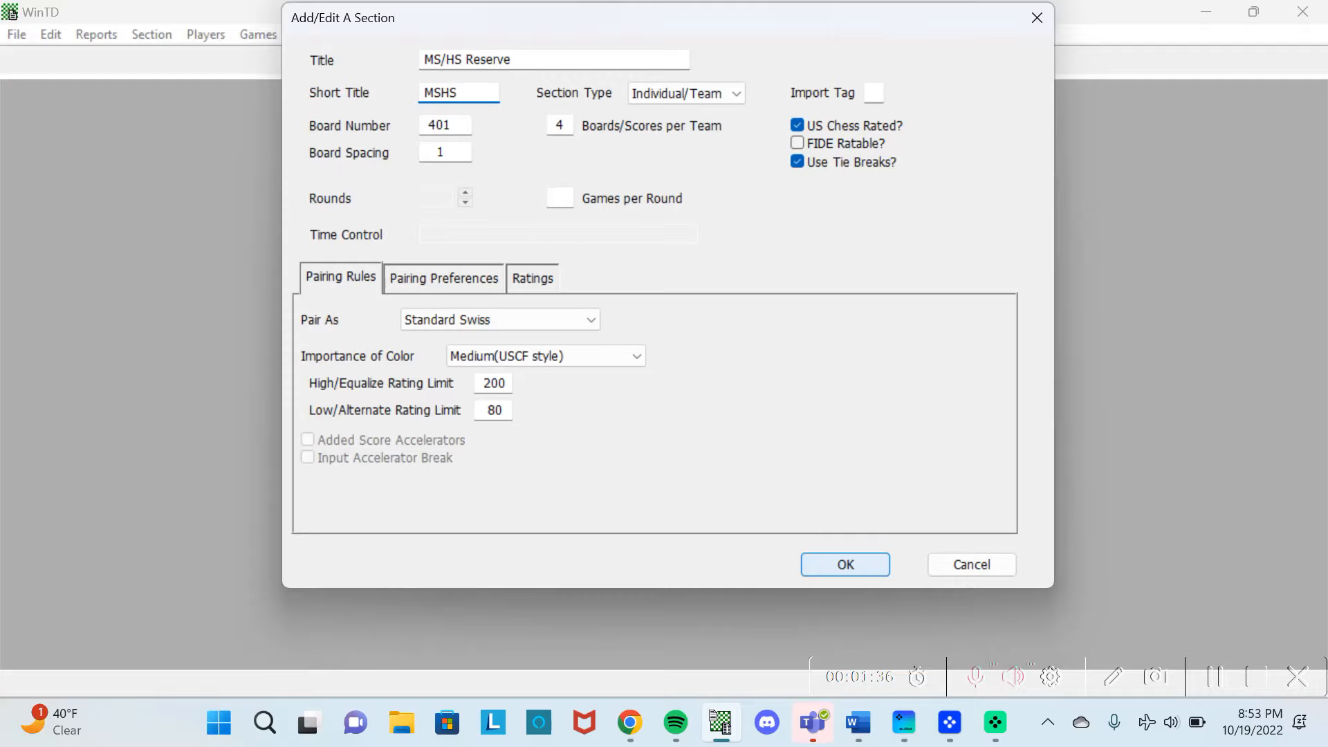
text(R)
key(BackSpace)
key(BackSpace)
key(BackSpace)
key(BackSpace)
text(HRes)
click(829, 557)
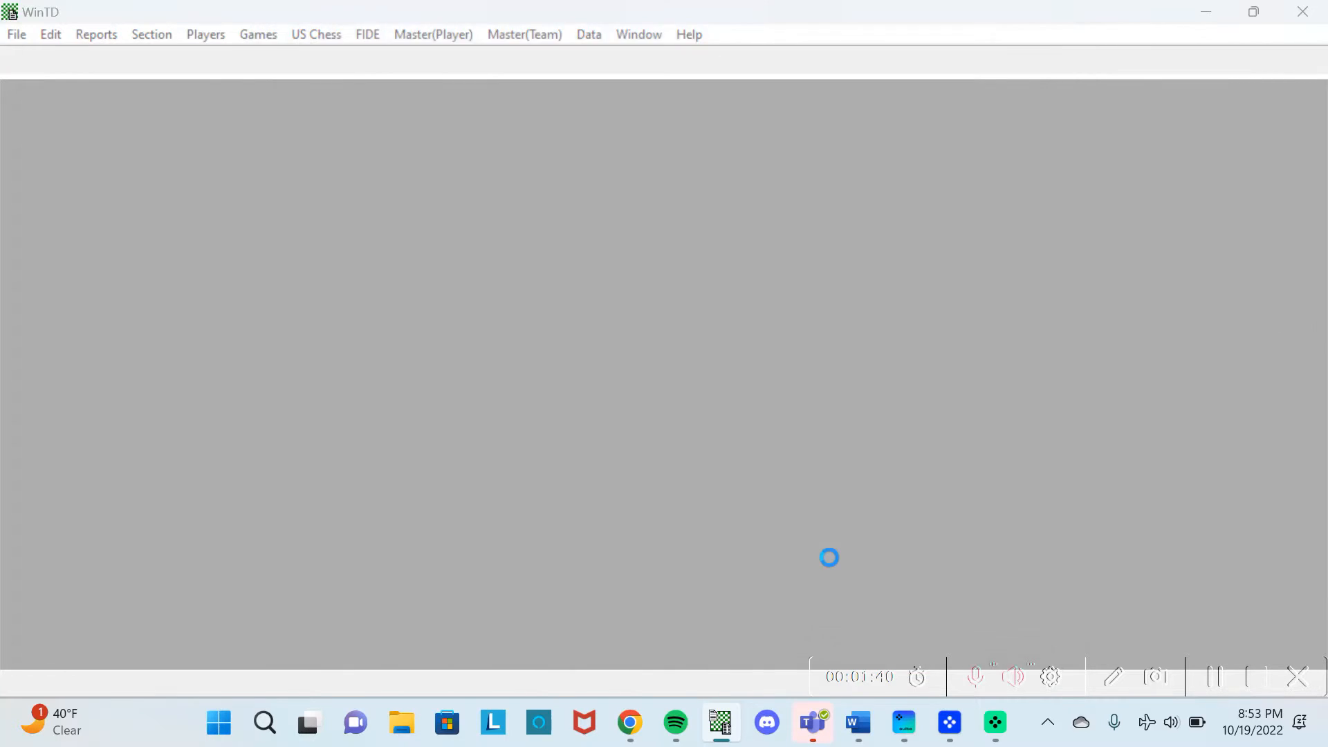
Add the Elementary Reserve section, then dismiss the extra blank section form.
text(Elementary Reserve)
key(Tab)
text(EleREs)
key(BackSpace)
key(BackSpace)
text(ers)
key(BackSpace)
key(BackSpace)
text(serve)
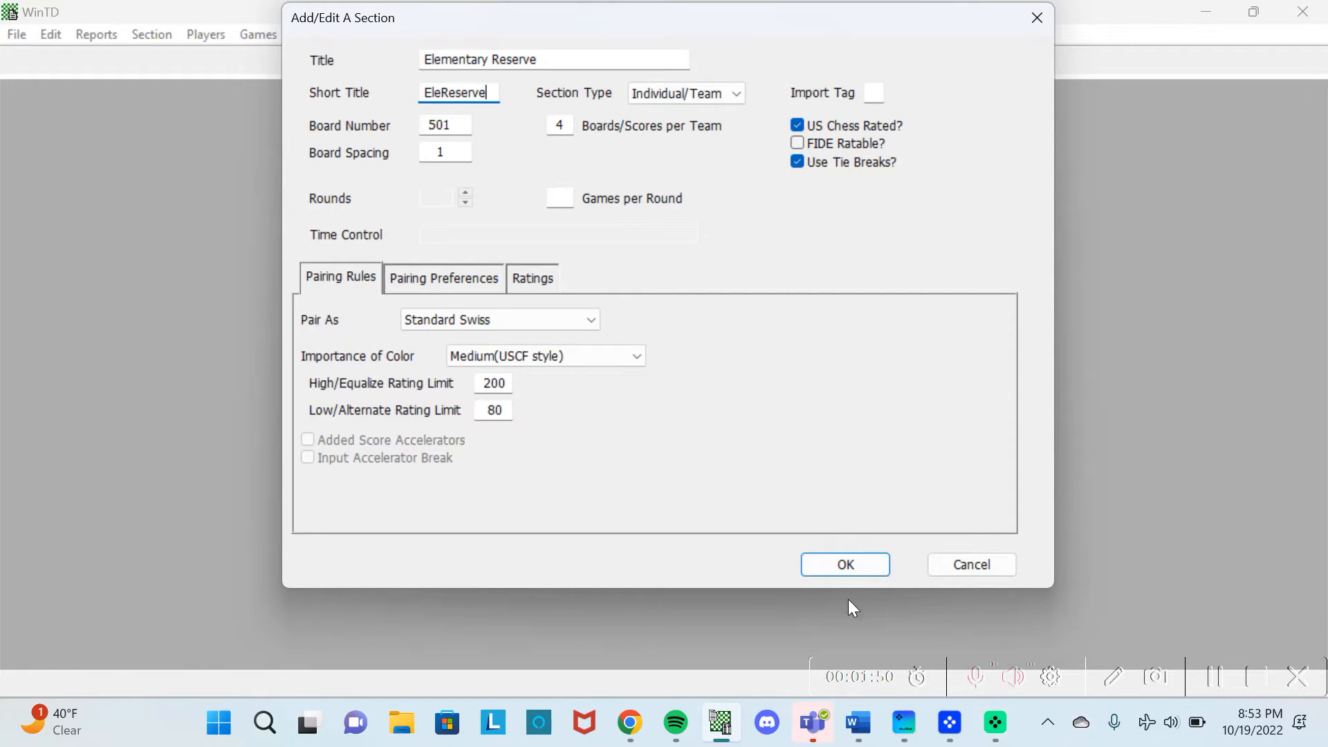
click(851, 567)
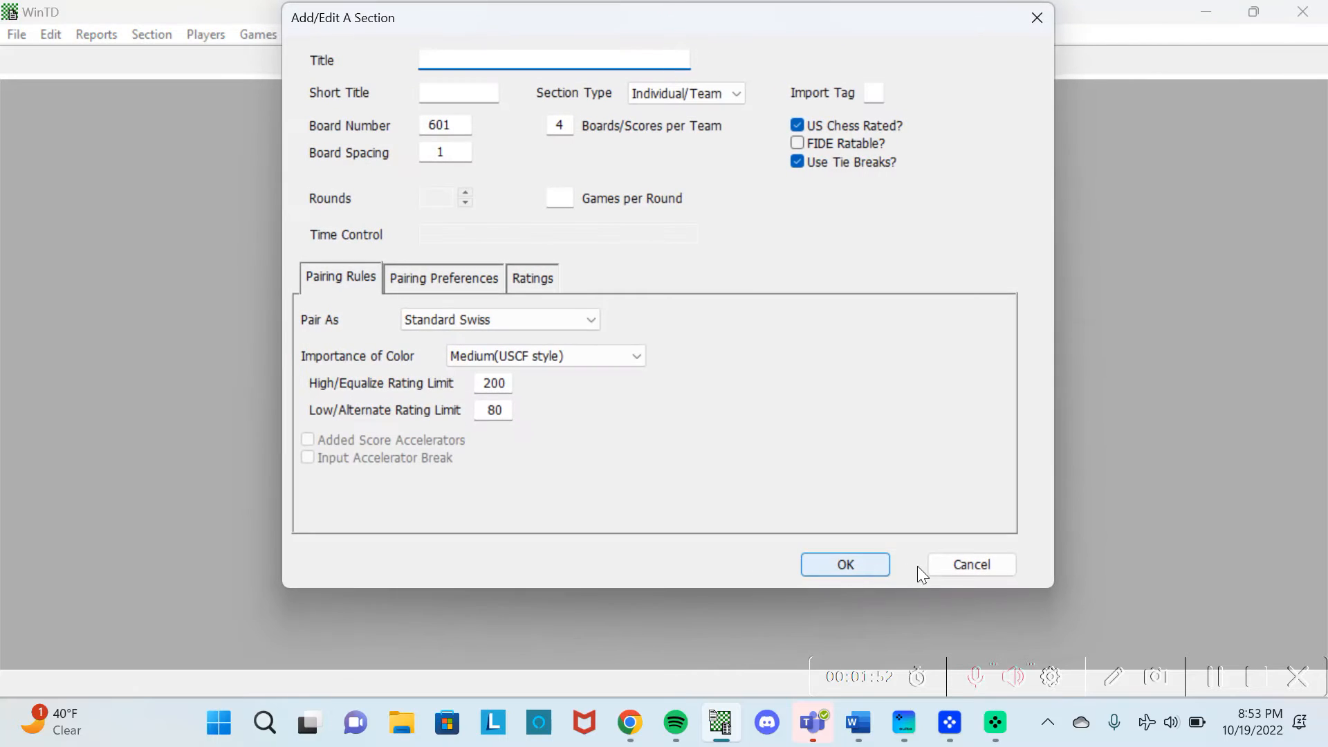
click(963, 566)
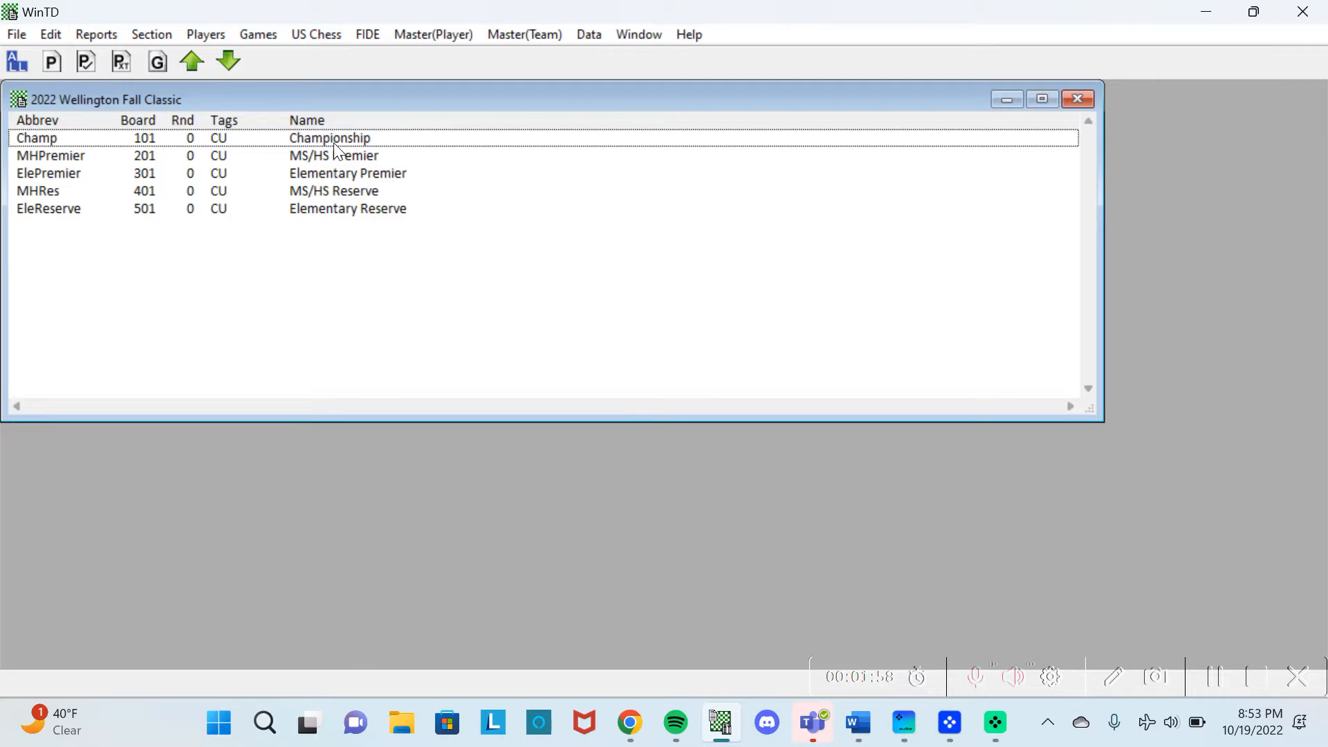
Create a new team list and add the team Well, The Wellington School.
click(524, 36)
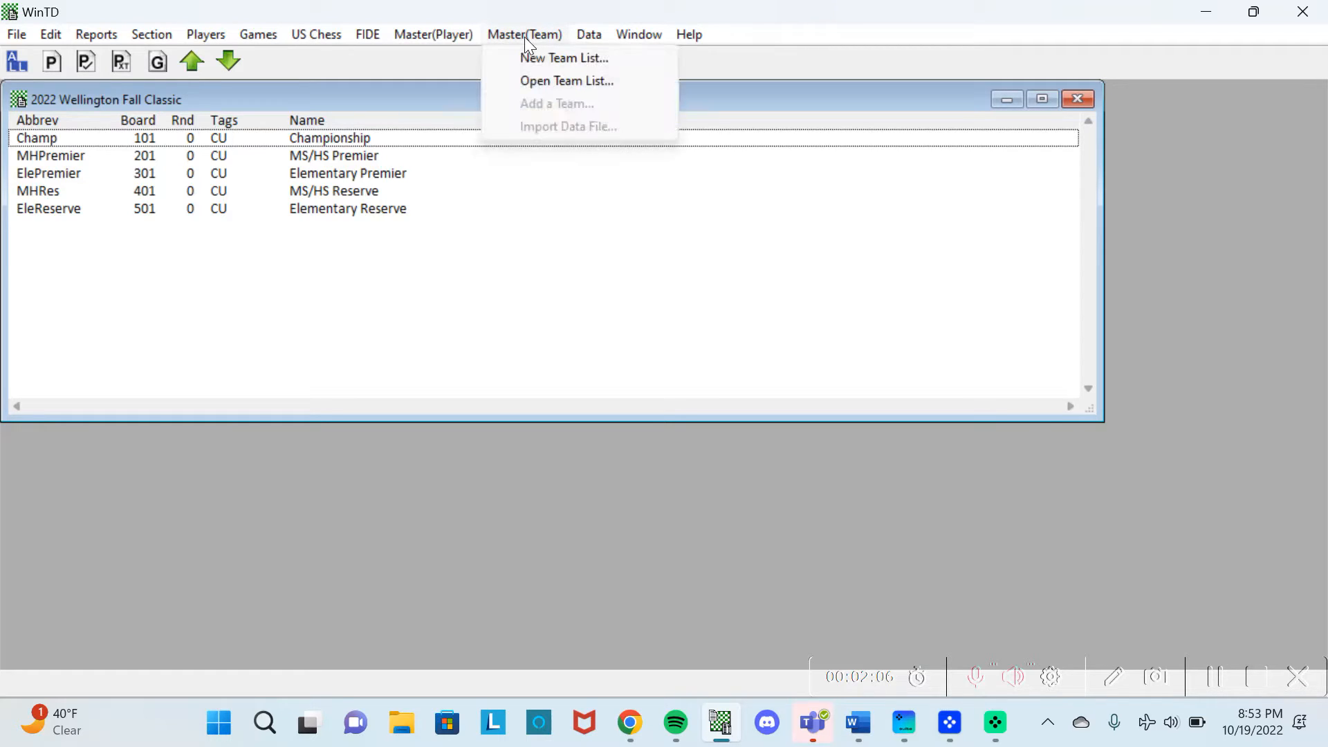
click(530, 55)
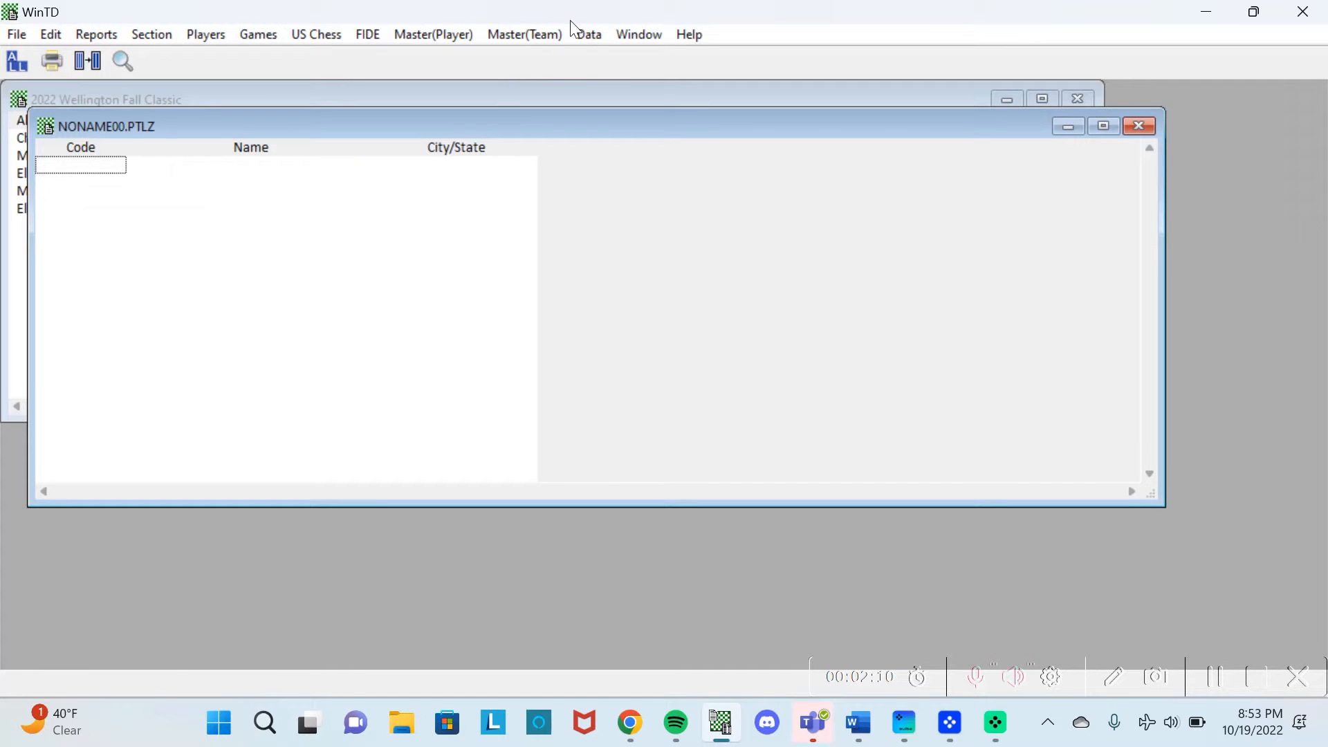
click(530, 35)
click(551, 104)
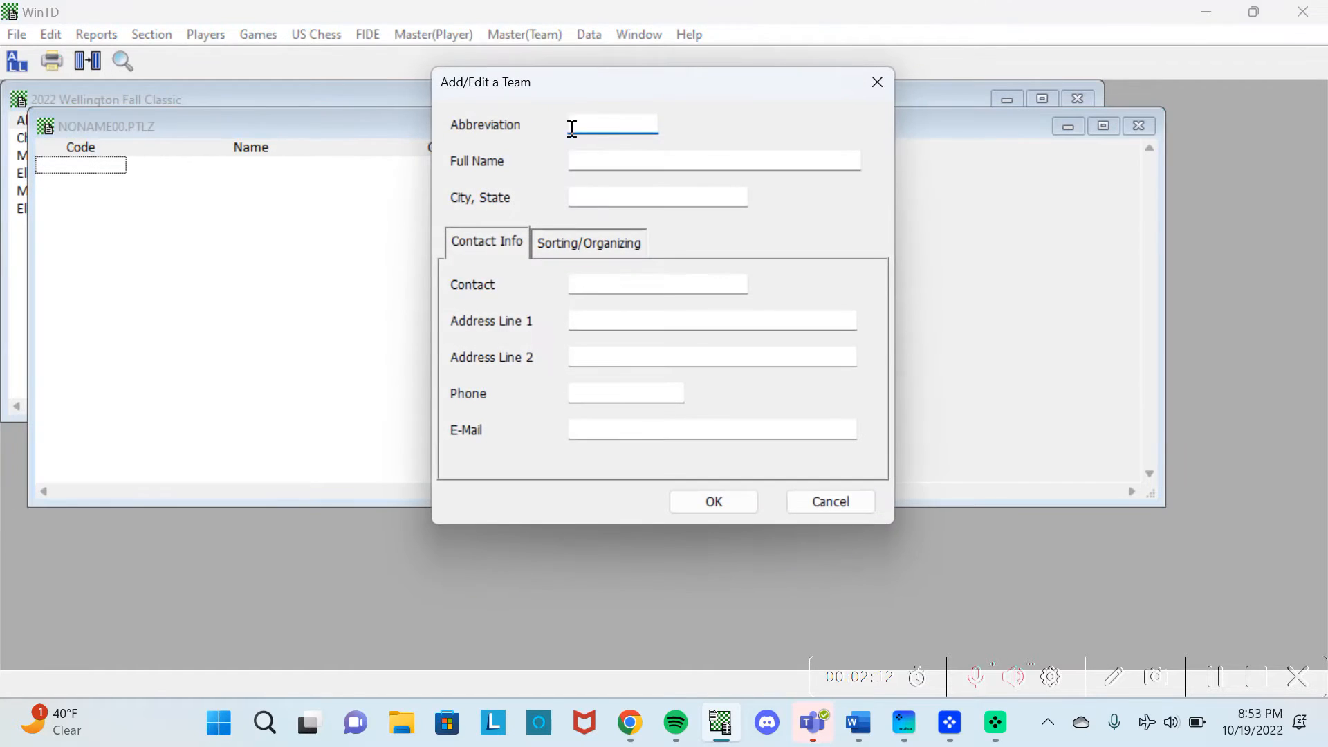
text(Well)
key(Tab)
text(The Wellington School)
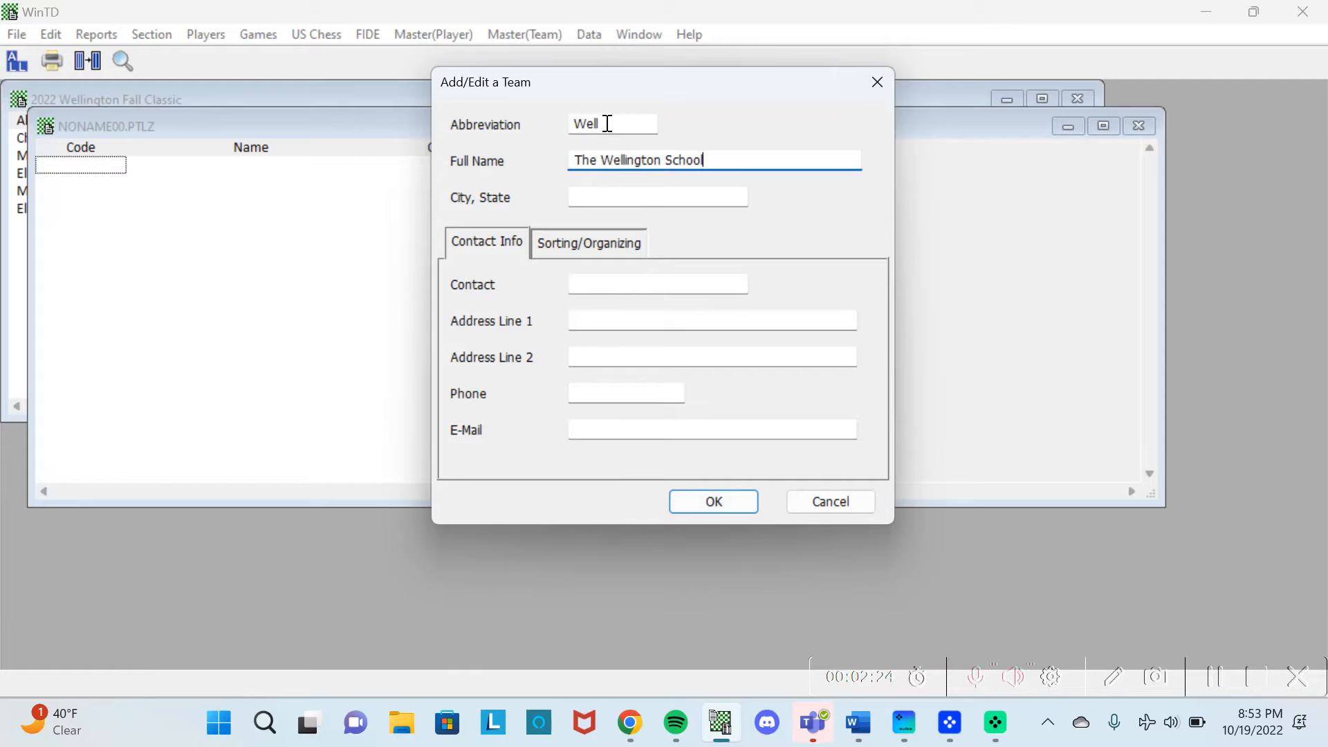
click(682, 509)
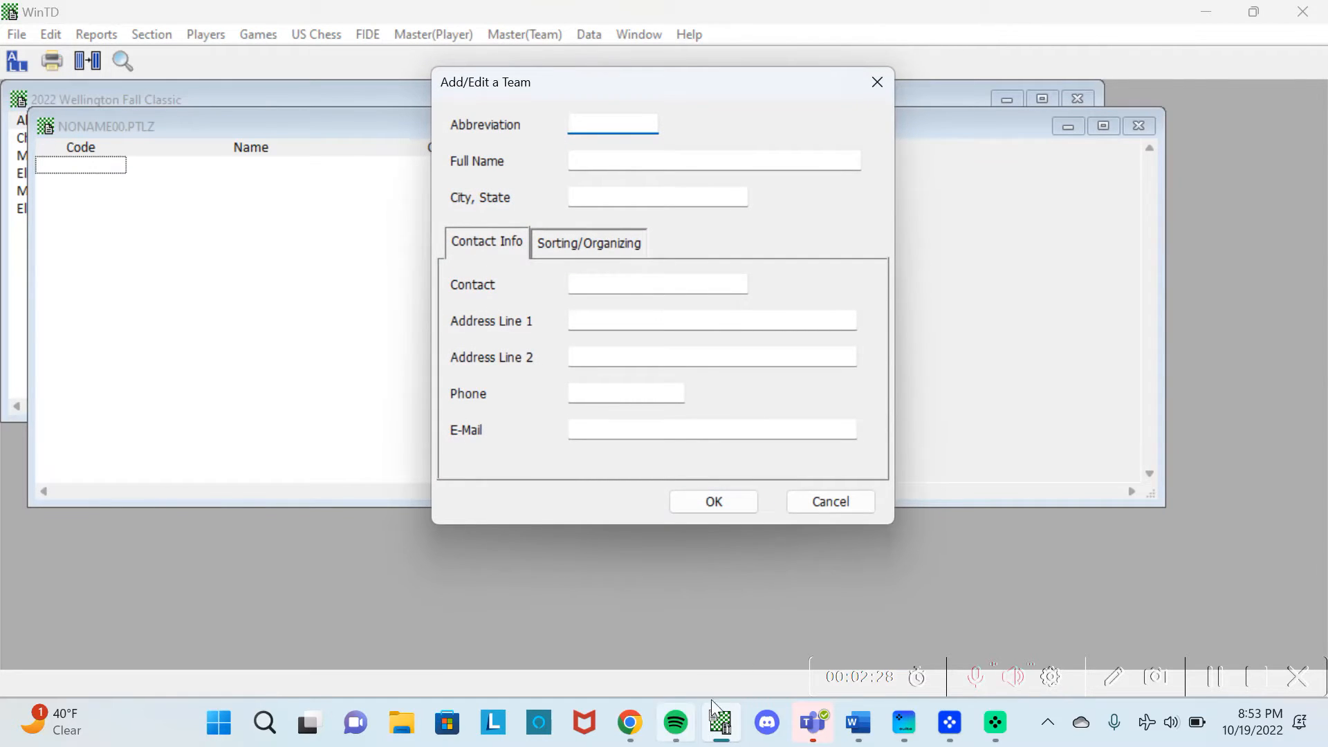
Select the whole Elementary Reserve roster range in the 2022 Wellington Fall Classic spreadsheet.
mouse_move(631, 728)
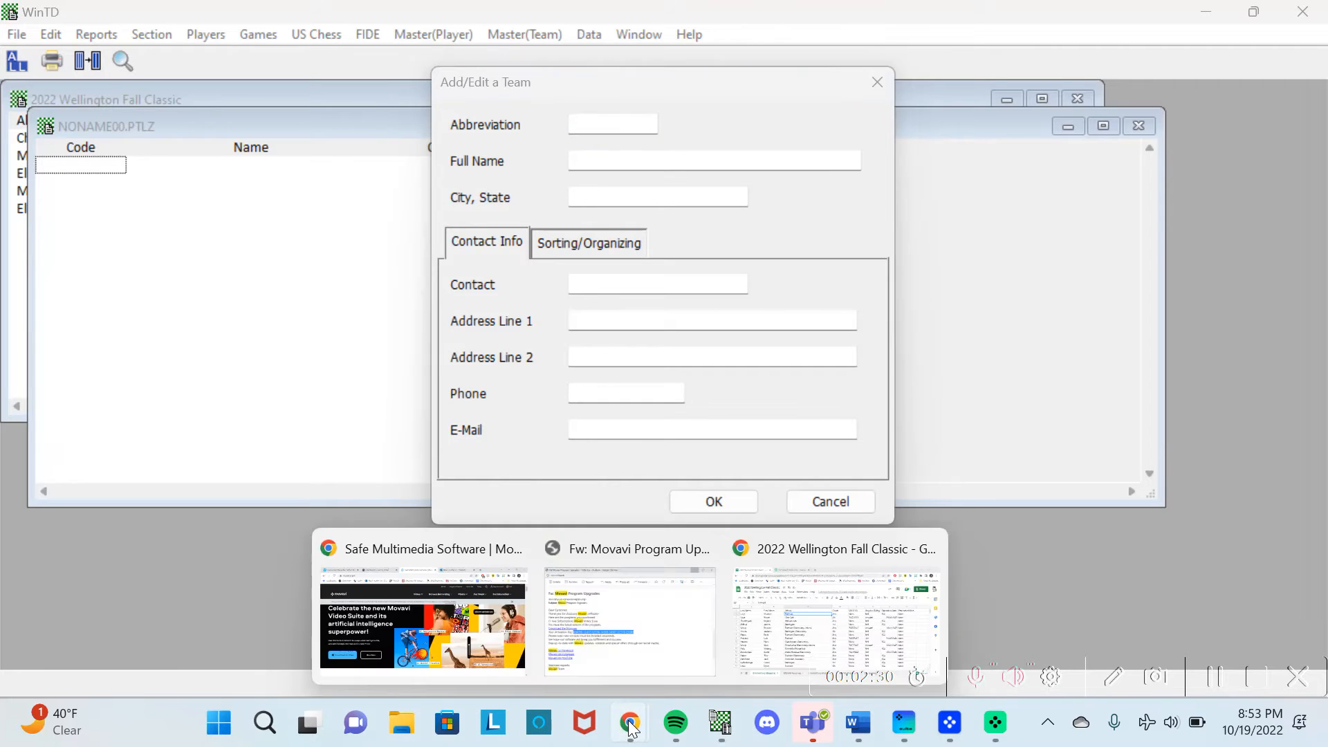
click(783, 614)
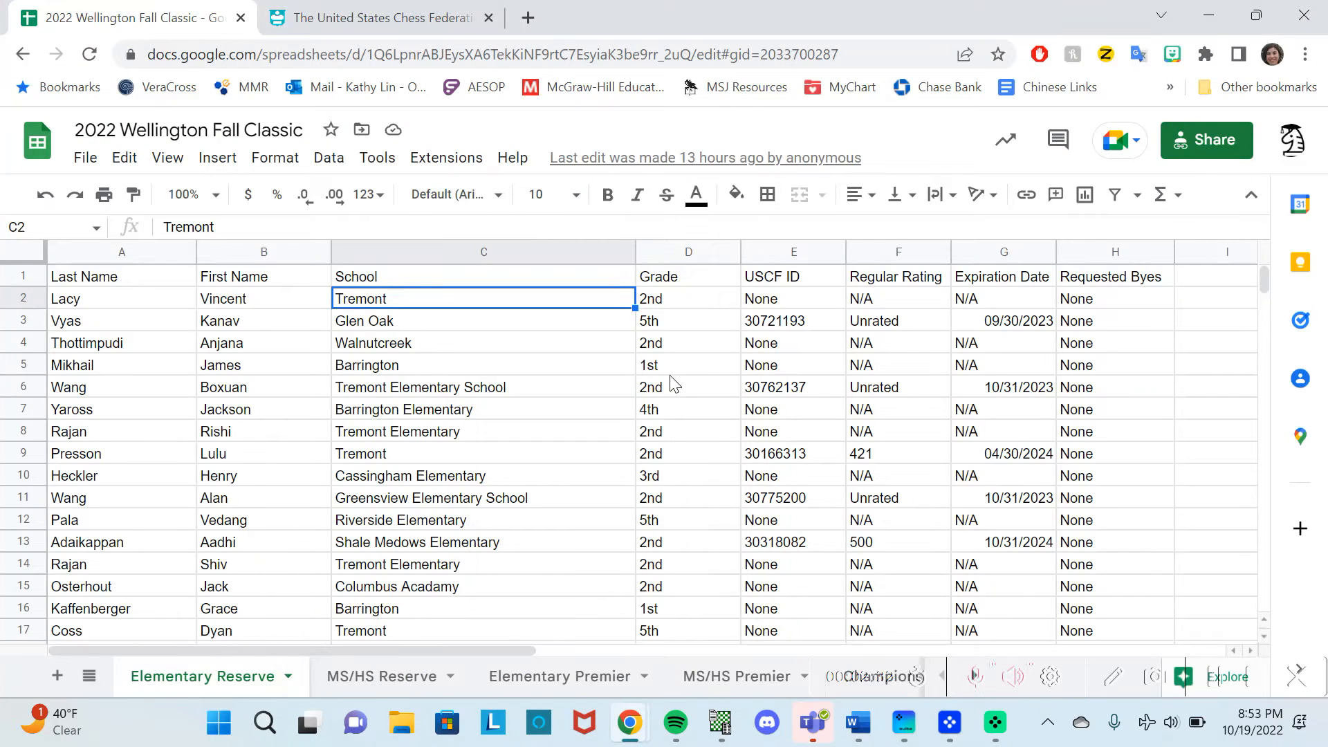
drag(177, 311, 658, 454)
click(657, 455)
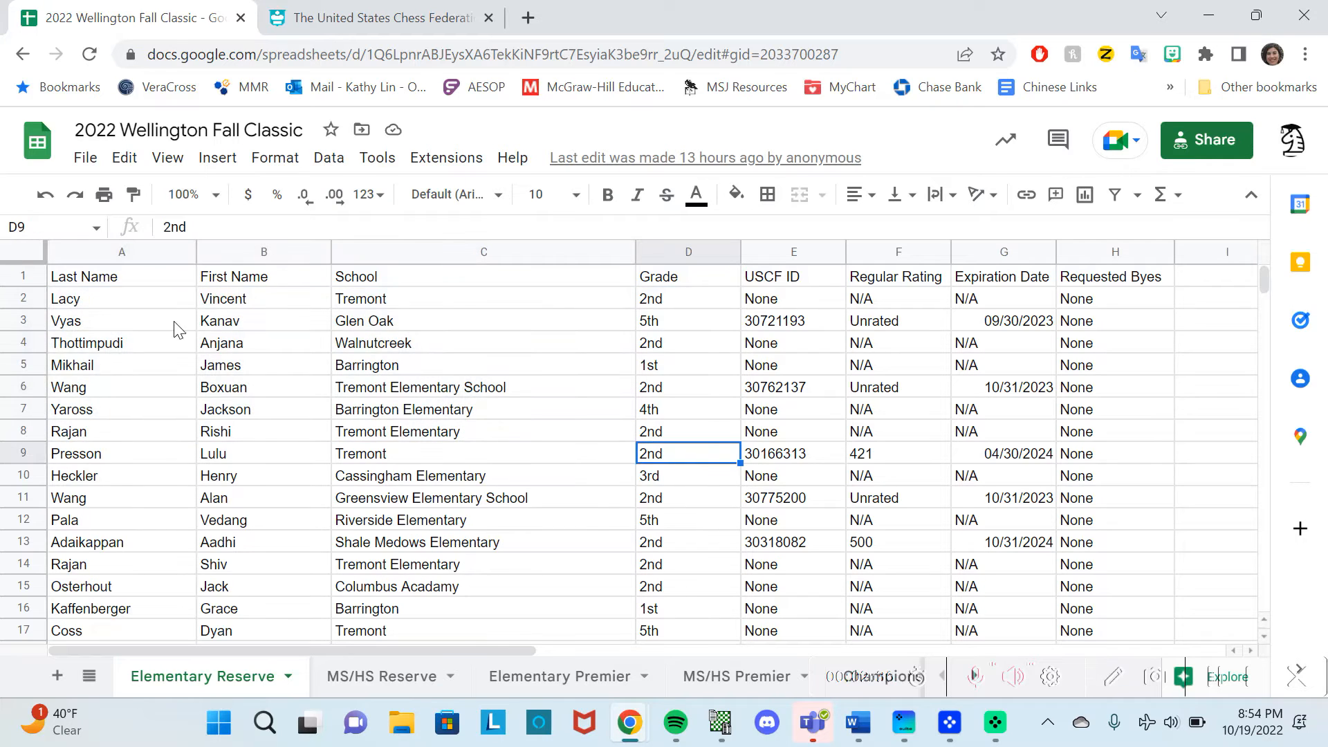
click(98, 305)
drag(429, 415, 1110, 573)
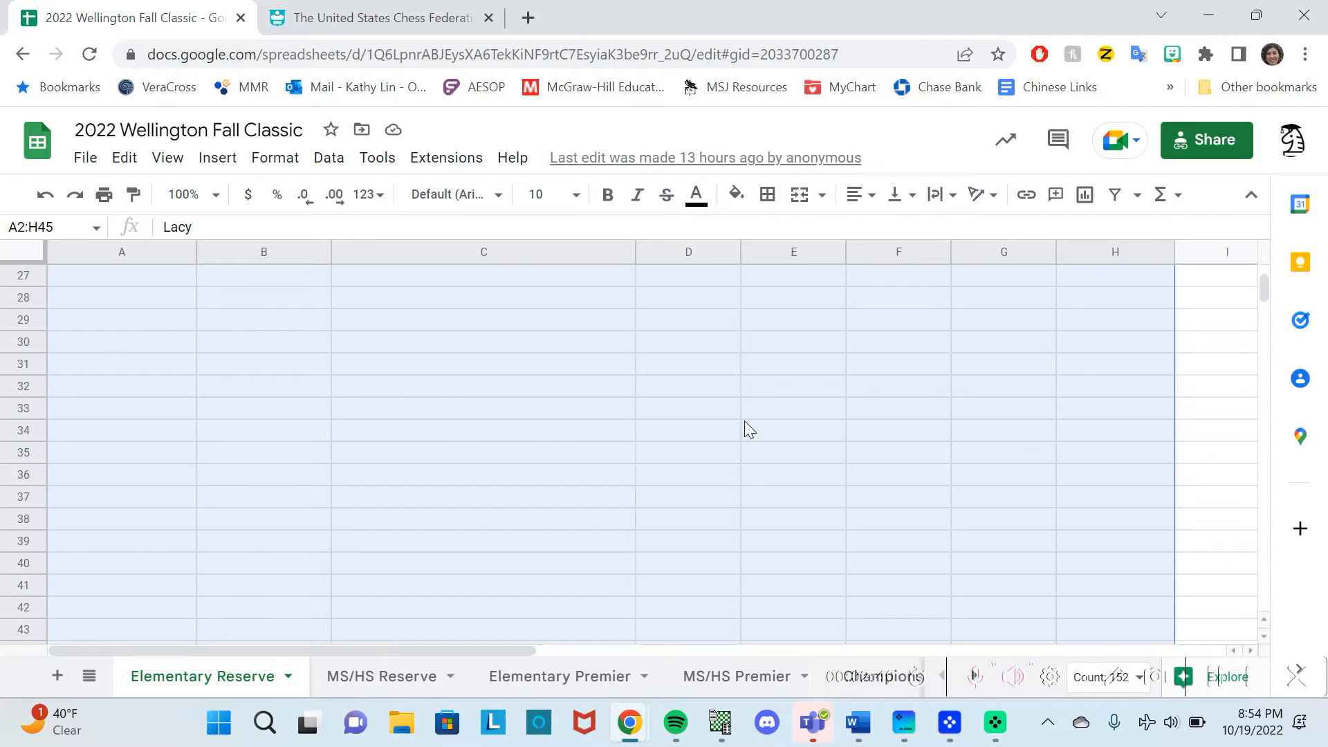
scroll(744, 430, up, 10)
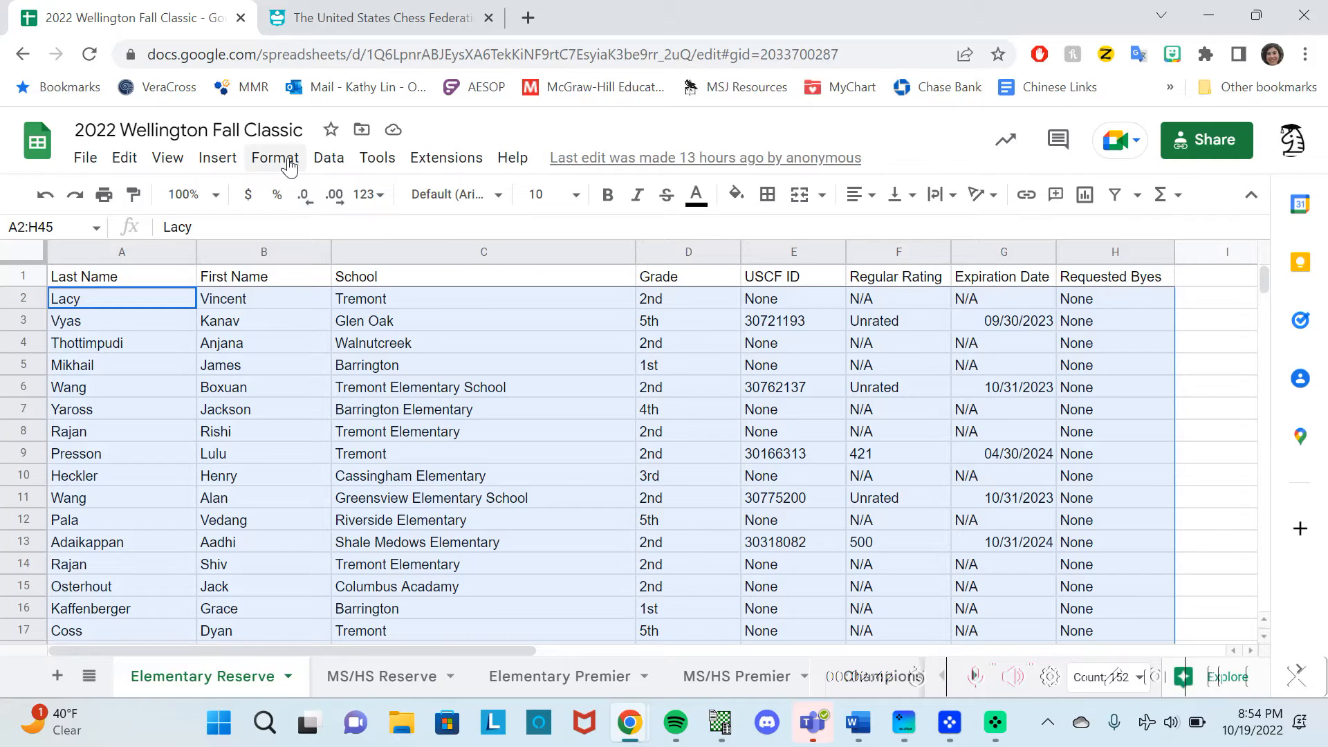
Sort the selected roster rows by School (column C), A to Z.
click(324, 162)
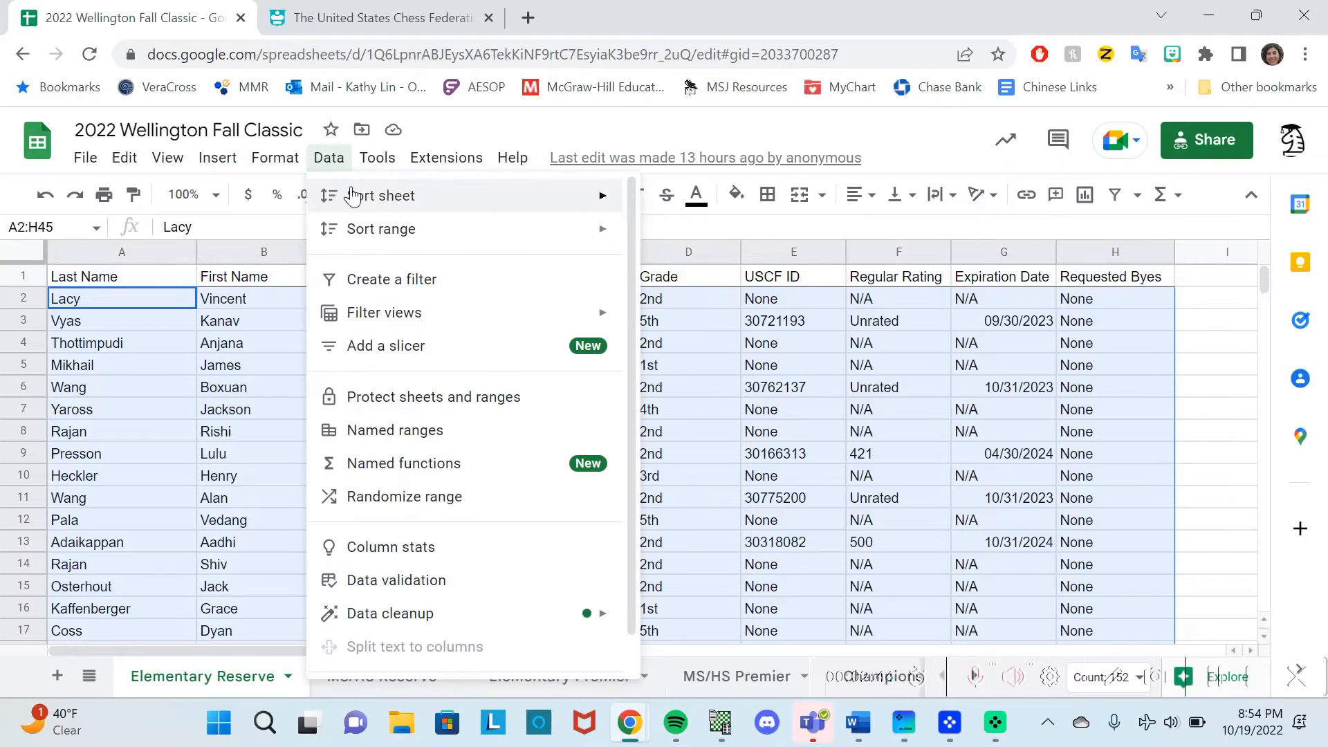
mouse_move(360, 198)
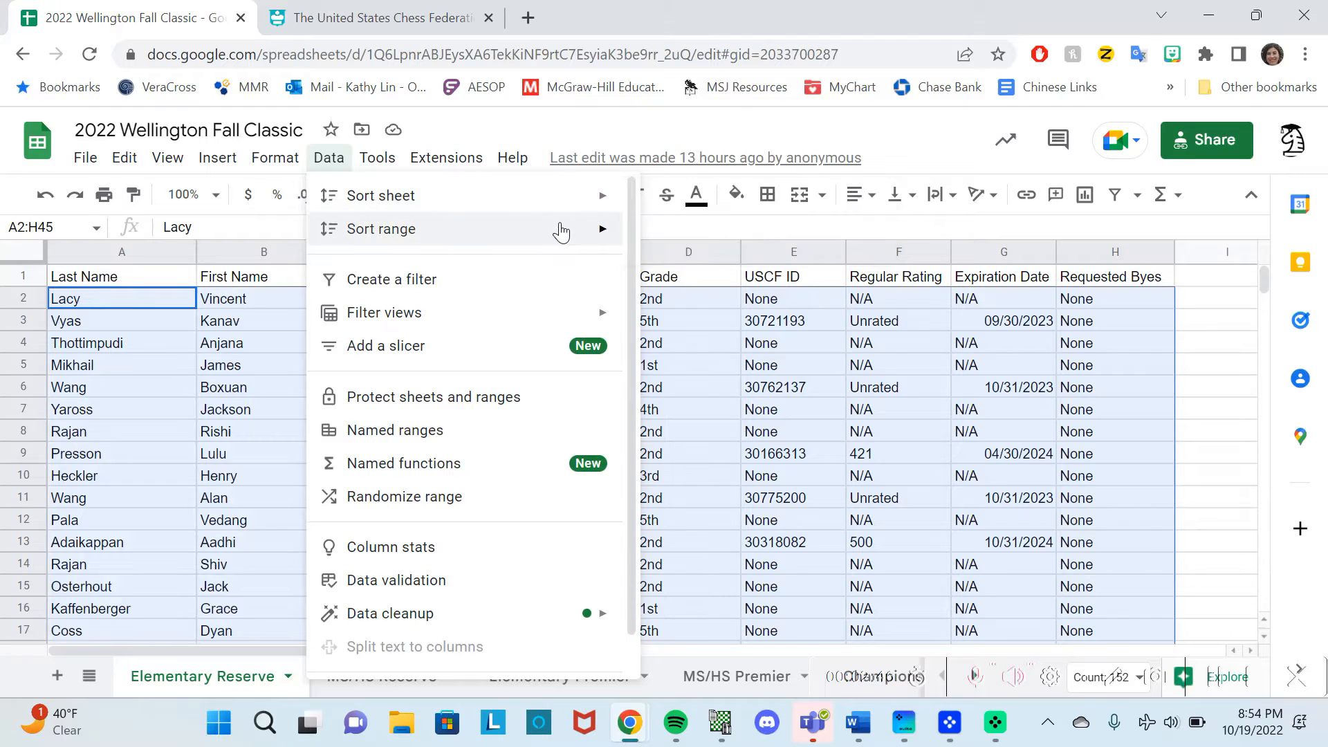
mouse_move(561, 232)
click(700, 322)
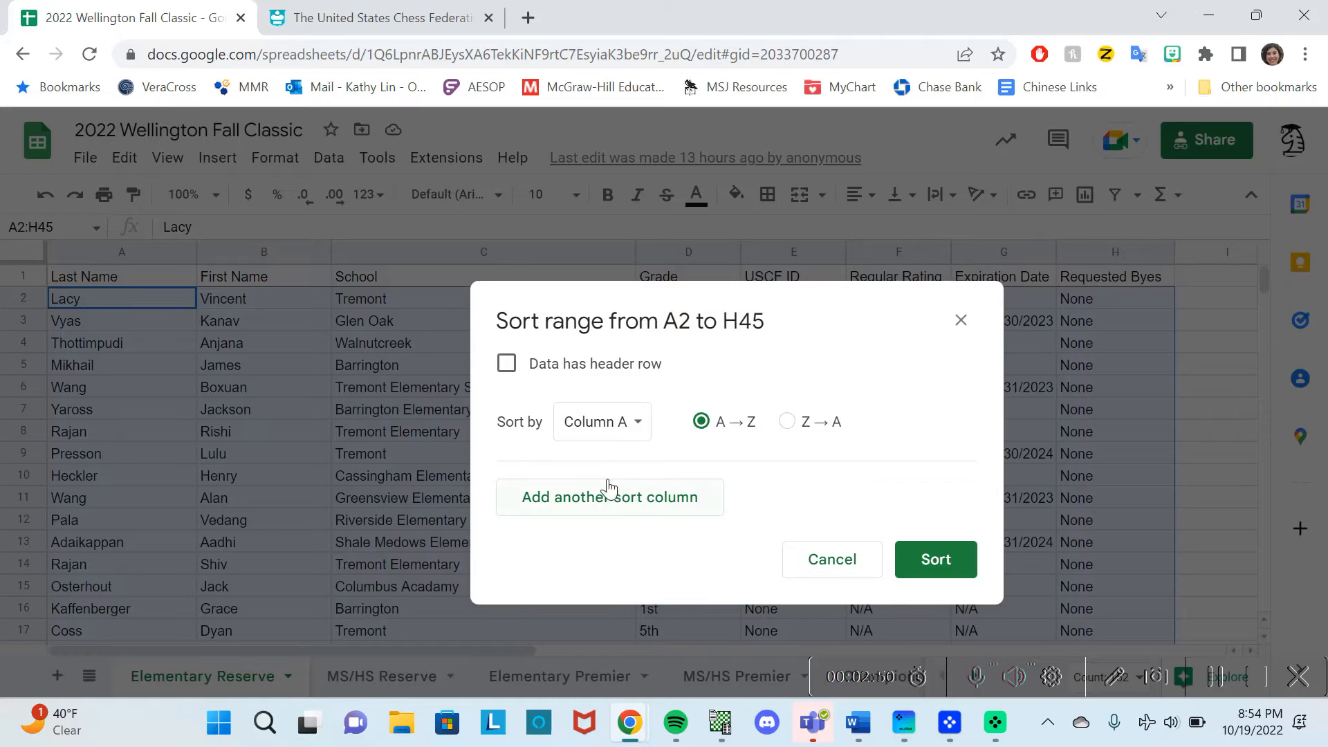
click(599, 436)
click(609, 490)
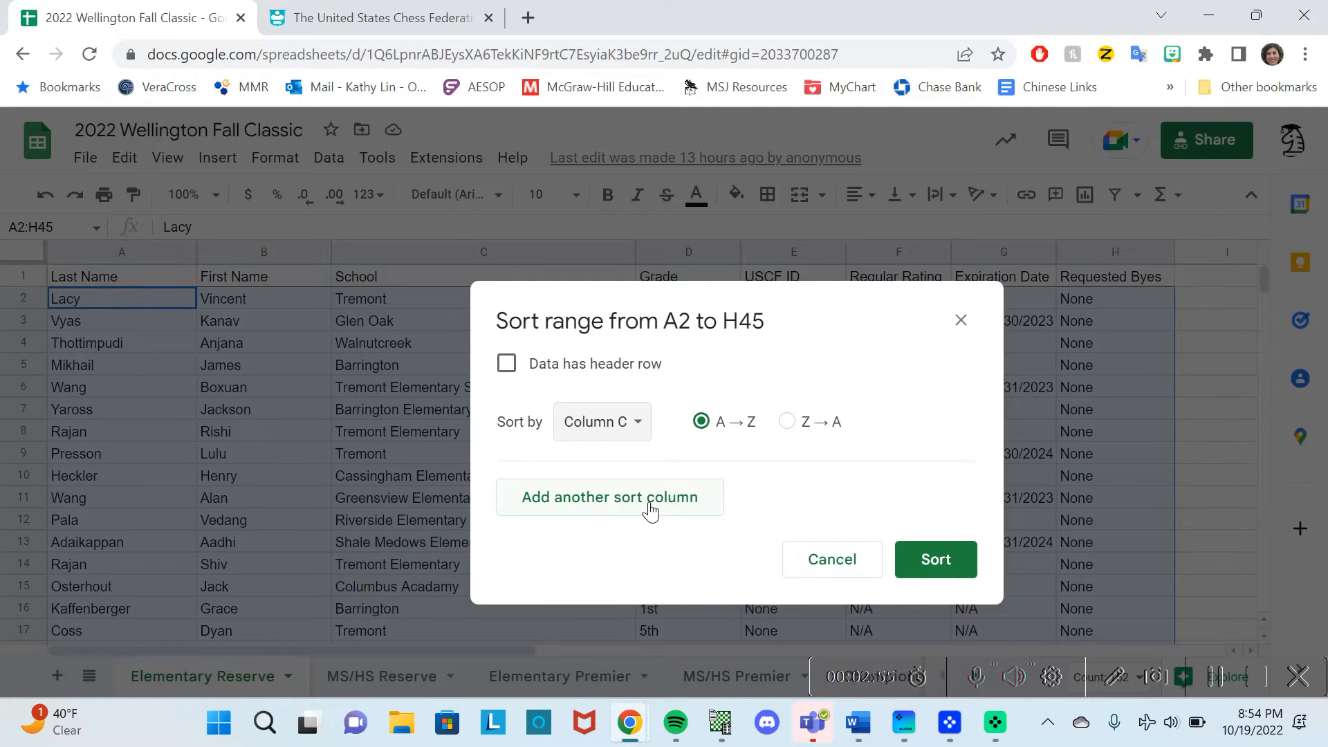
click(917, 568)
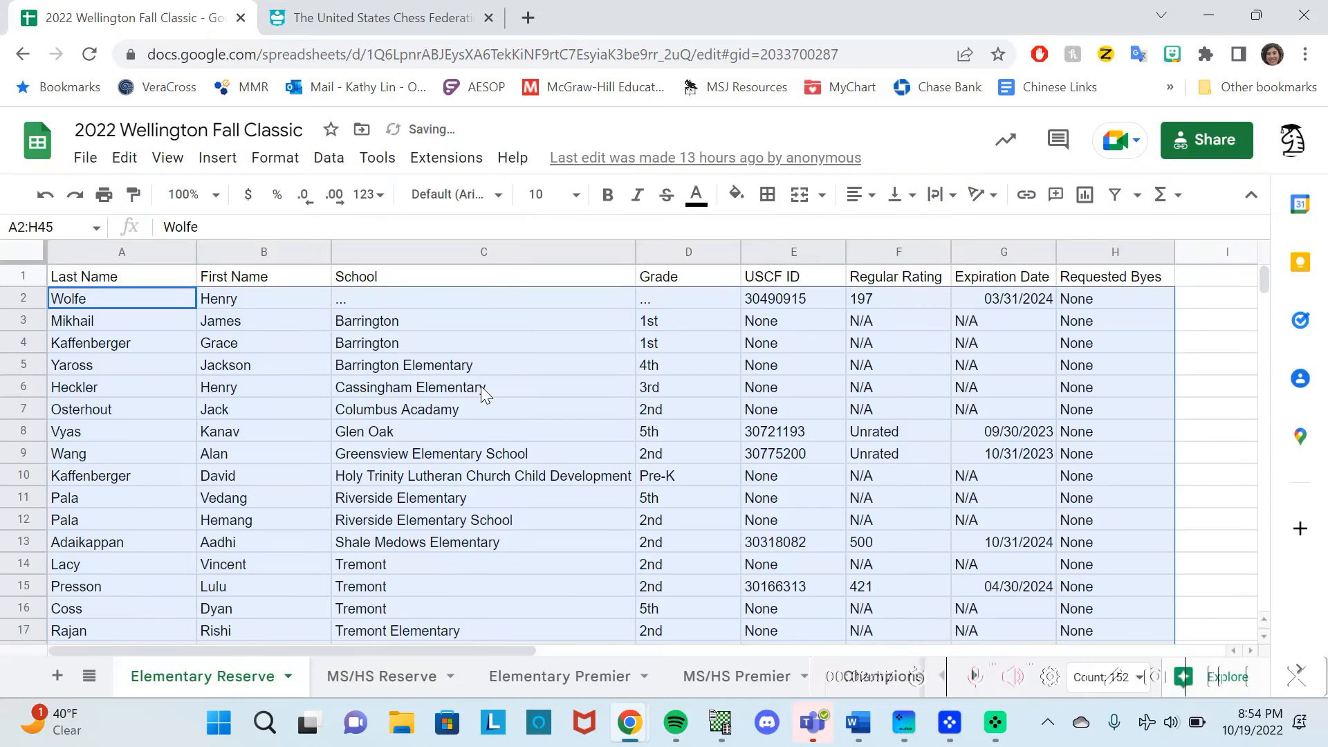
Review the grouped school names, including Barrington, Glen Oak, Columbus Acadamy and Riverside.
click(436, 343)
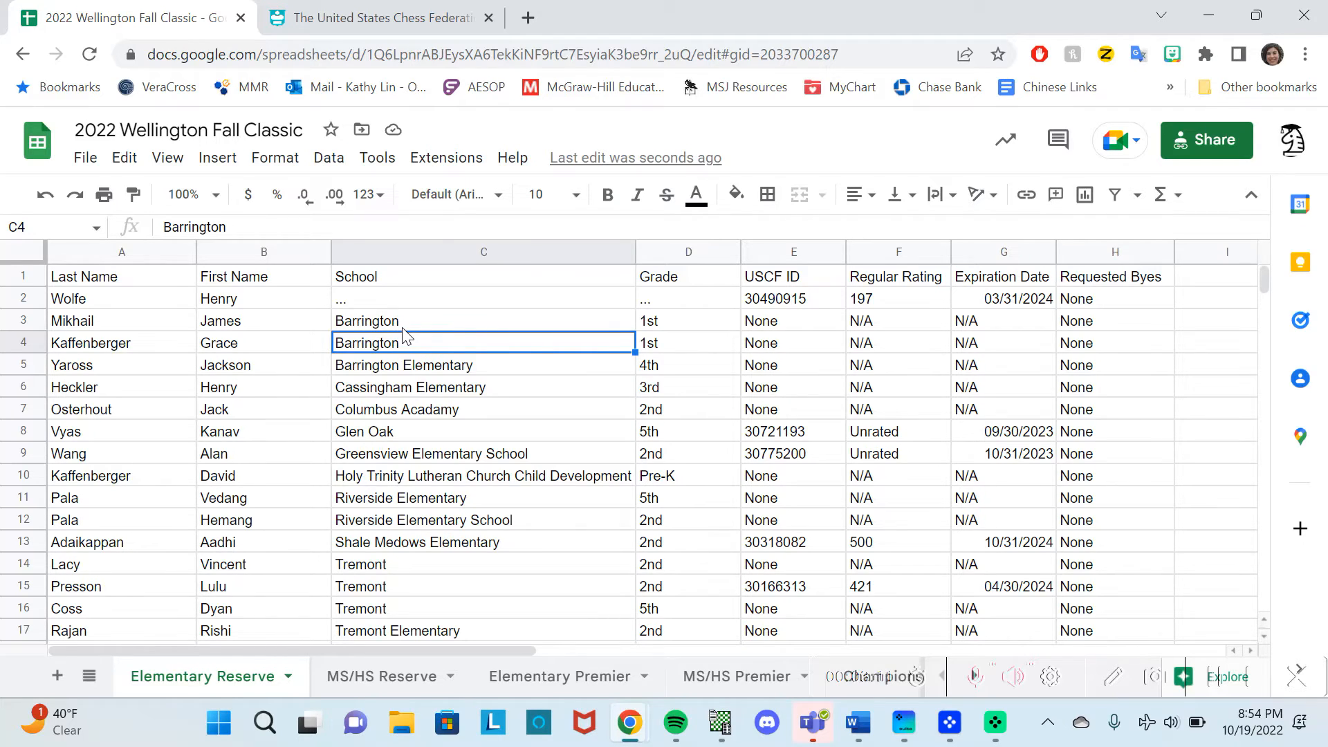
click(399, 435)
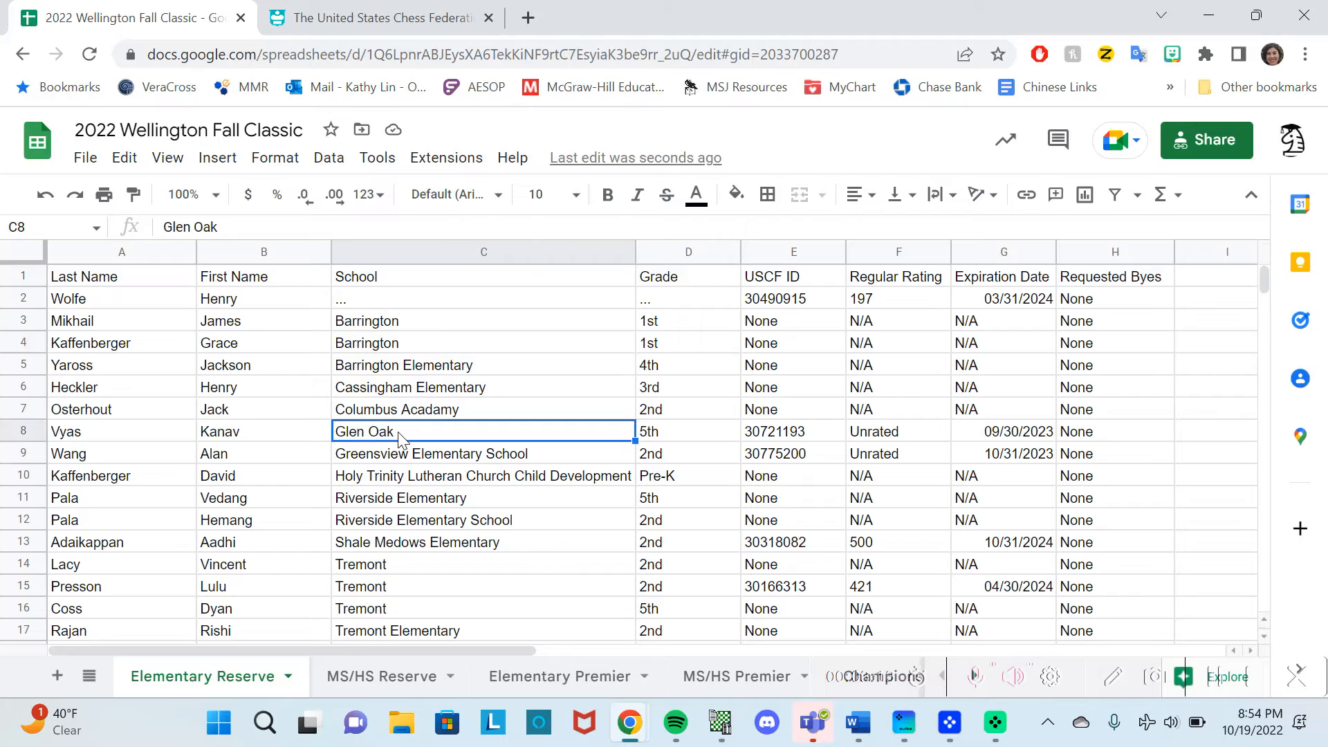
scroll(400, 438, down, 1)
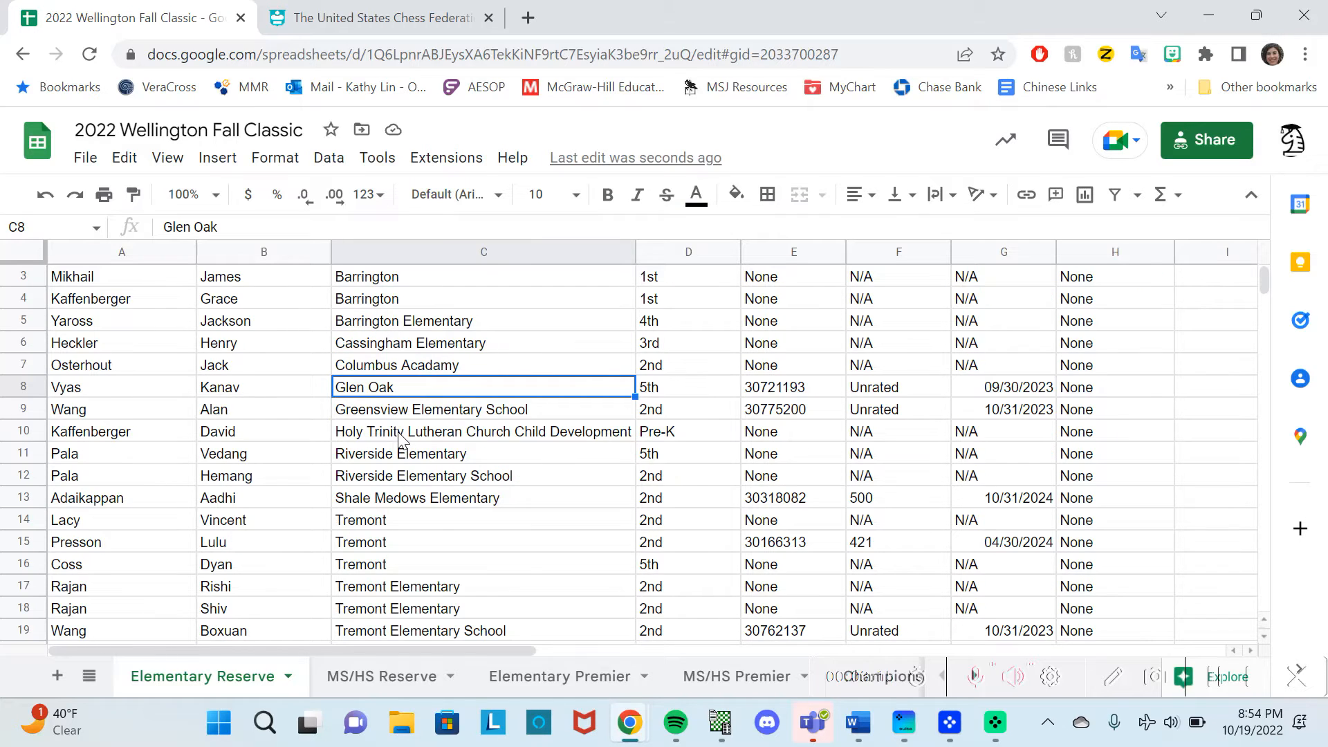
click(396, 372)
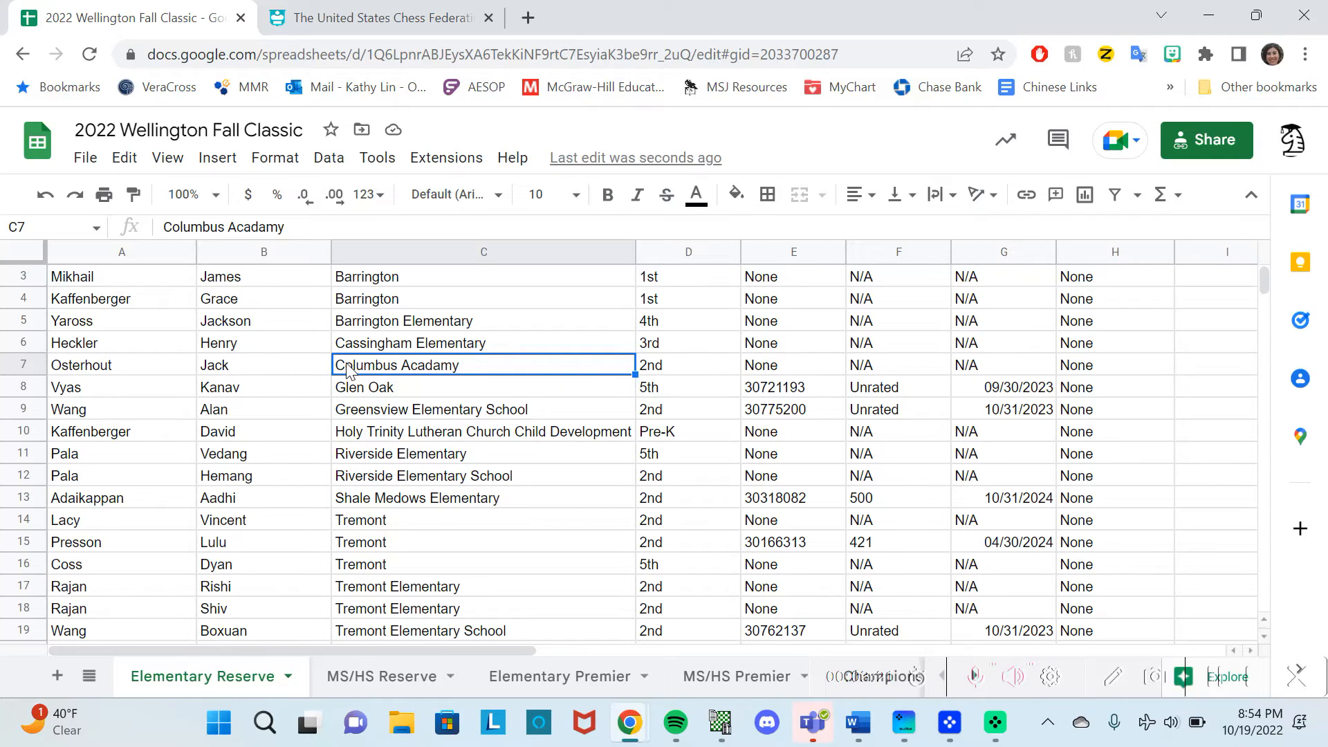
scroll(346, 372, down, 2)
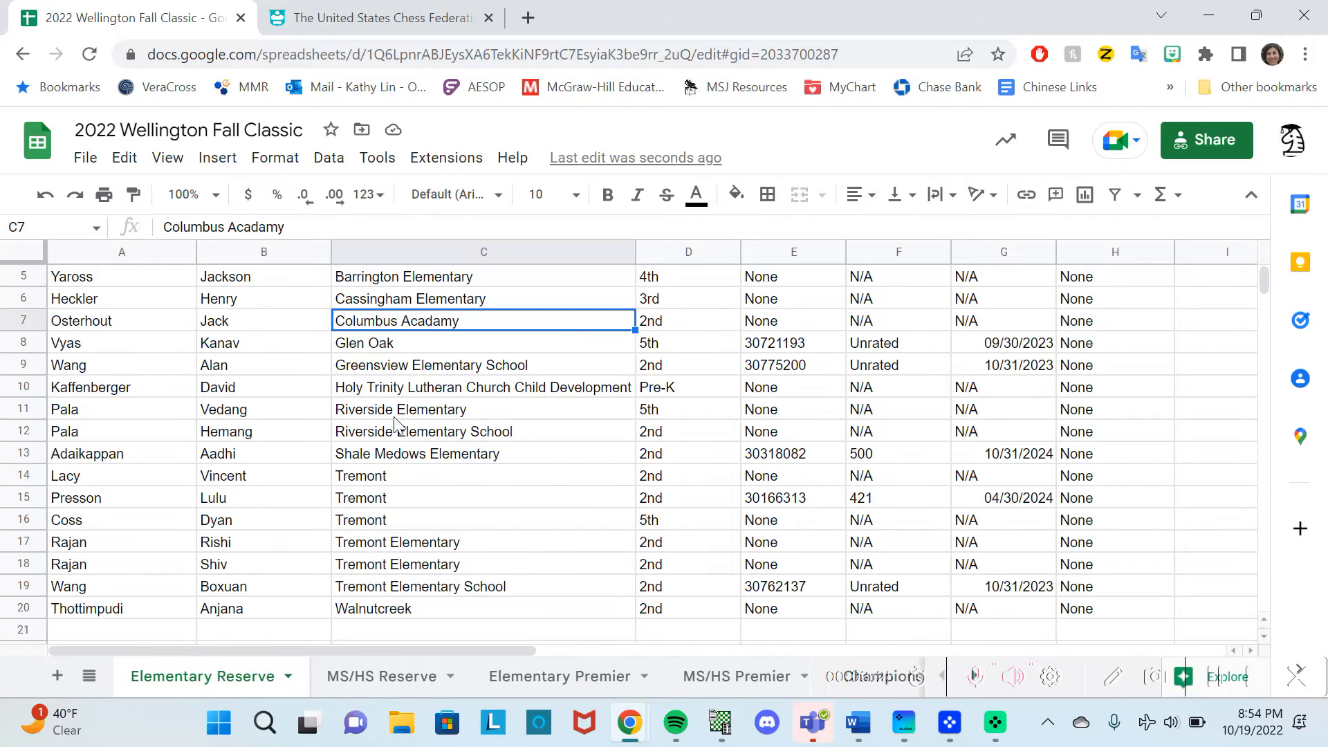
click(396, 414)
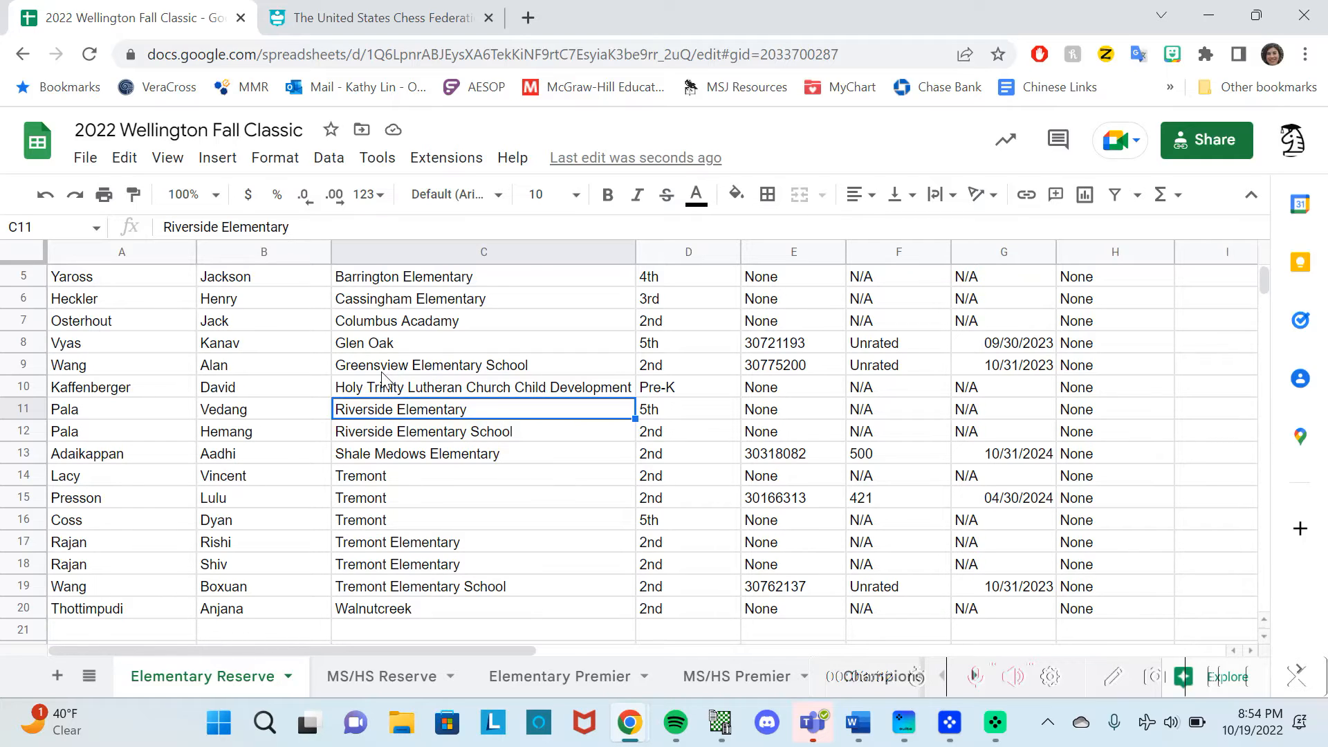
scroll(381, 373, up, 2)
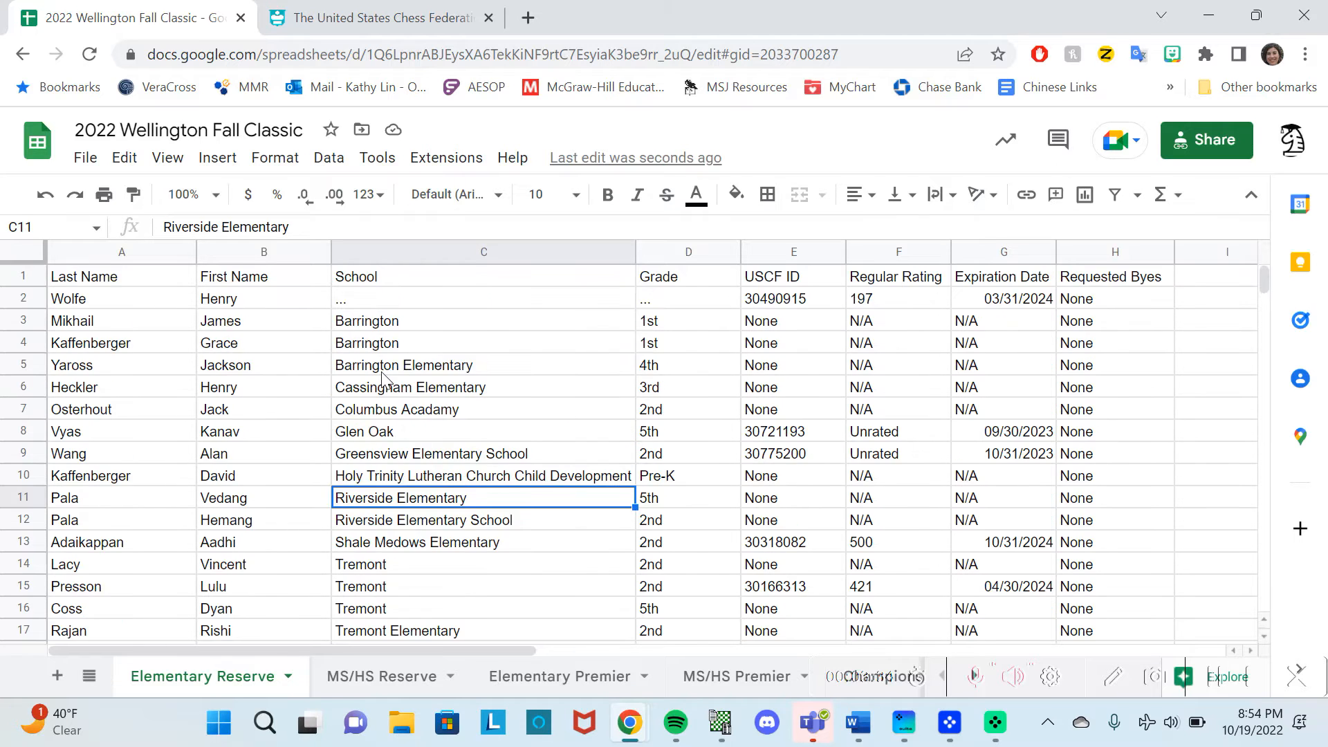
scroll(382, 373, down, 2)
scroll(381, 374, right, 2)
scroll(381, 373, down, 1)
scroll(382, 373, left, 1)
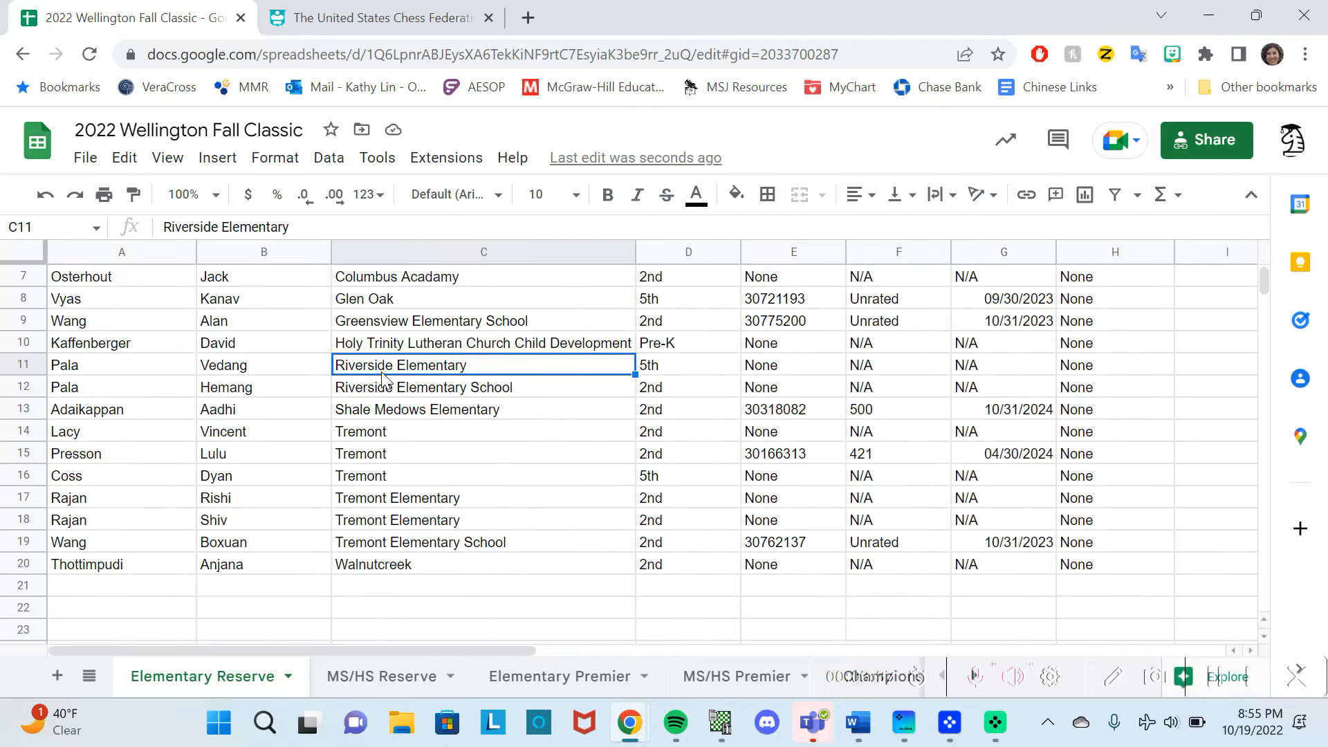
scroll(497, 455, up, 1)
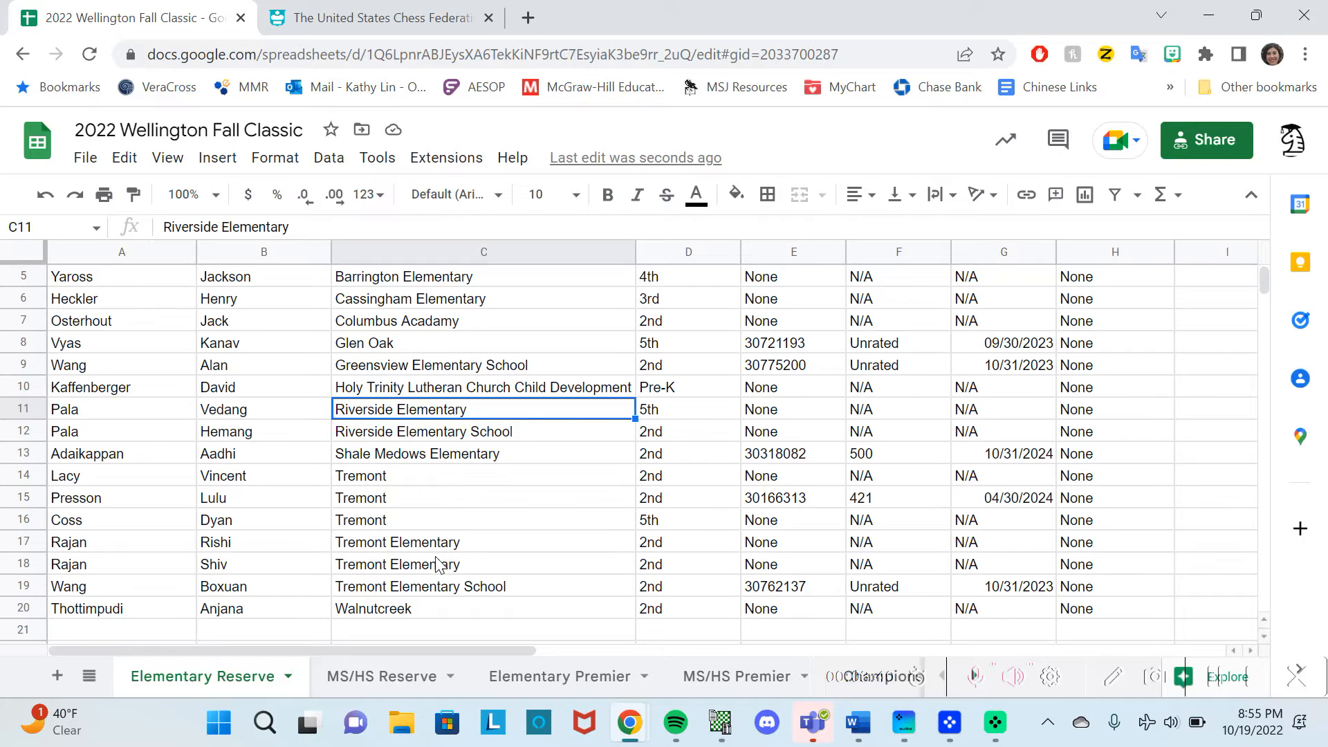
scroll(436, 564, up, 2)
scroll(387, 442, down, 1)
scroll(382, 436, up, 1)
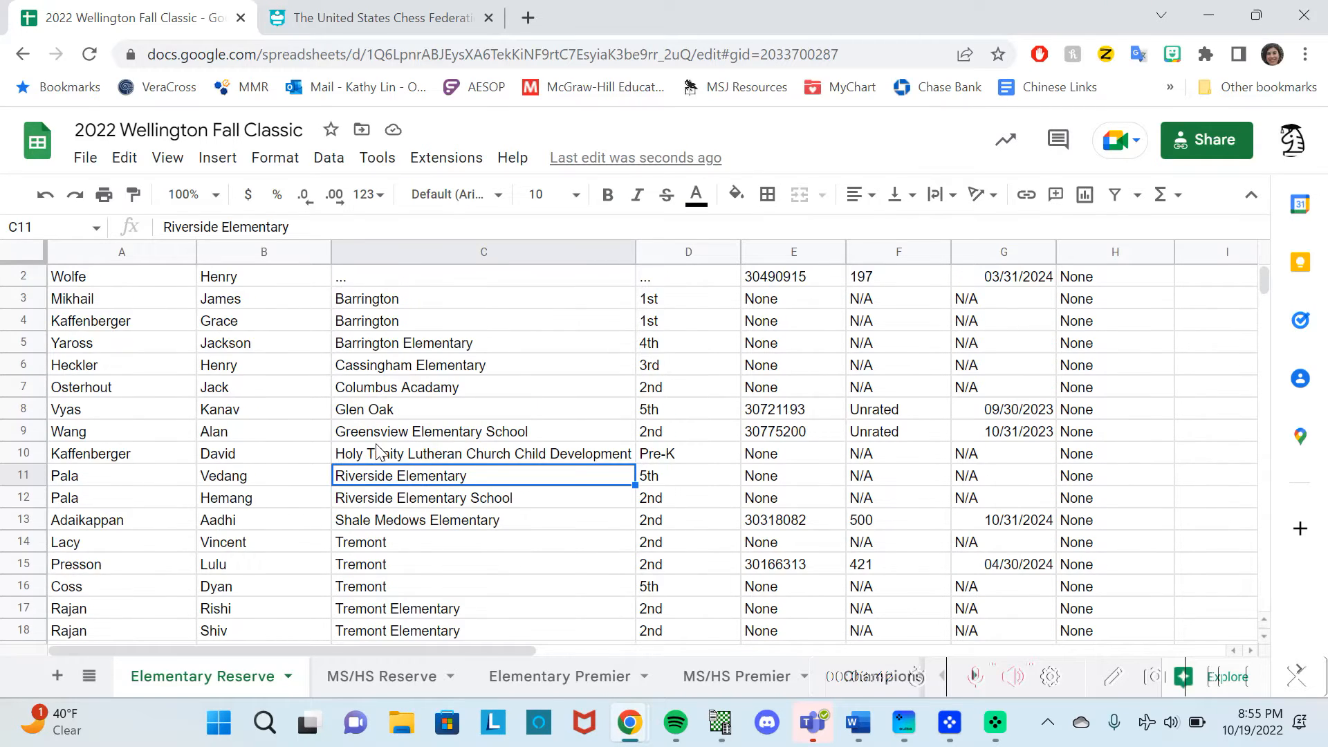
scroll(377, 451, down, 1)
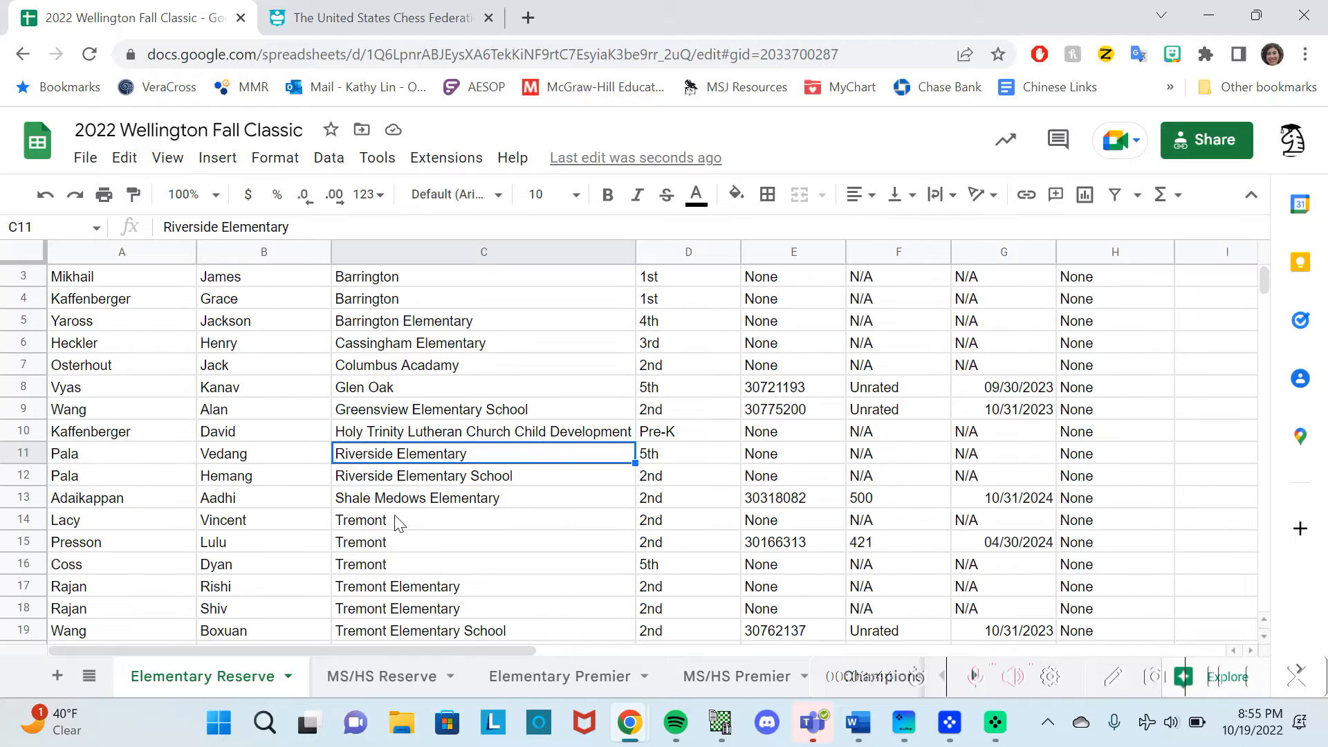
click(433, 482)
click(431, 458)
click(436, 475)
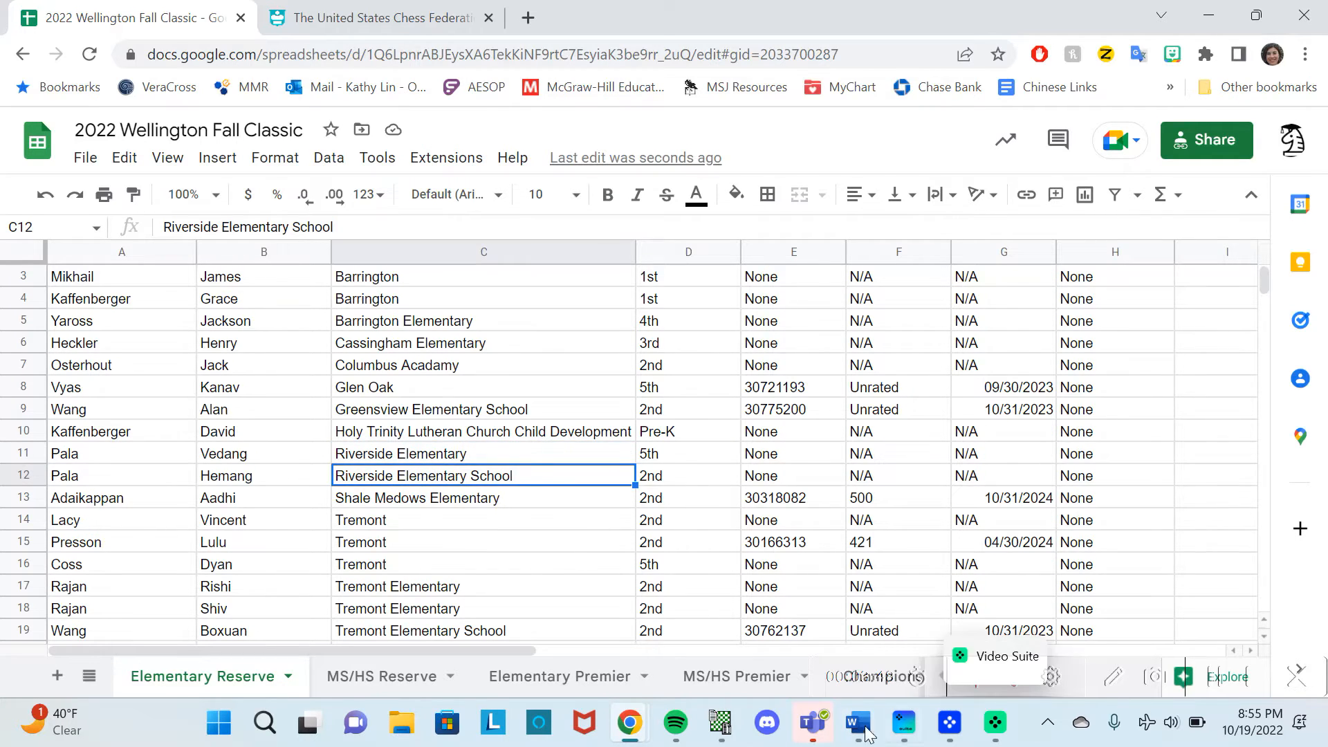
click(710, 737)
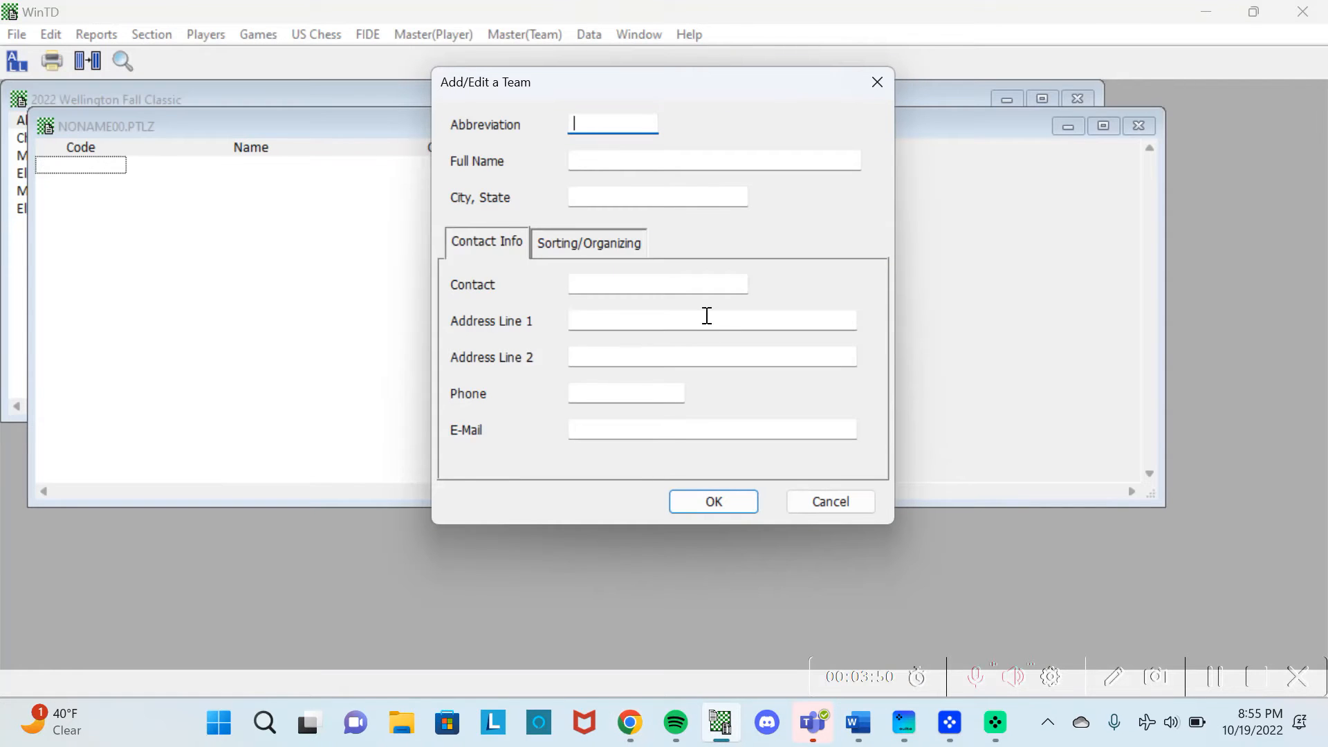
text(Barr)
key(Tab)
text(Barrington)
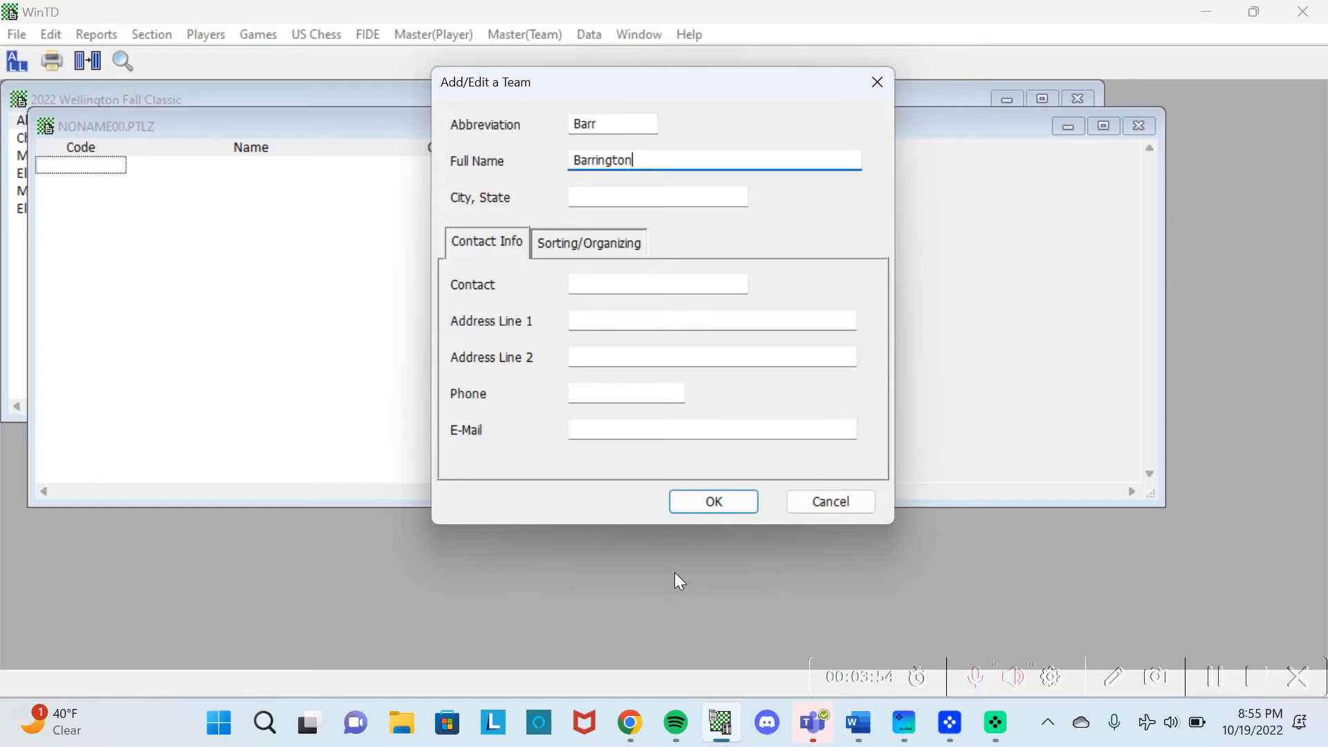
click(631, 721)
click(768, 650)
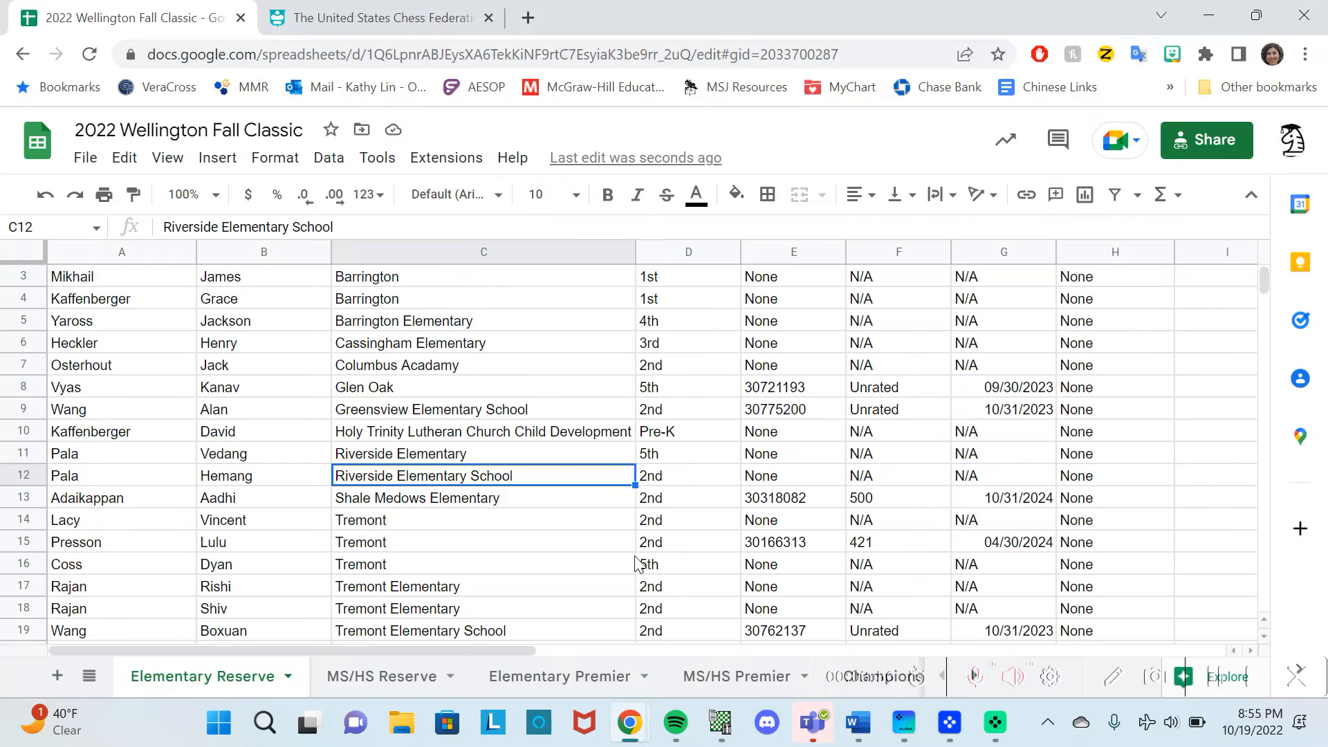
scroll(482, 327, up, 1)
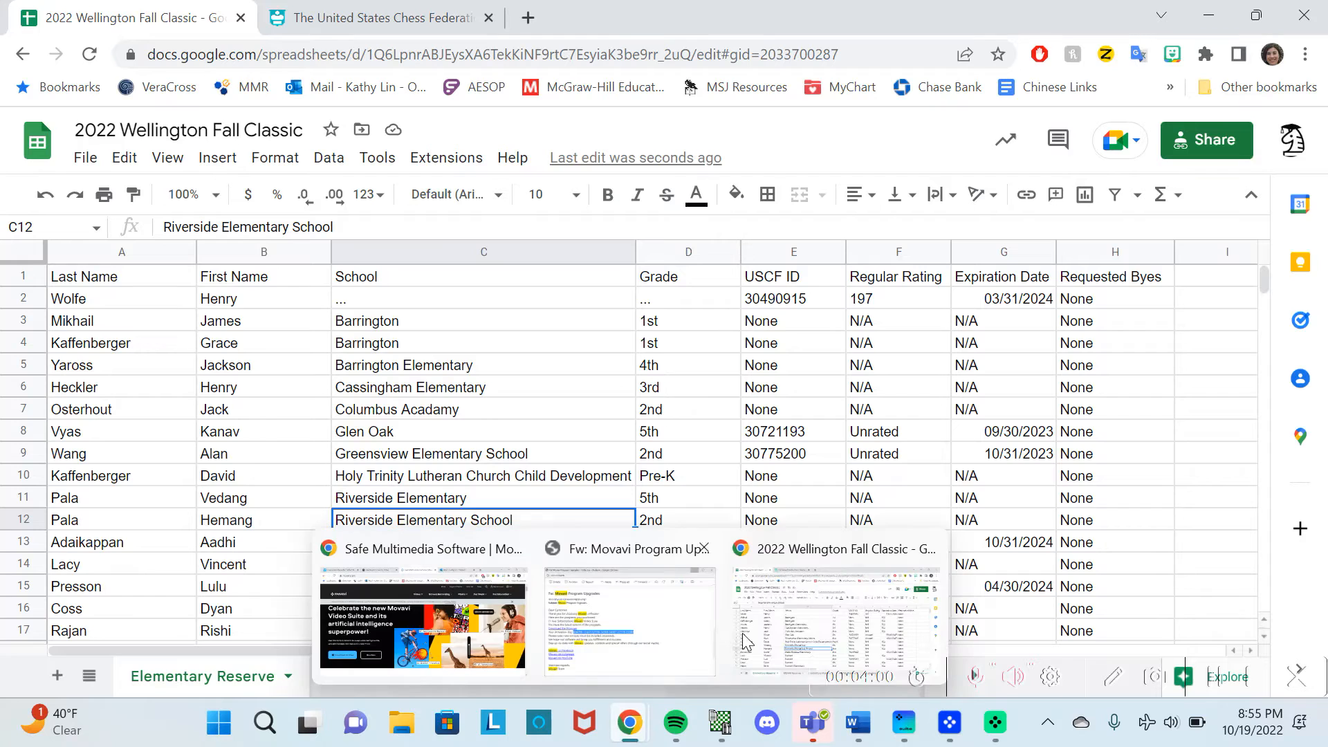
mouse_move(720, 720)
click(653, 562)
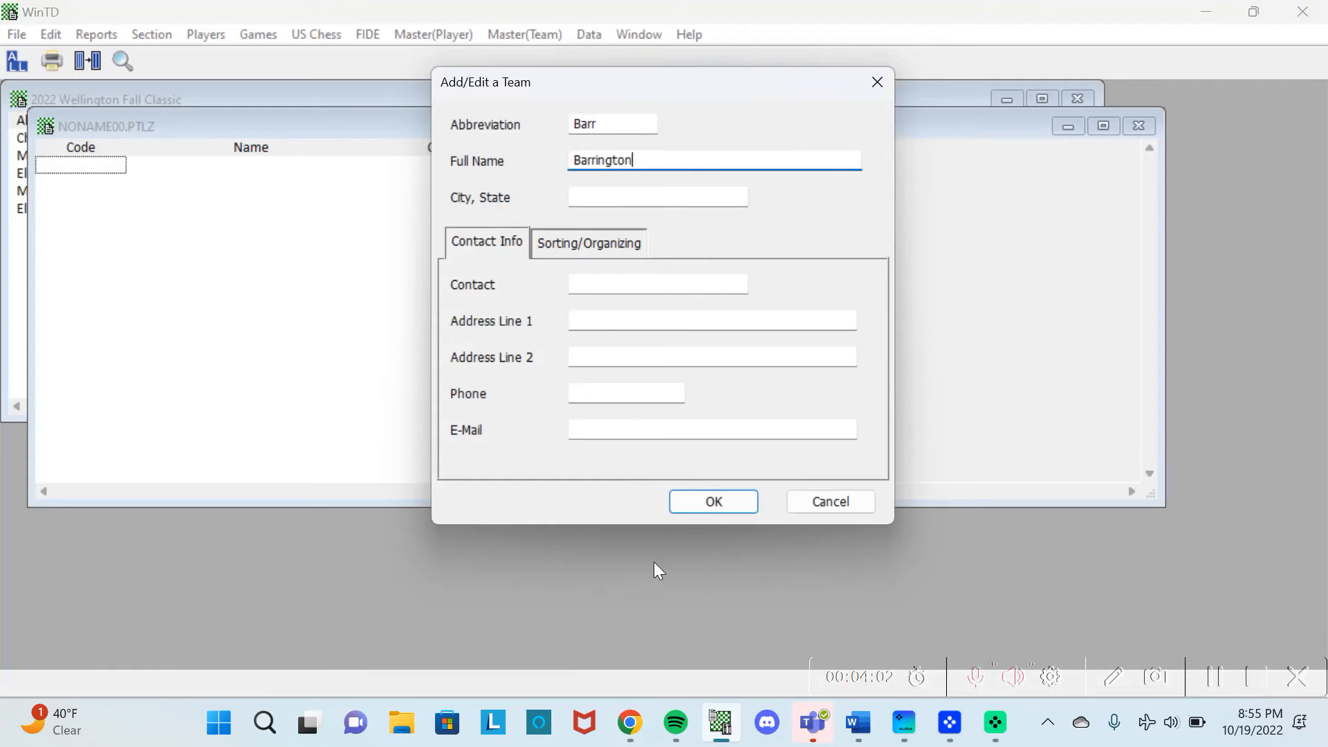
click(696, 500)
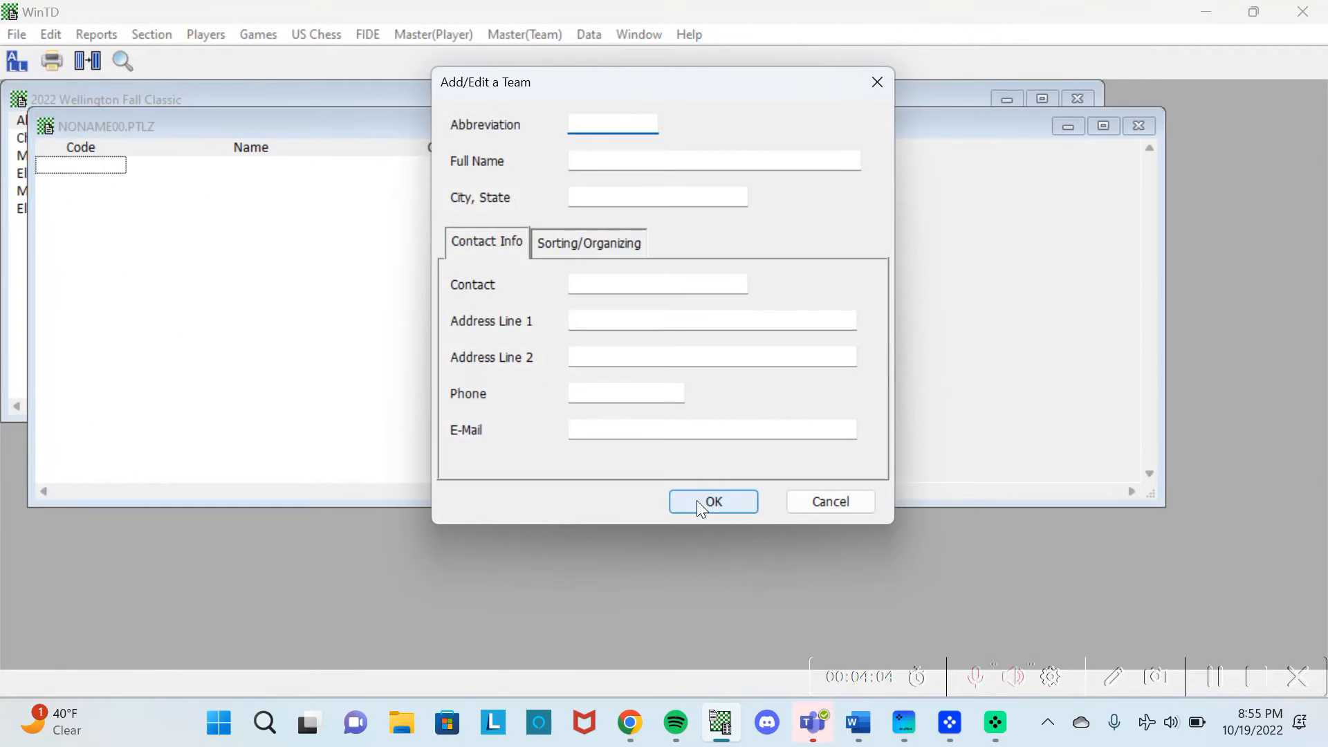
Add the team Tre, Tremont, then close the blank team form.
text(Tremont)
key(Tab)
text(Tremont)
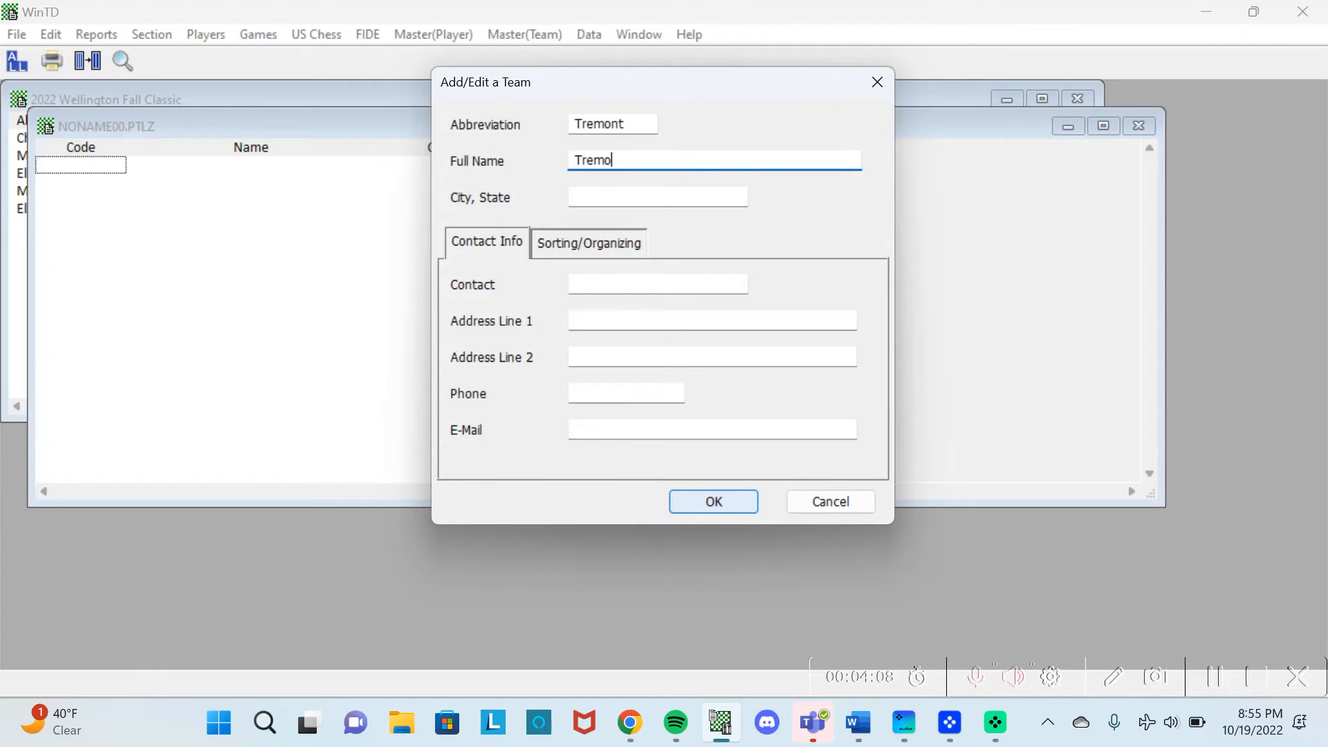
drag(599, 132, 799, 127)
key(BackSpace)
click(716, 501)
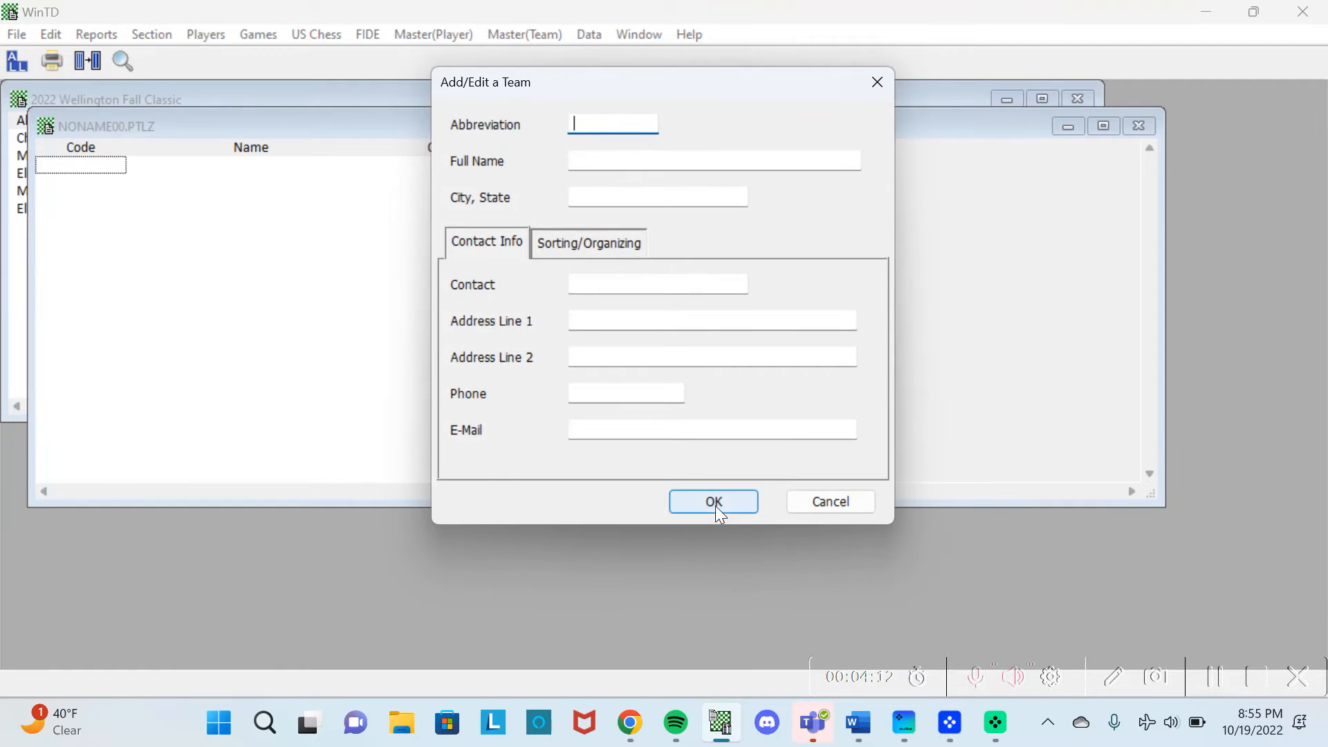
click(831, 500)
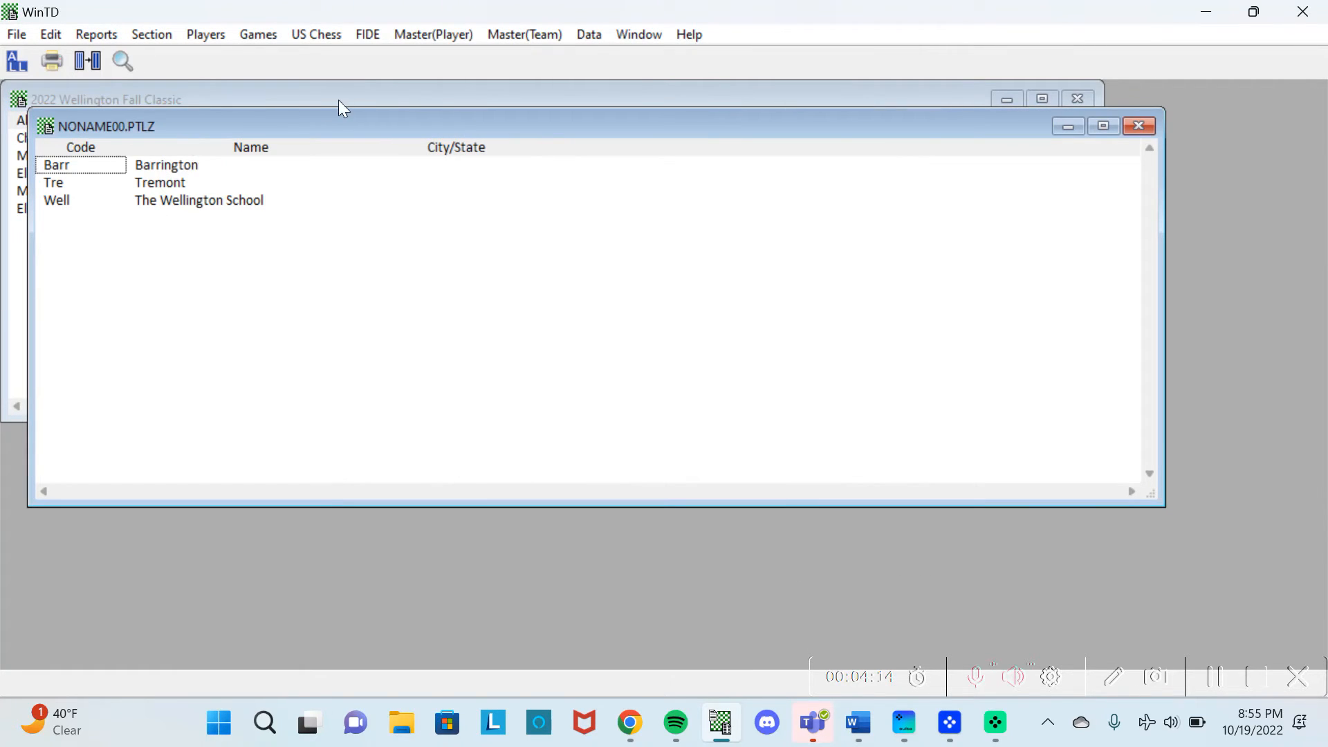
Select Elementary Reserve and try the 2022-11 US Chess database, which isn't available yet.
click(359, 102)
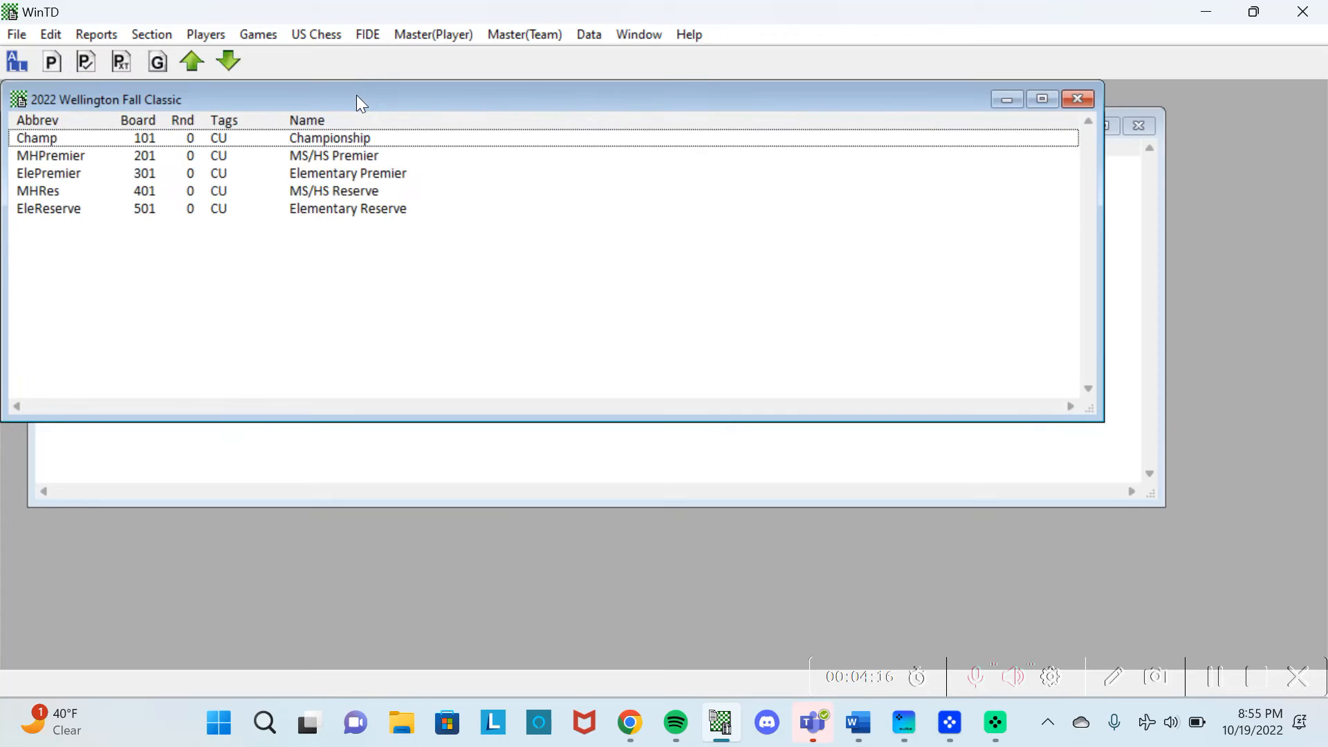
click(364, 208)
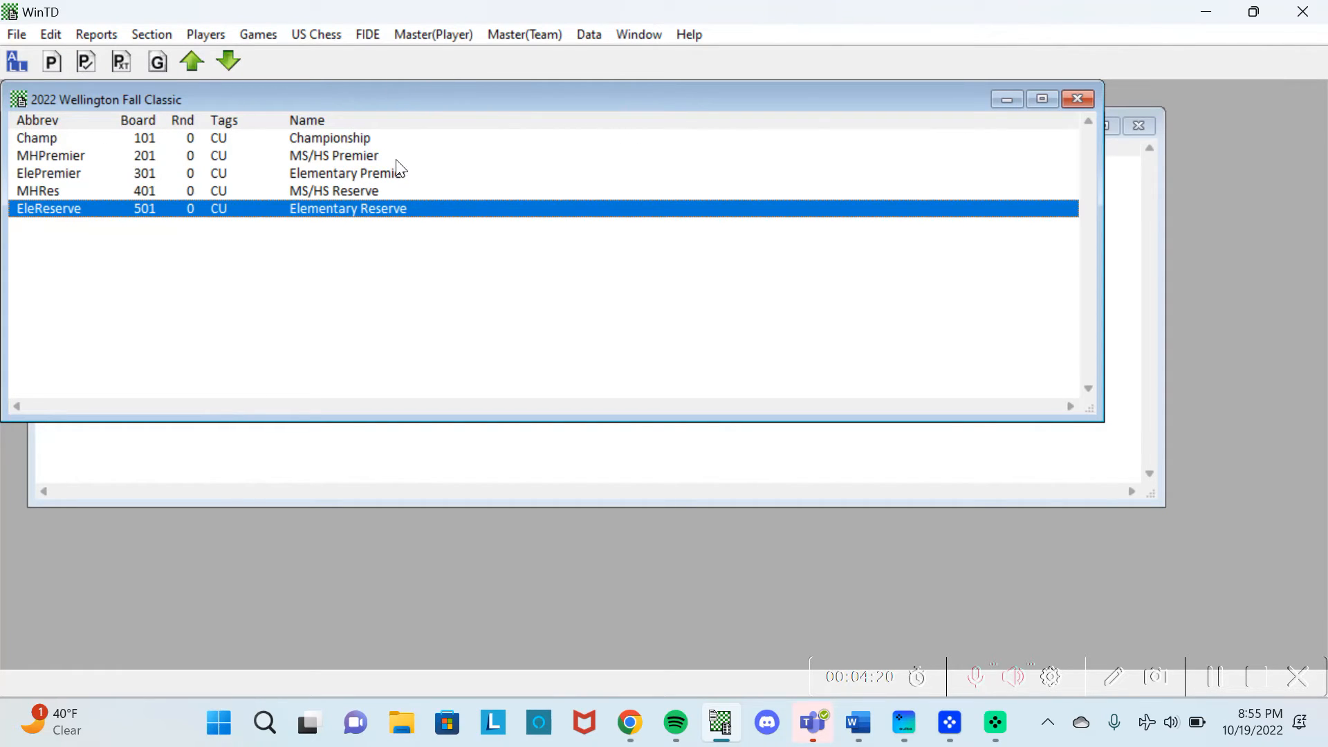
click(316, 38)
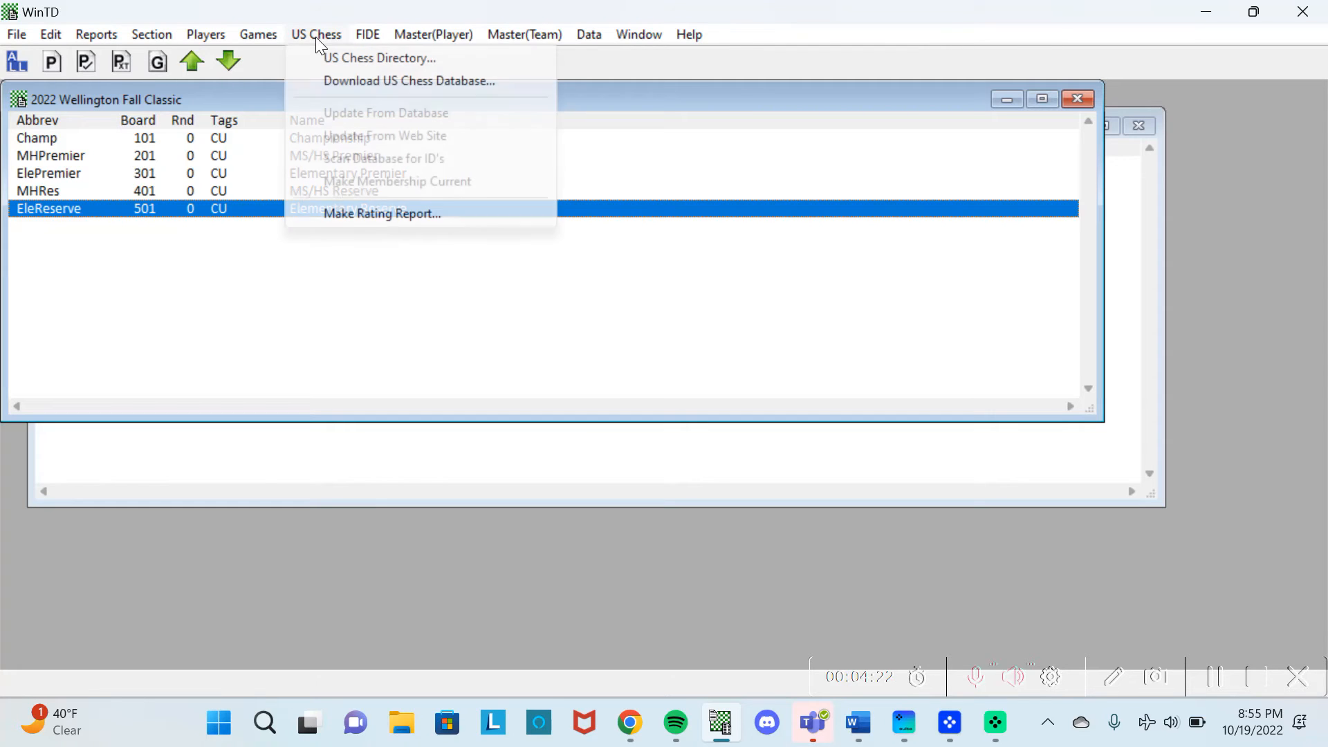
click(352, 88)
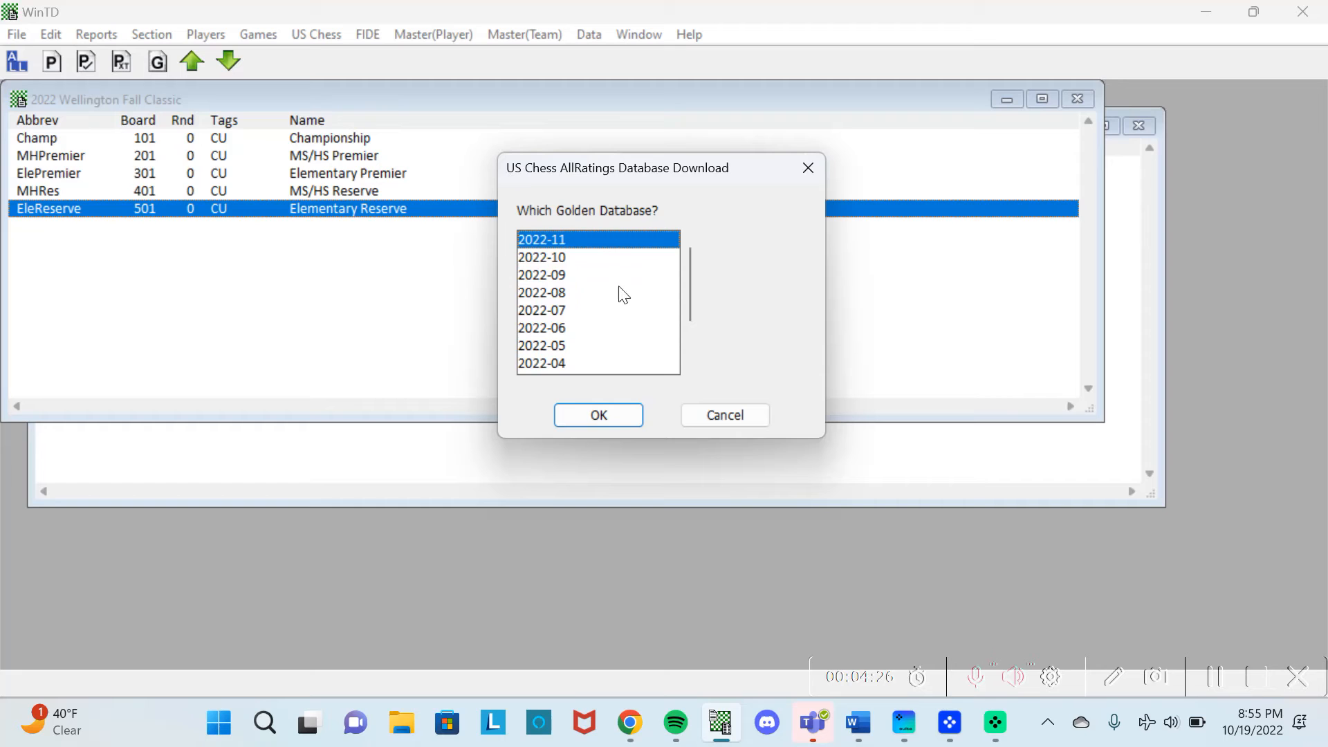
click(625, 412)
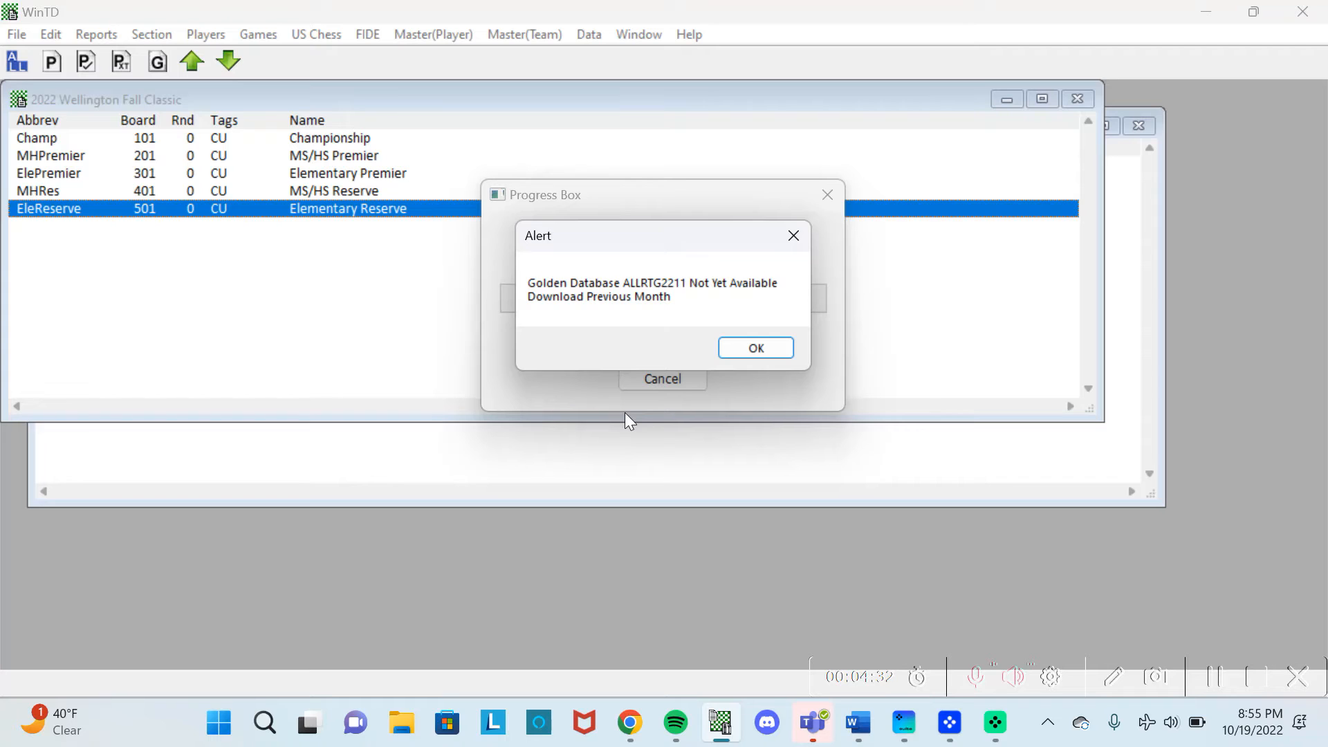
click(742, 347)
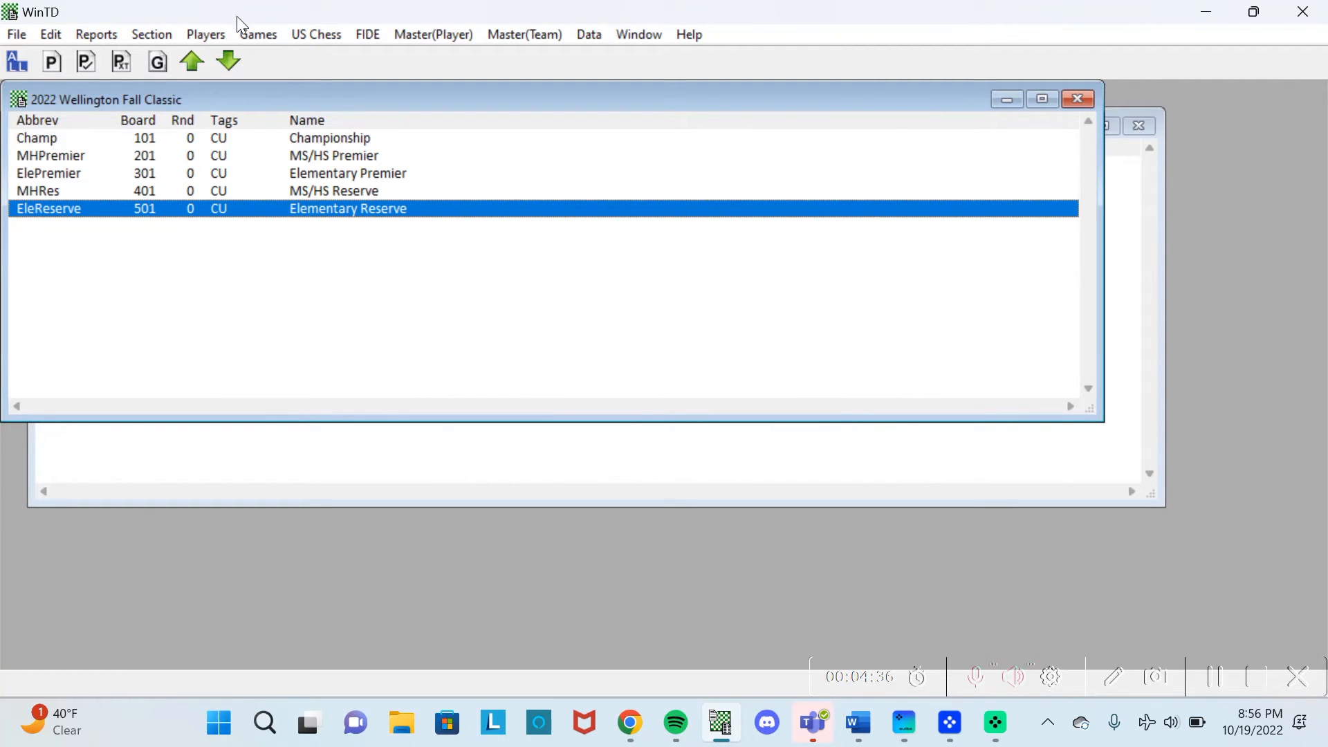
Download the 2022-10 US Chess golden database instead.
click(253, 41)
mouse_move(301, 34)
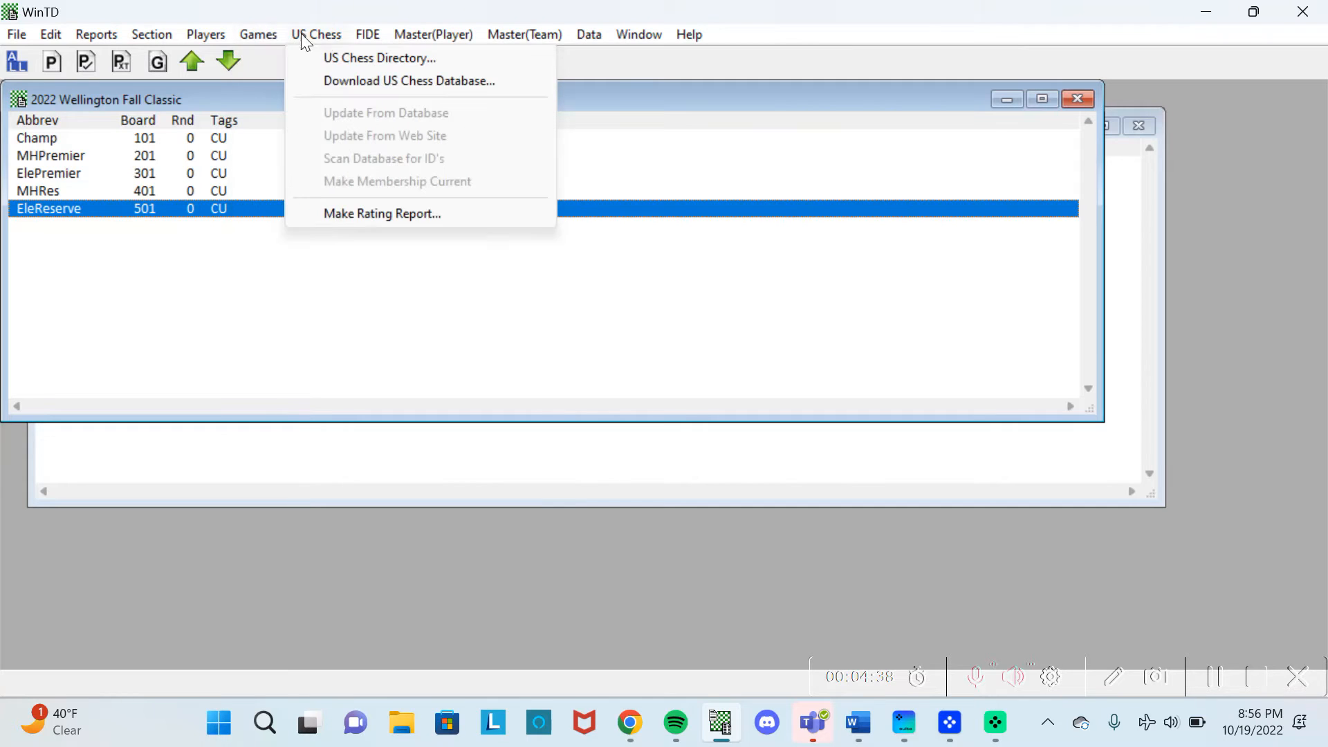
click(339, 80)
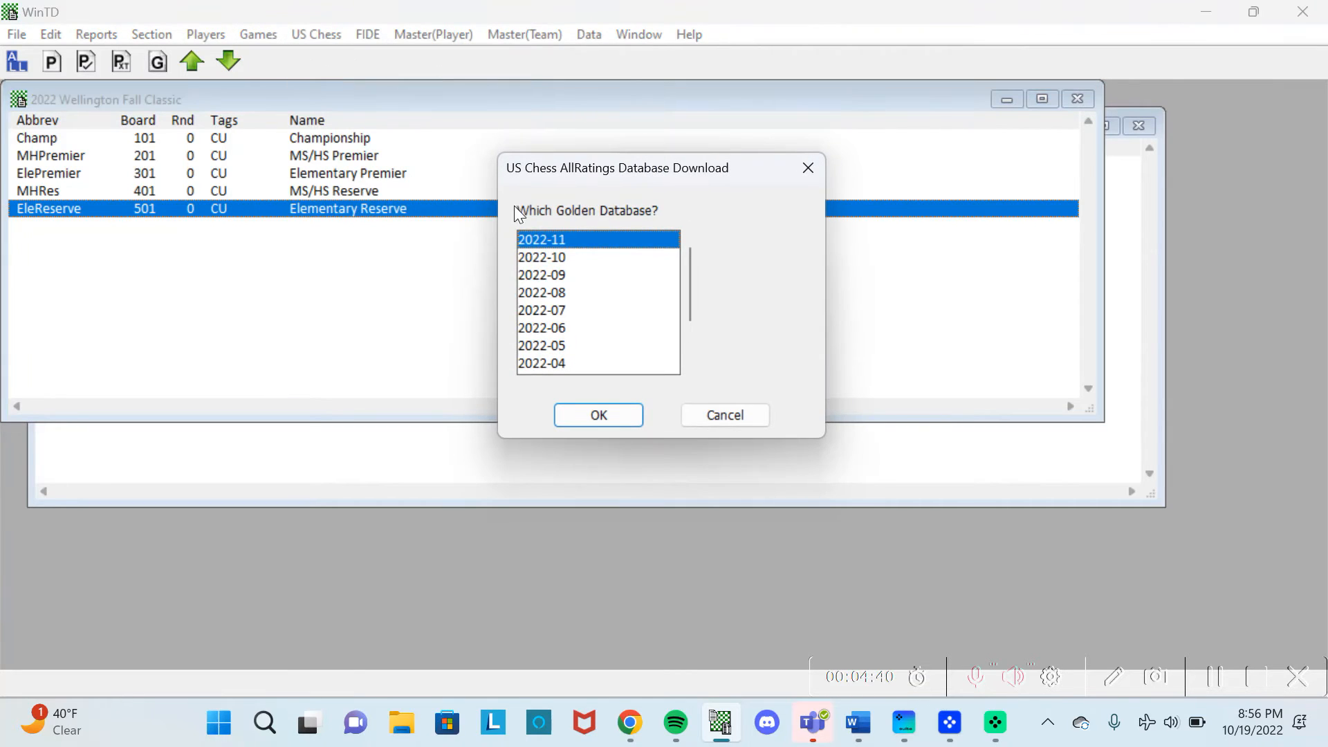
click(542, 256)
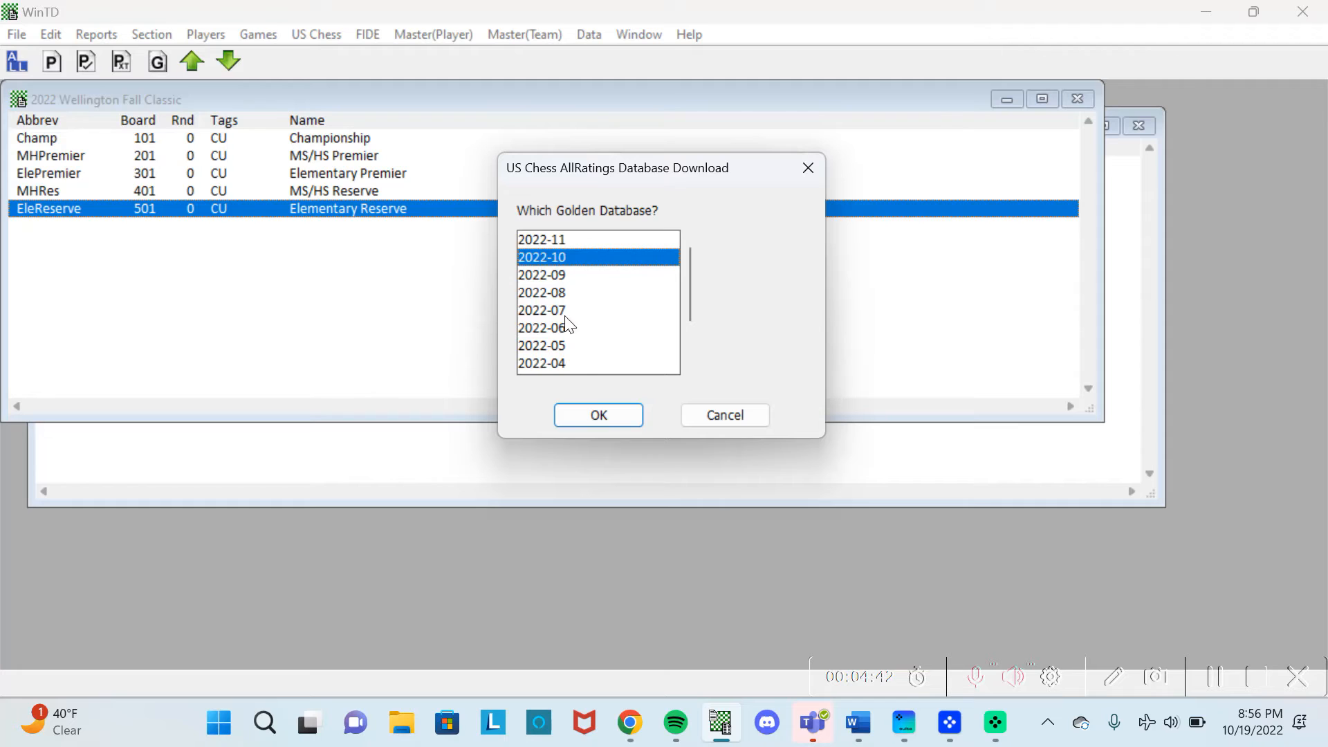
click(599, 418)
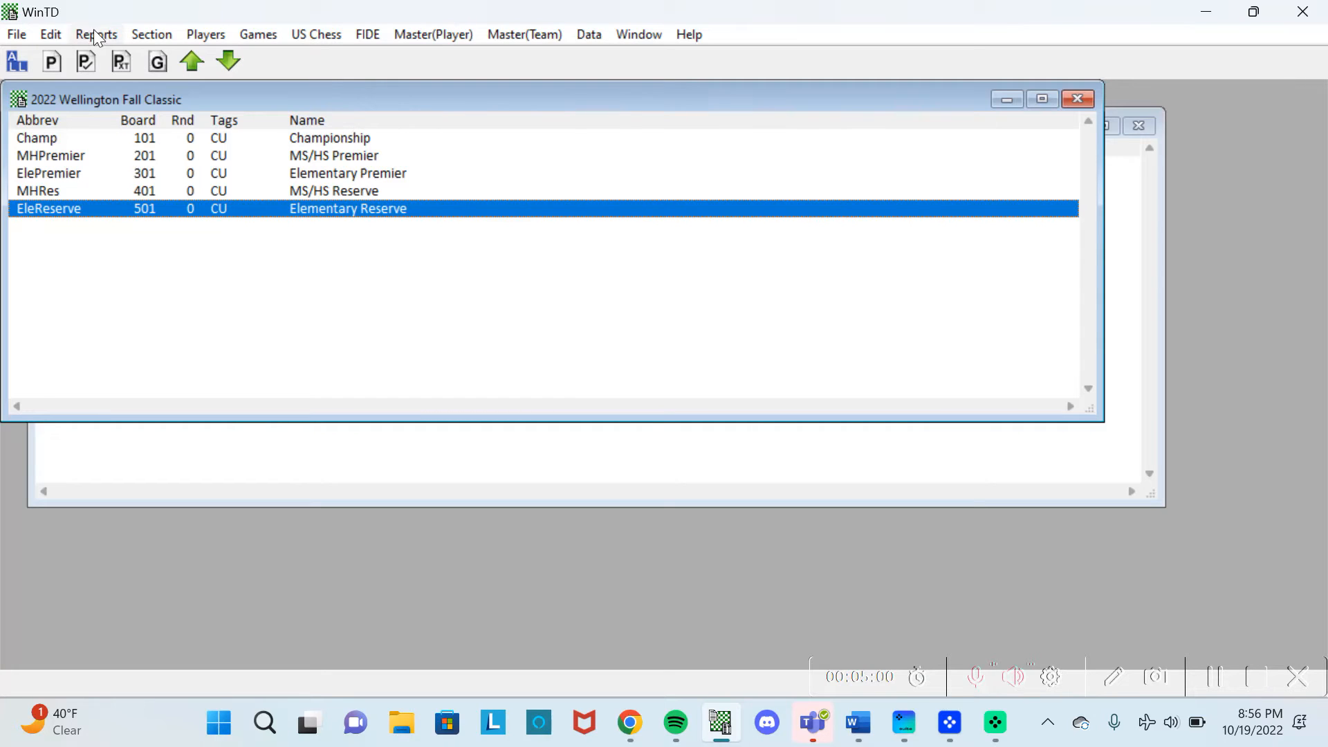
Cancel an empty Add a Player form and switch to the roster spreadsheet in Chrome.
click(192, 34)
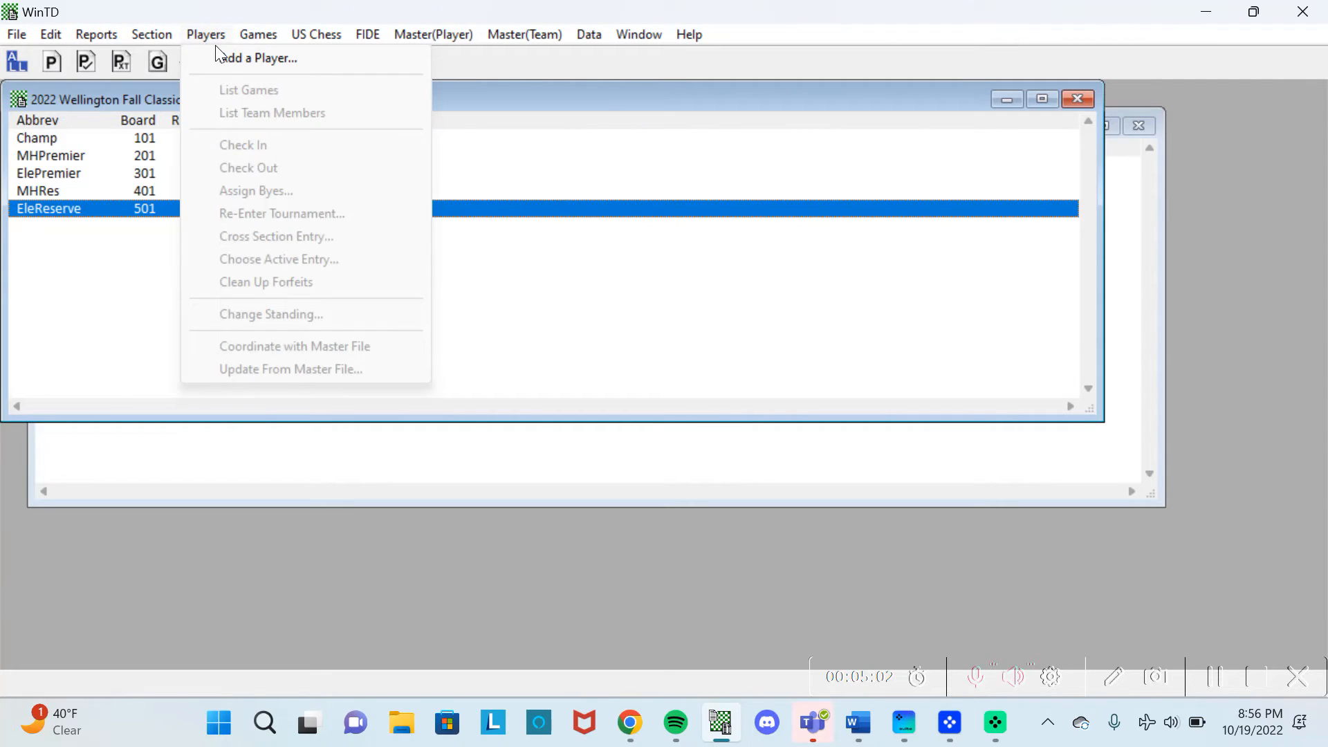
click(229, 58)
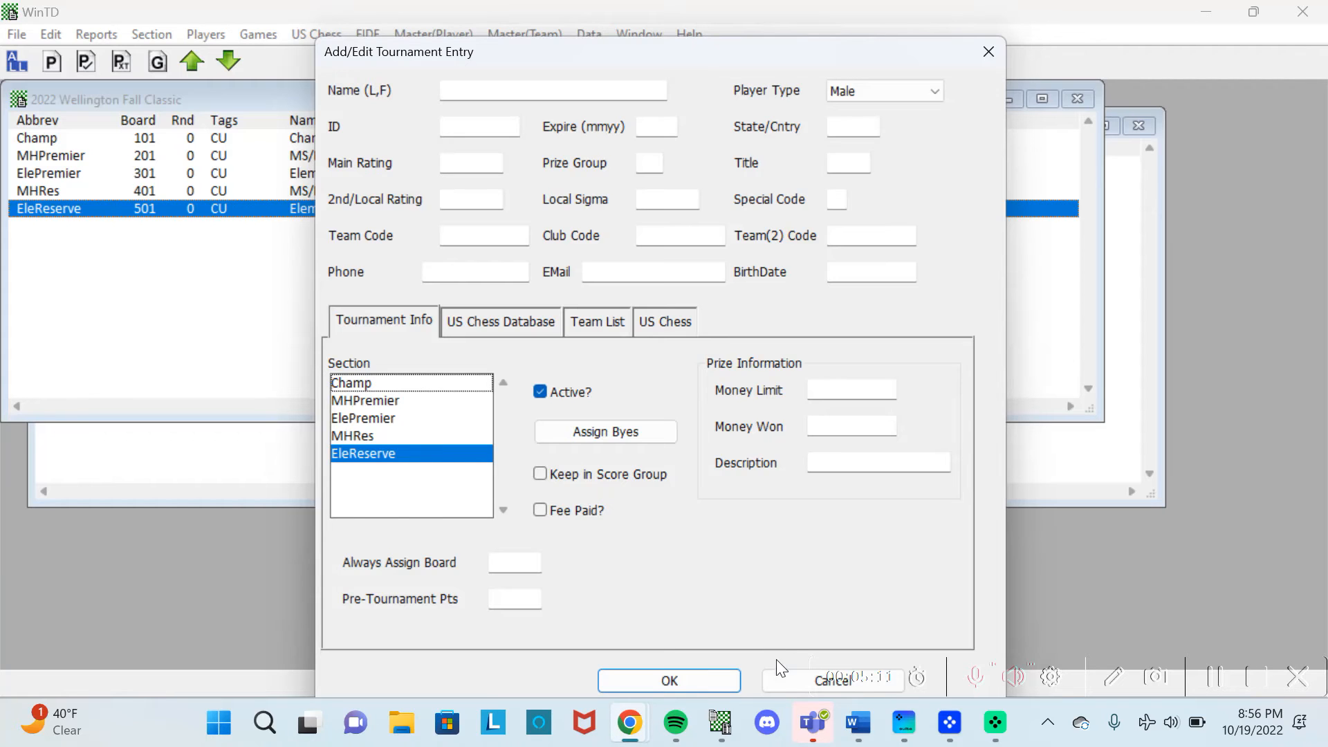
click(778, 677)
mouse_move(629, 723)
click(773, 621)
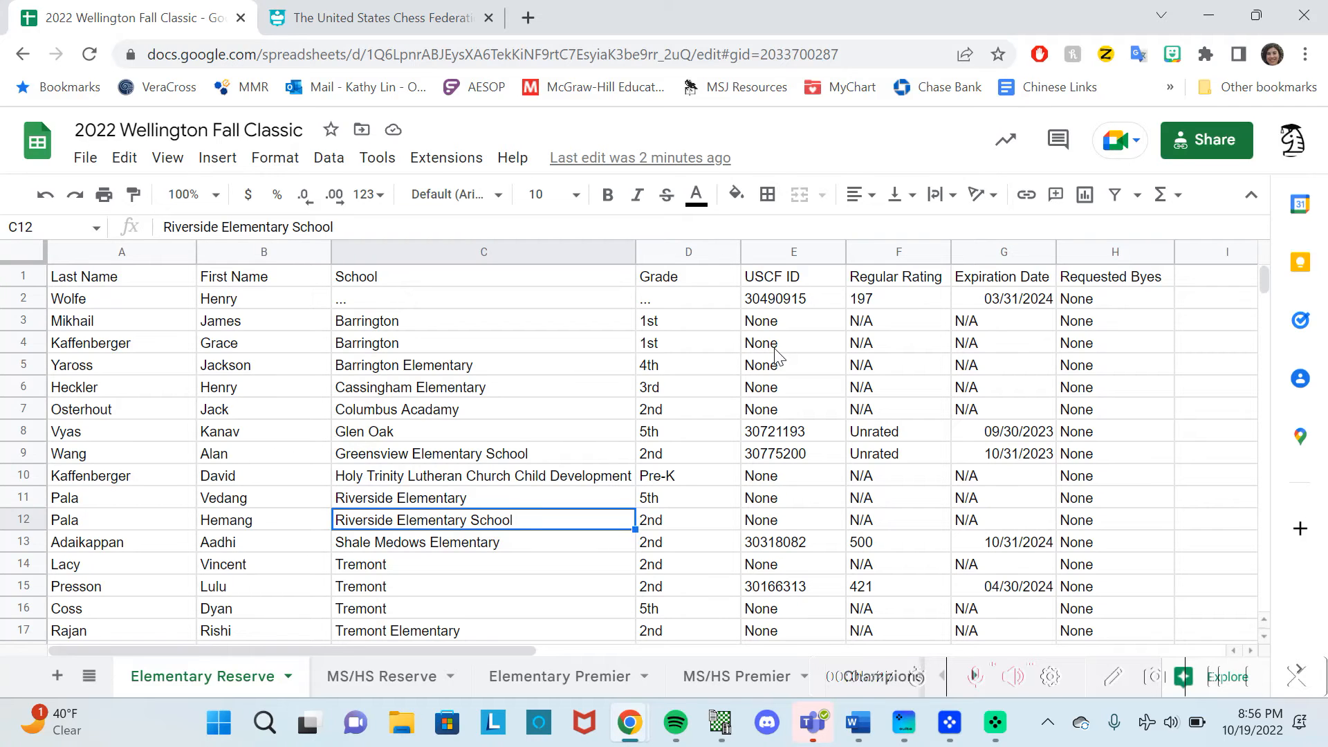
Copy the first player's USCF ID from cell E2 of the Elementary Reserve sheet.
scroll(778, 356, down, 2)
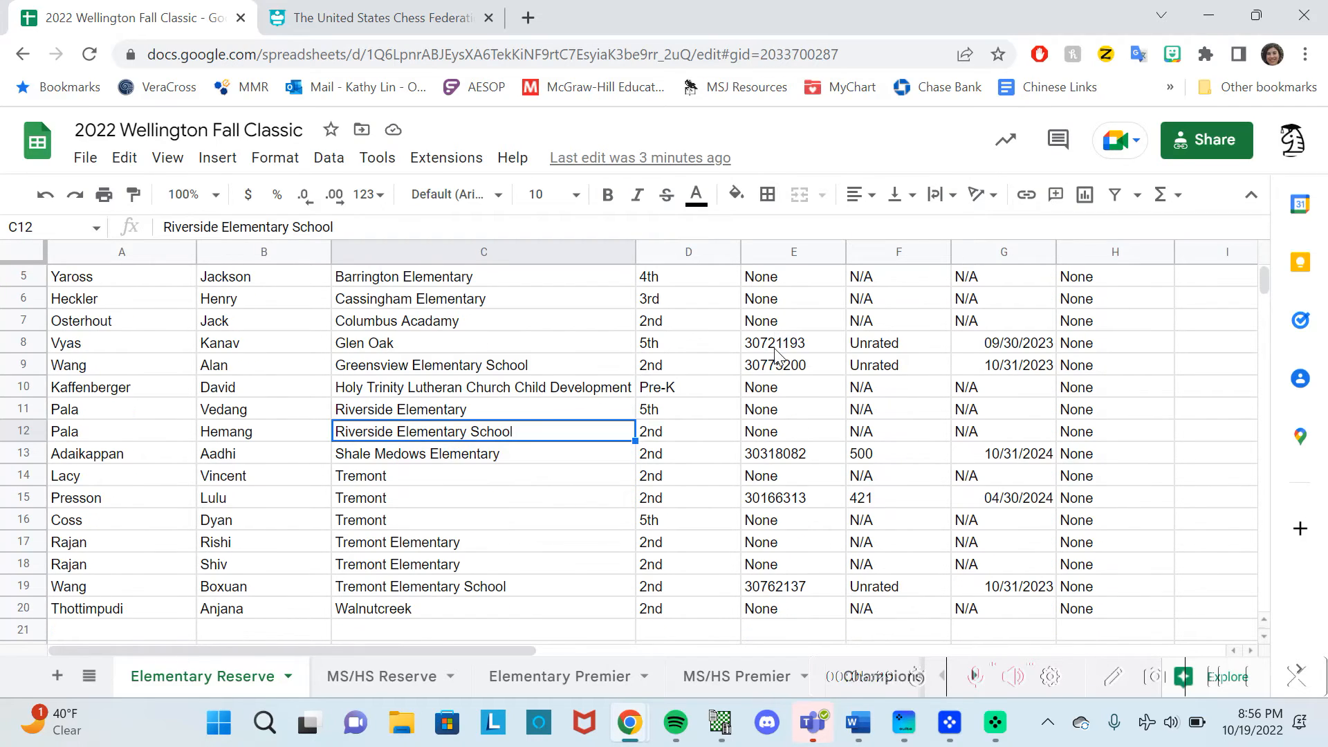
scroll(777, 356, up, 2)
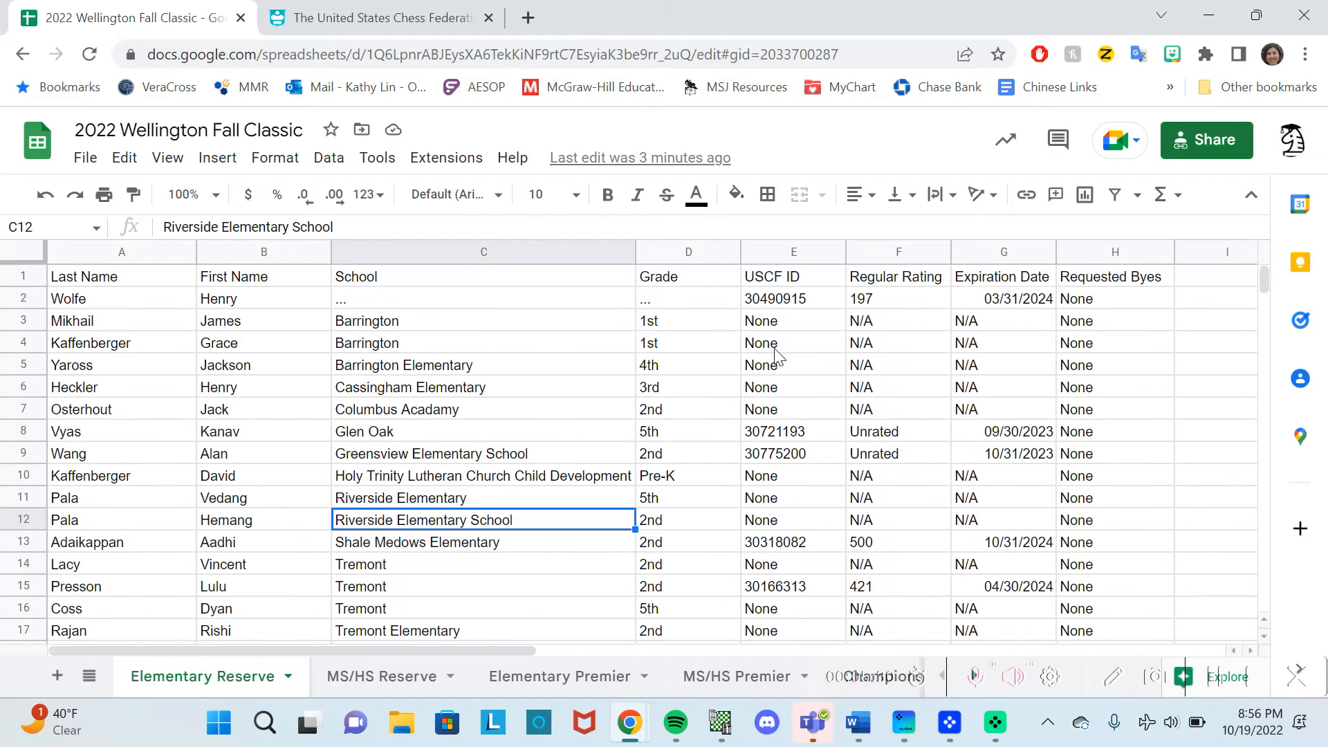
click(761, 305)
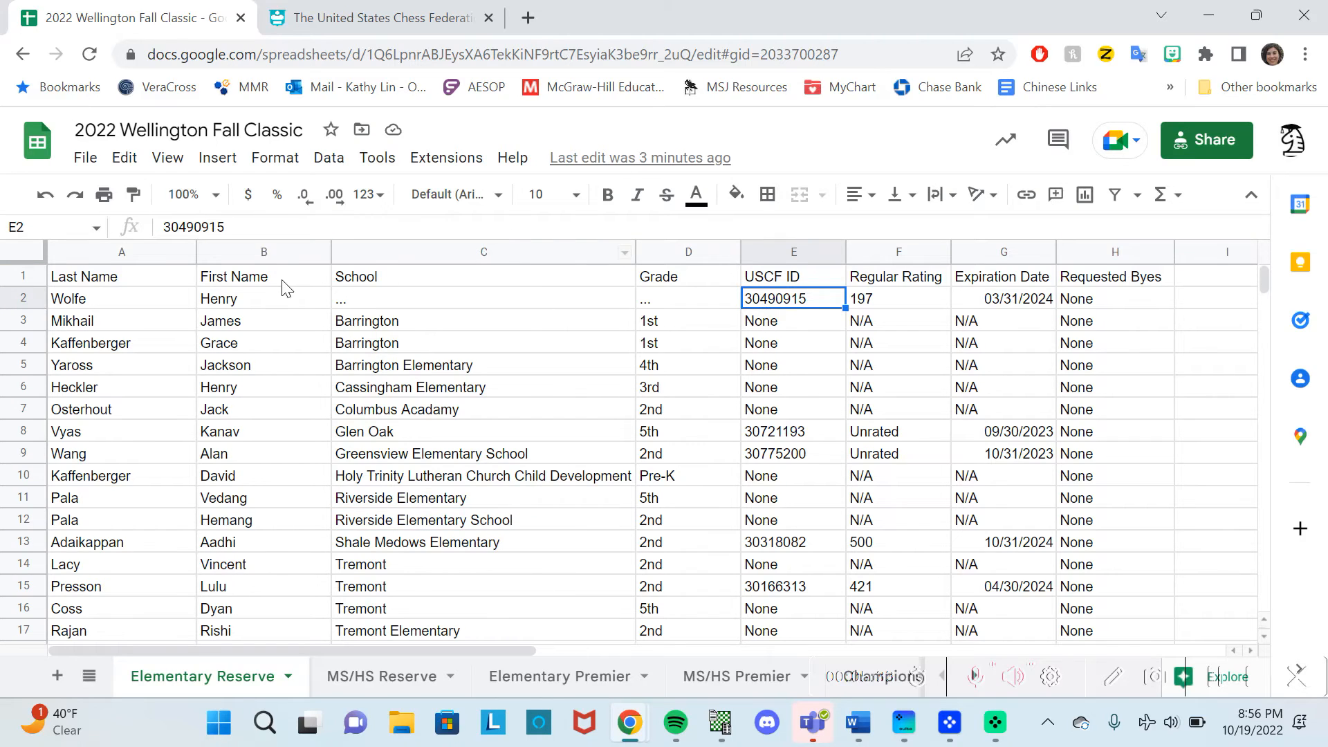
key(ctrl+c)
Start a new player entry in WinTD and paste the copied USCF ID.
click(721, 723)
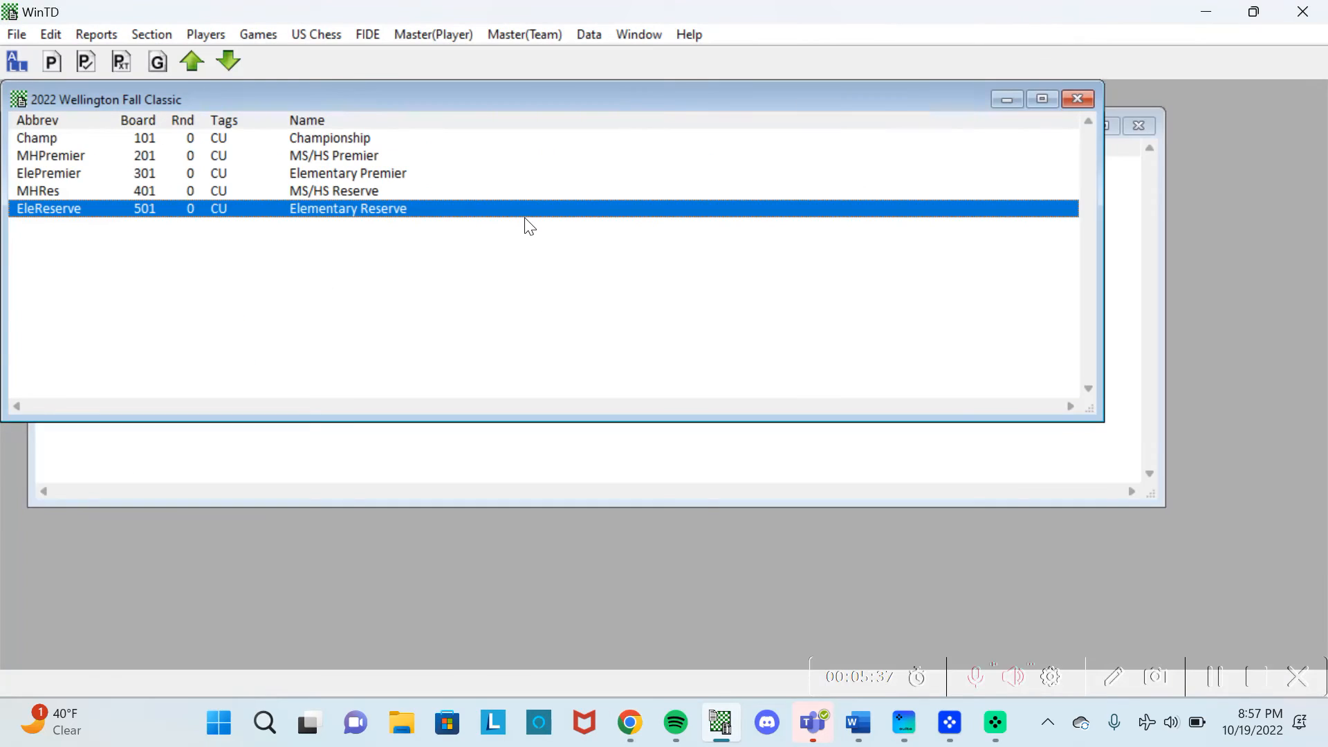
click(201, 31)
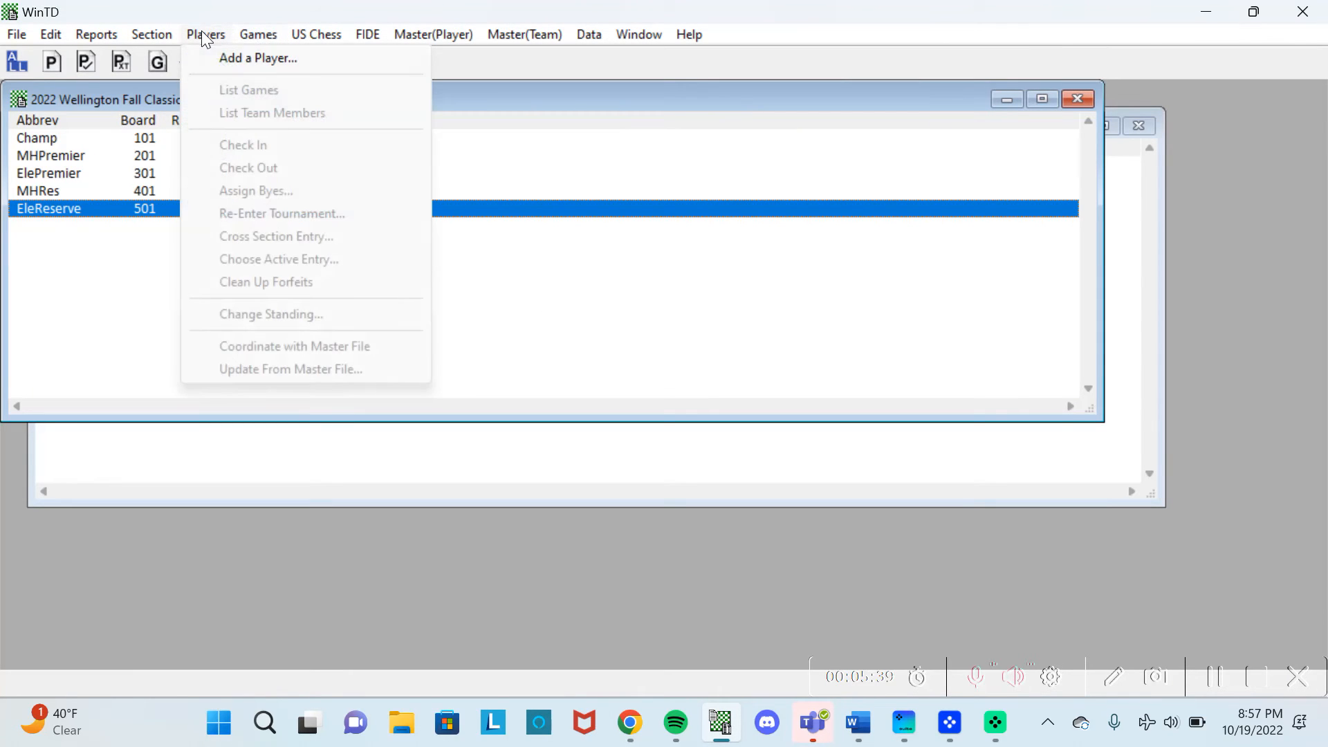
click(209, 57)
click(460, 128)
key(ctrl+v)
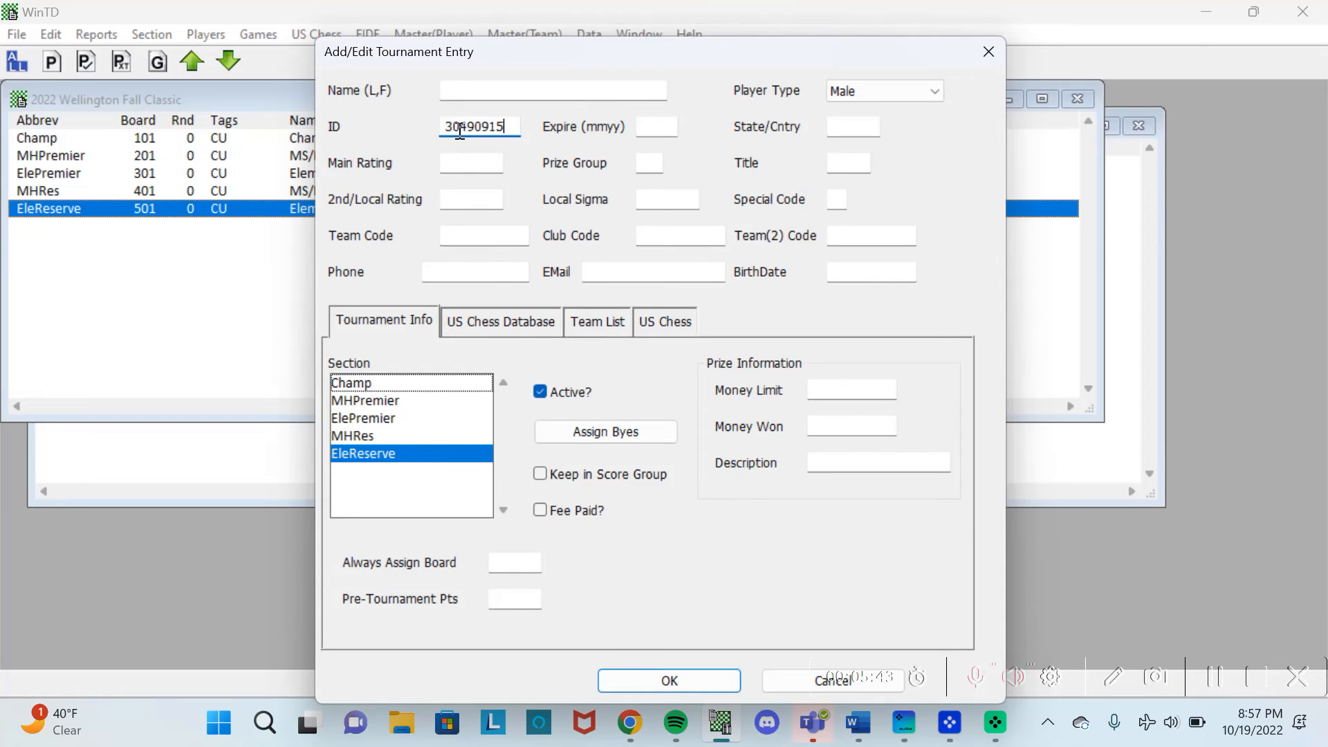
Look up the ID in the US Chess database, fill the player's record (rating 197), and save.
click(493, 319)
click(452, 371)
key(Return)
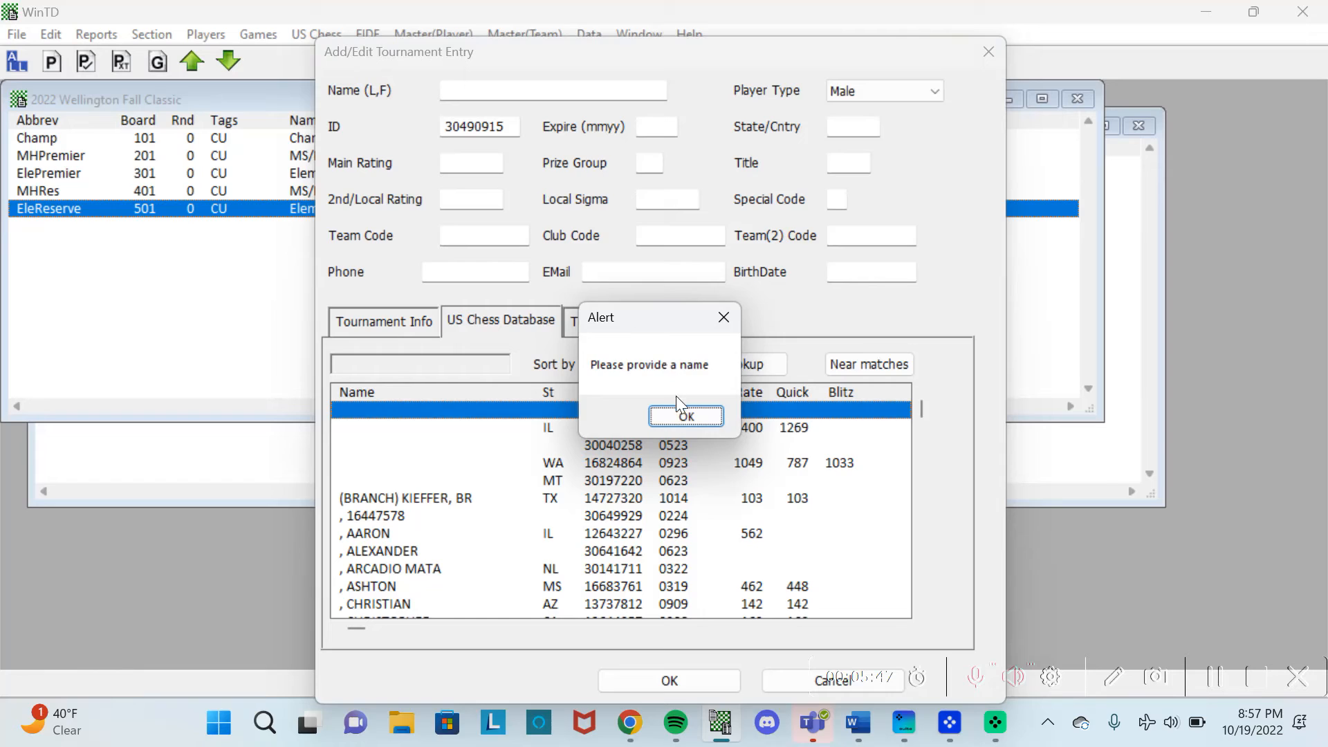
click(679, 413)
click(732, 367)
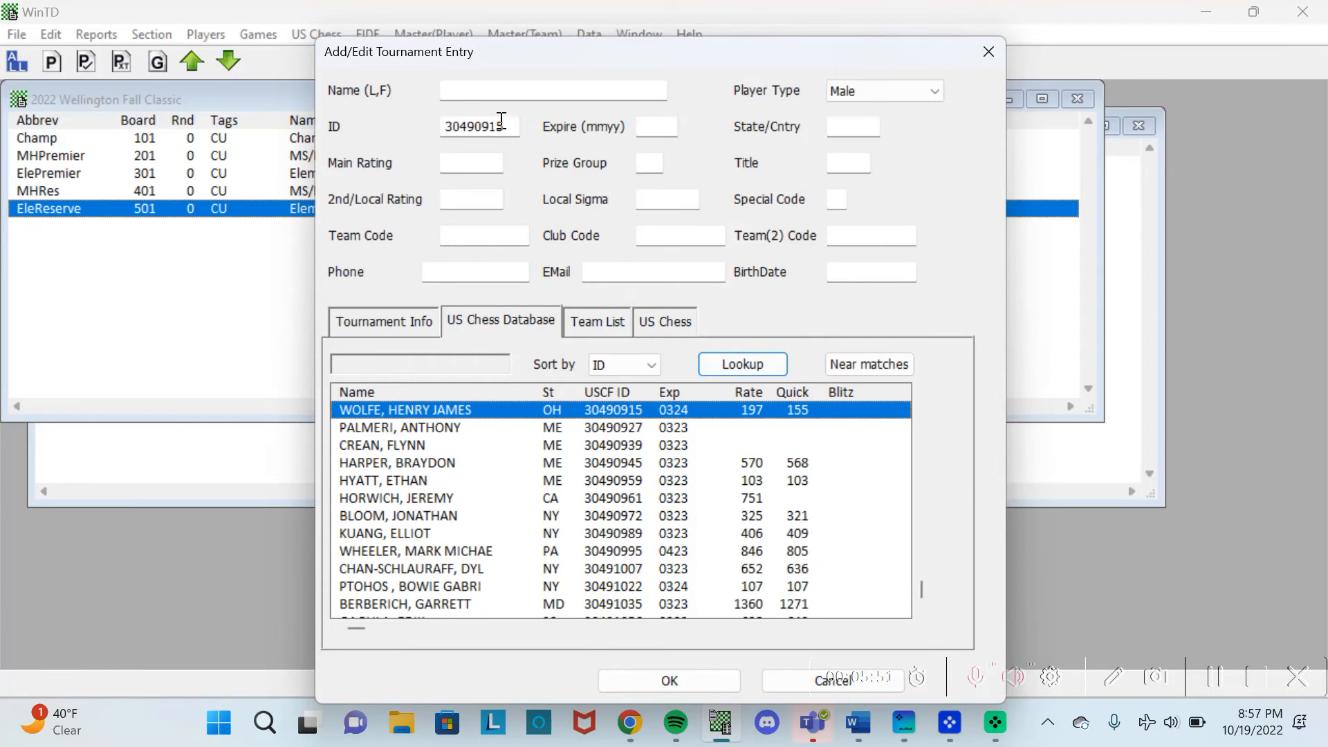
double_click(500, 415)
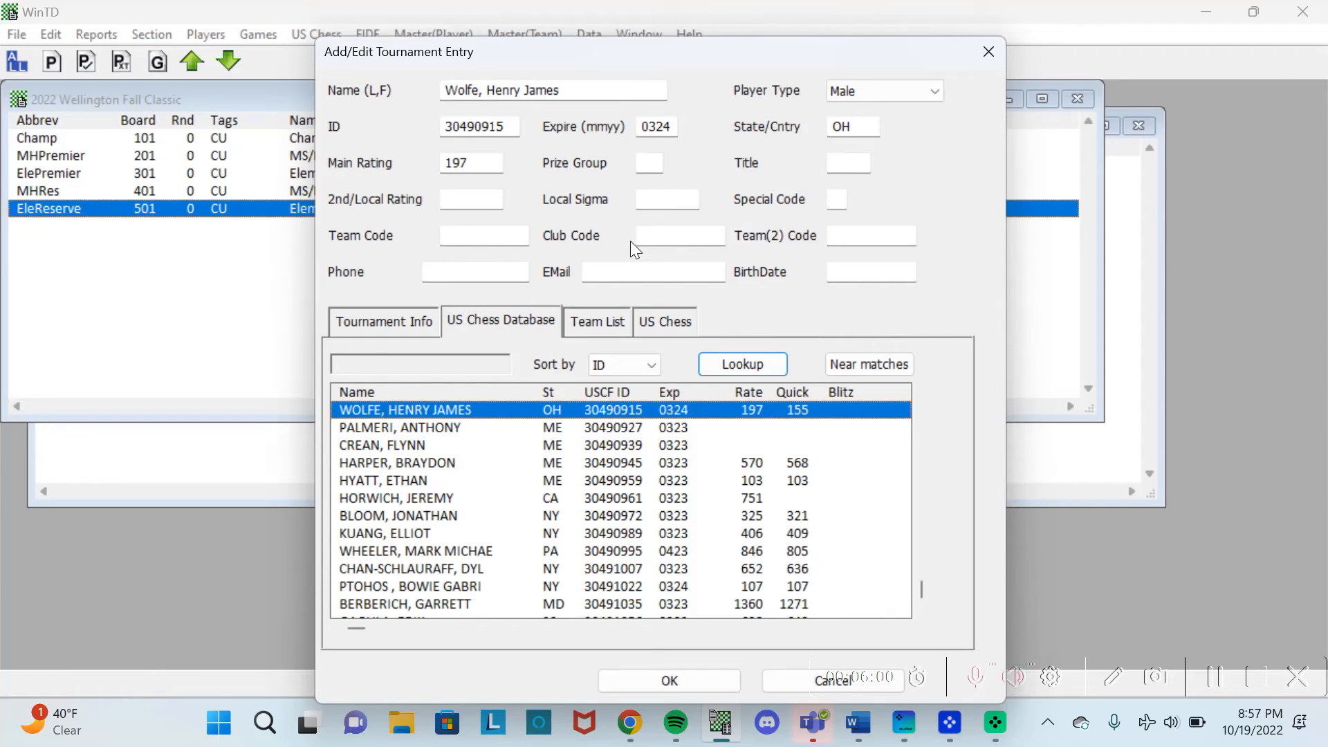
click(662, 682)
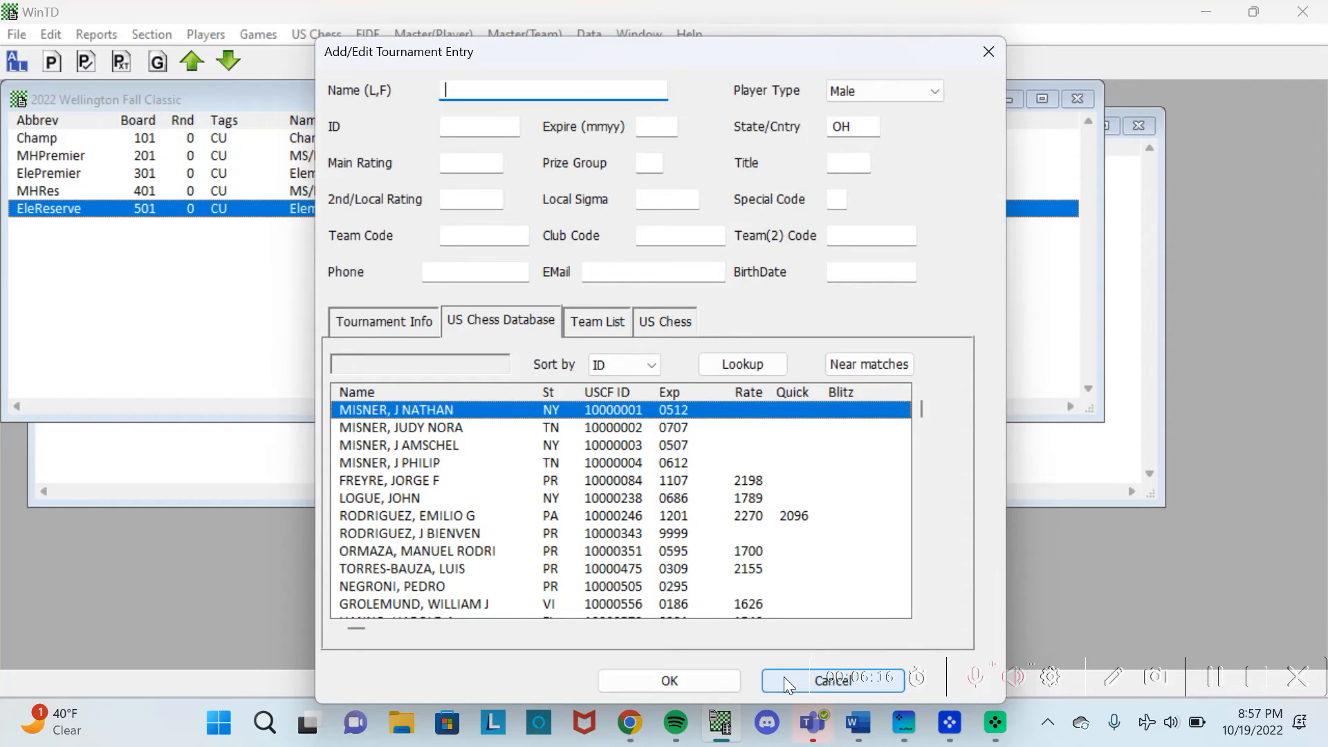
Leave WinTD's blank next-player form and switch back to the roster spreadsheet in Chrome.
click(479, 234)
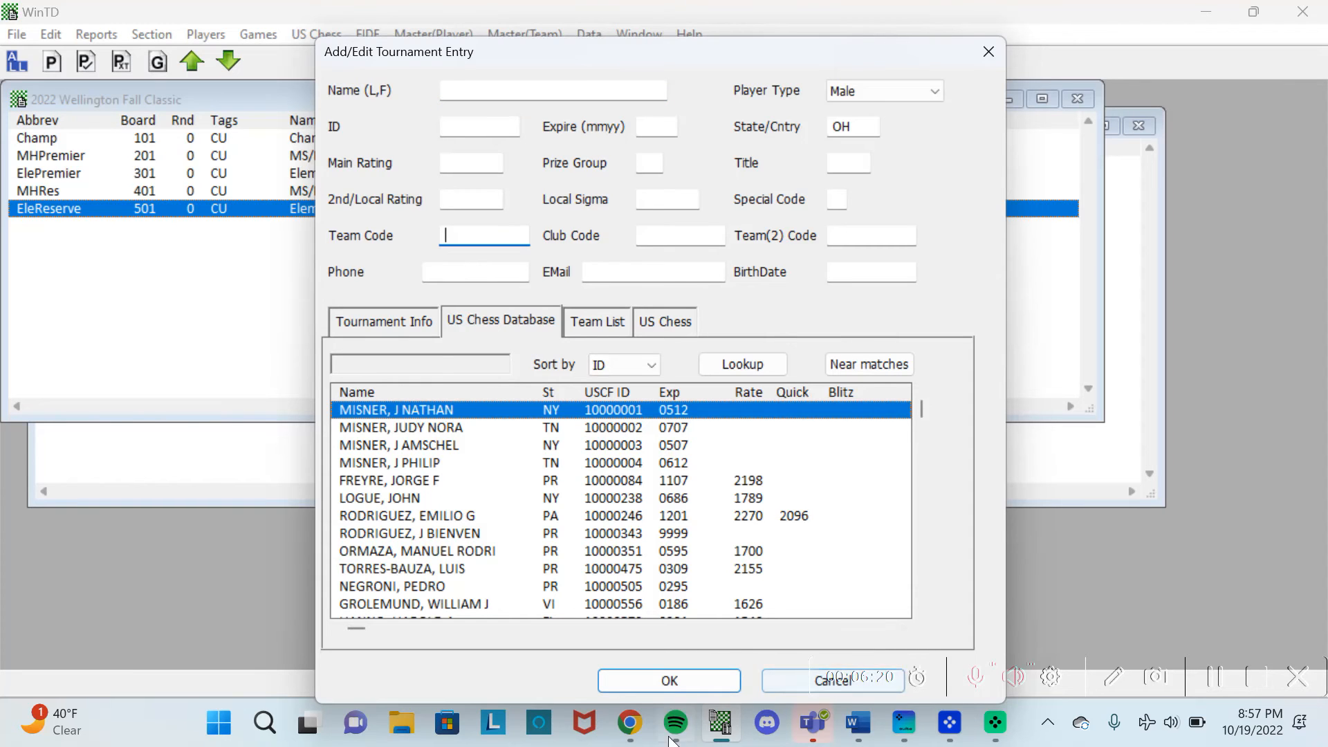
click(787, 633)
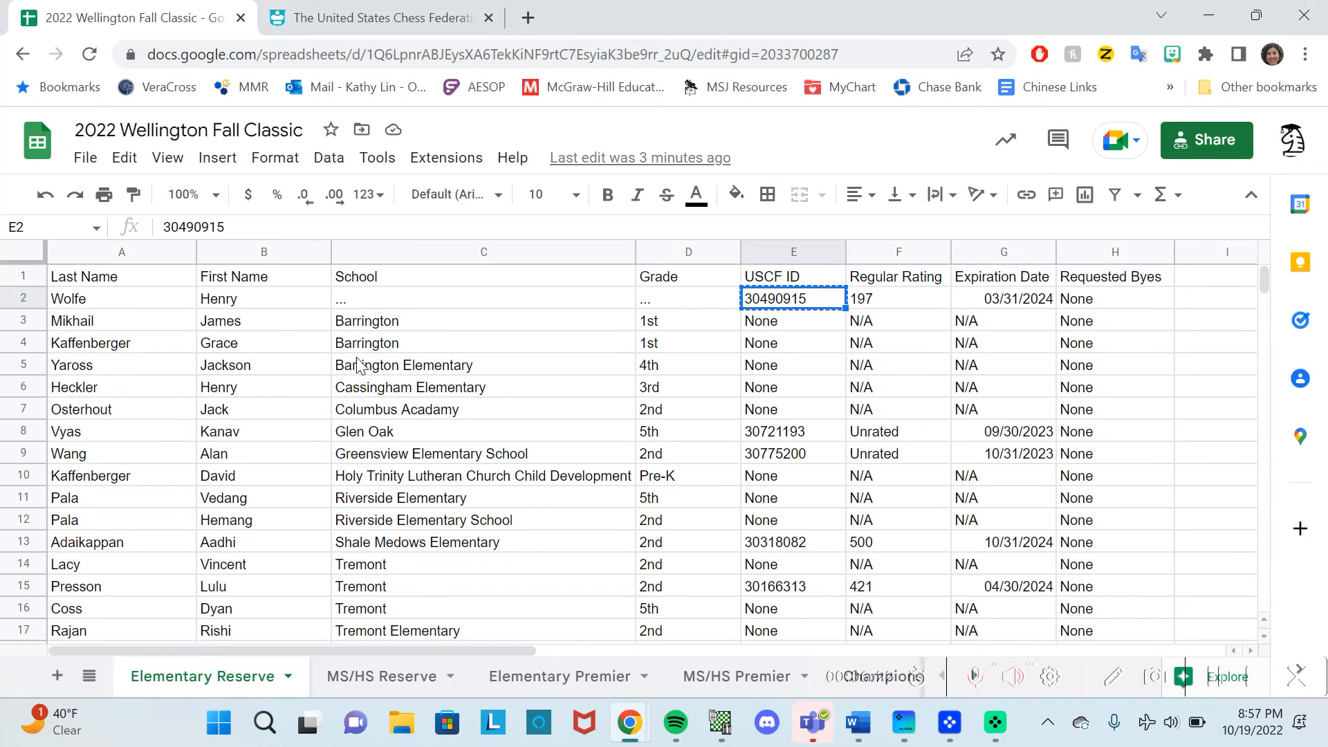
click(161, 328)
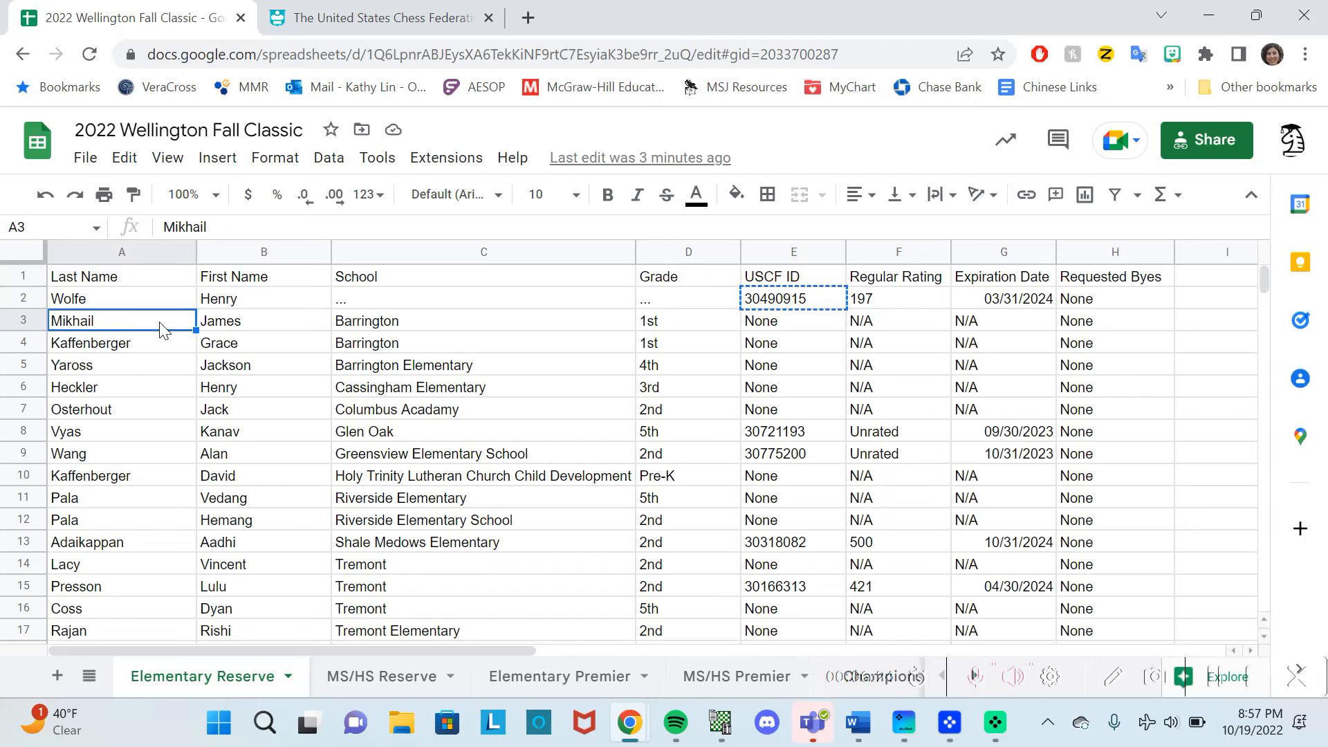
key(ctrl+c)
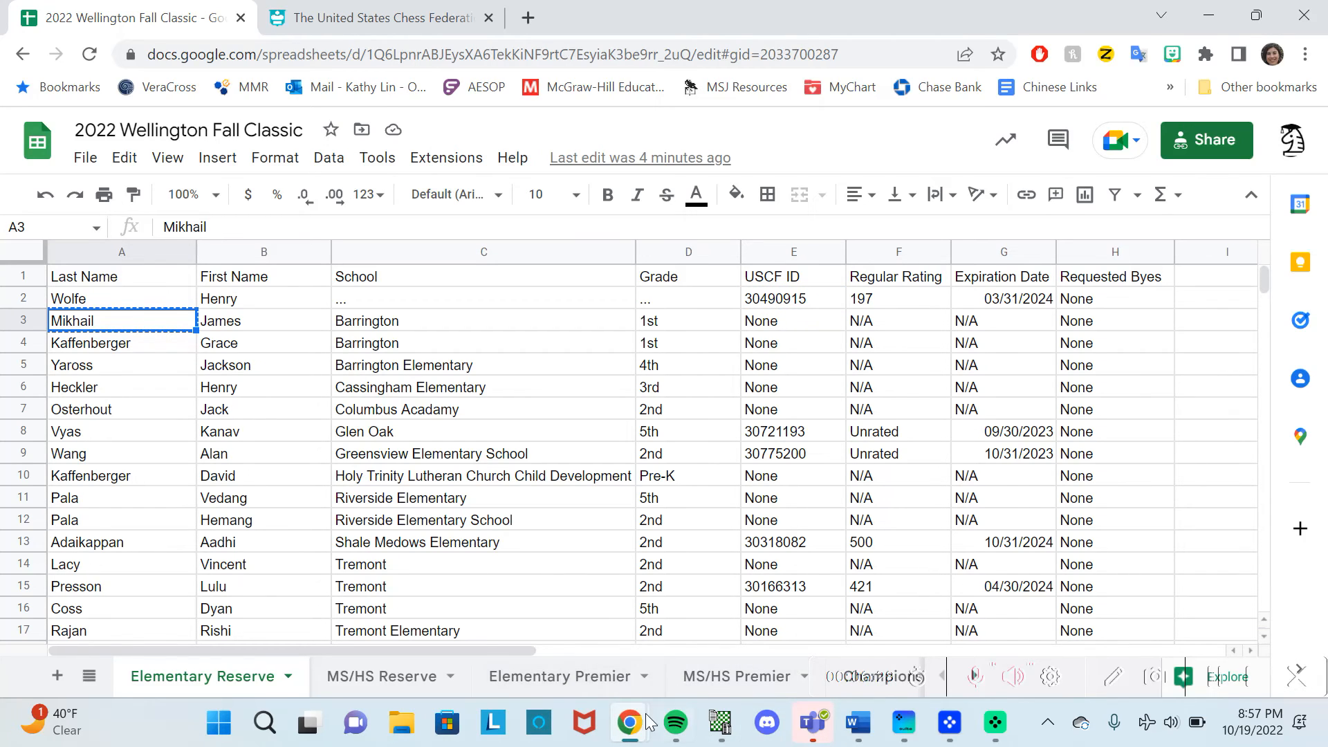
click(739, 728)
click(520, 88)
key(ctrl+v)
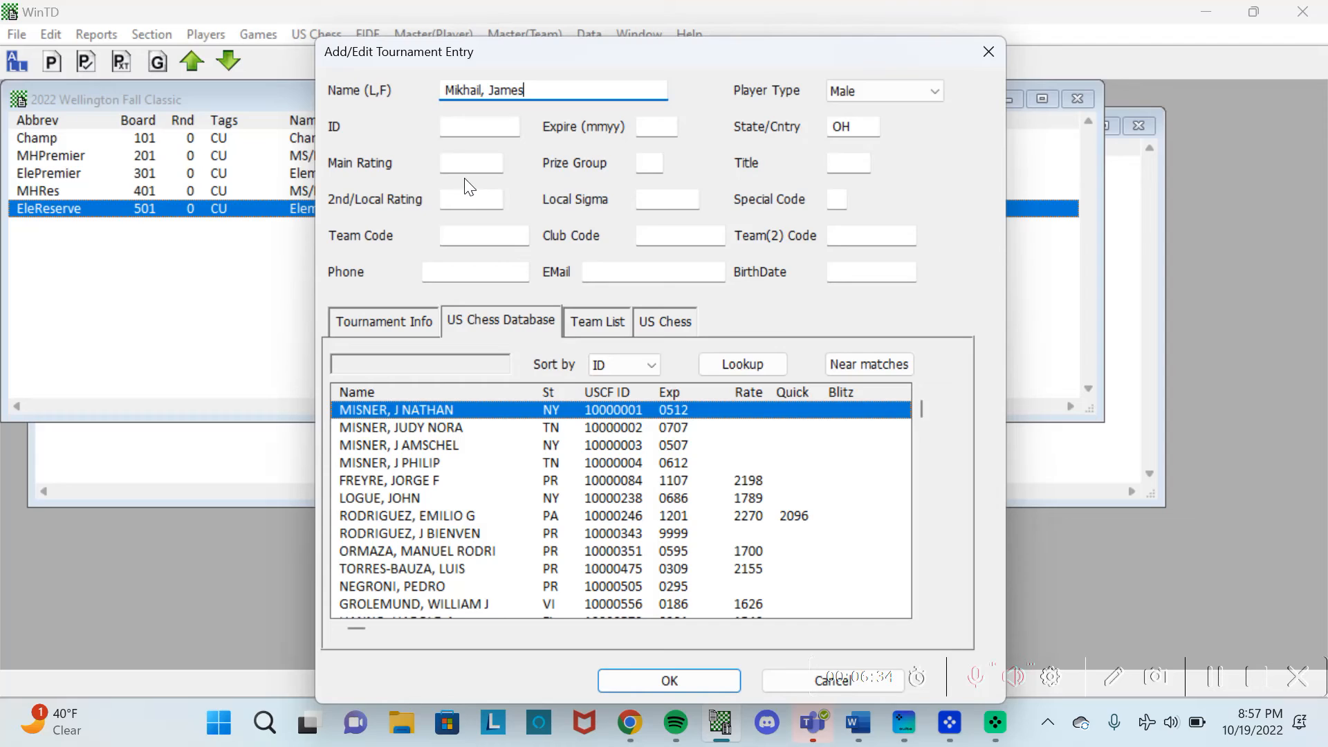
click(450, 231)
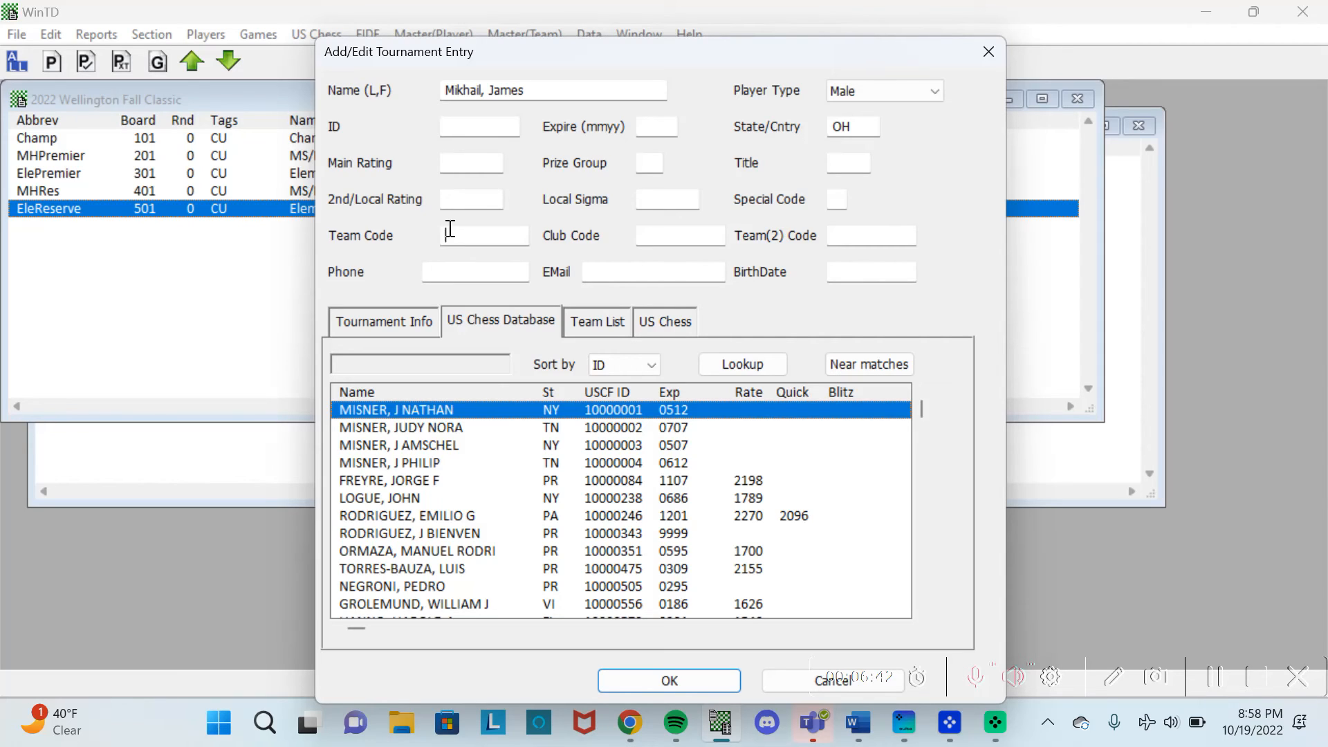
drag(540, 92, 406, 80)
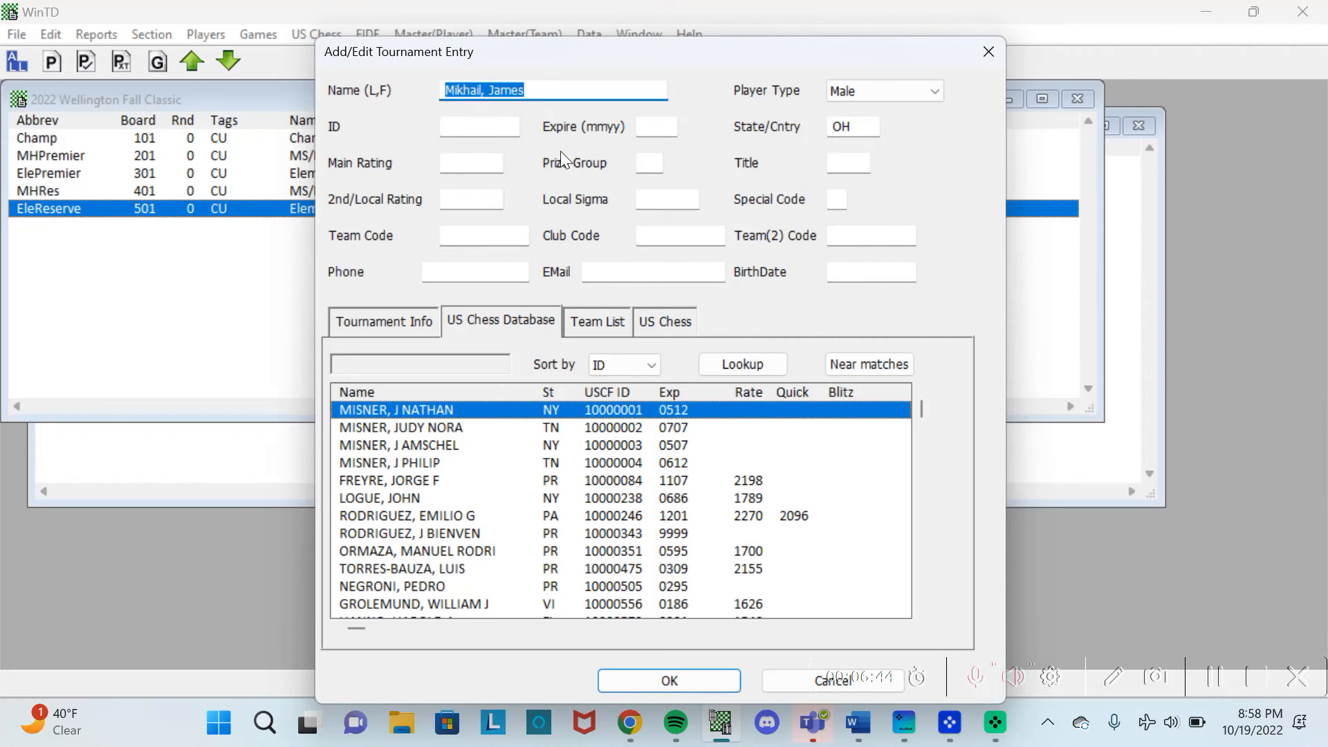
click(631, 725)
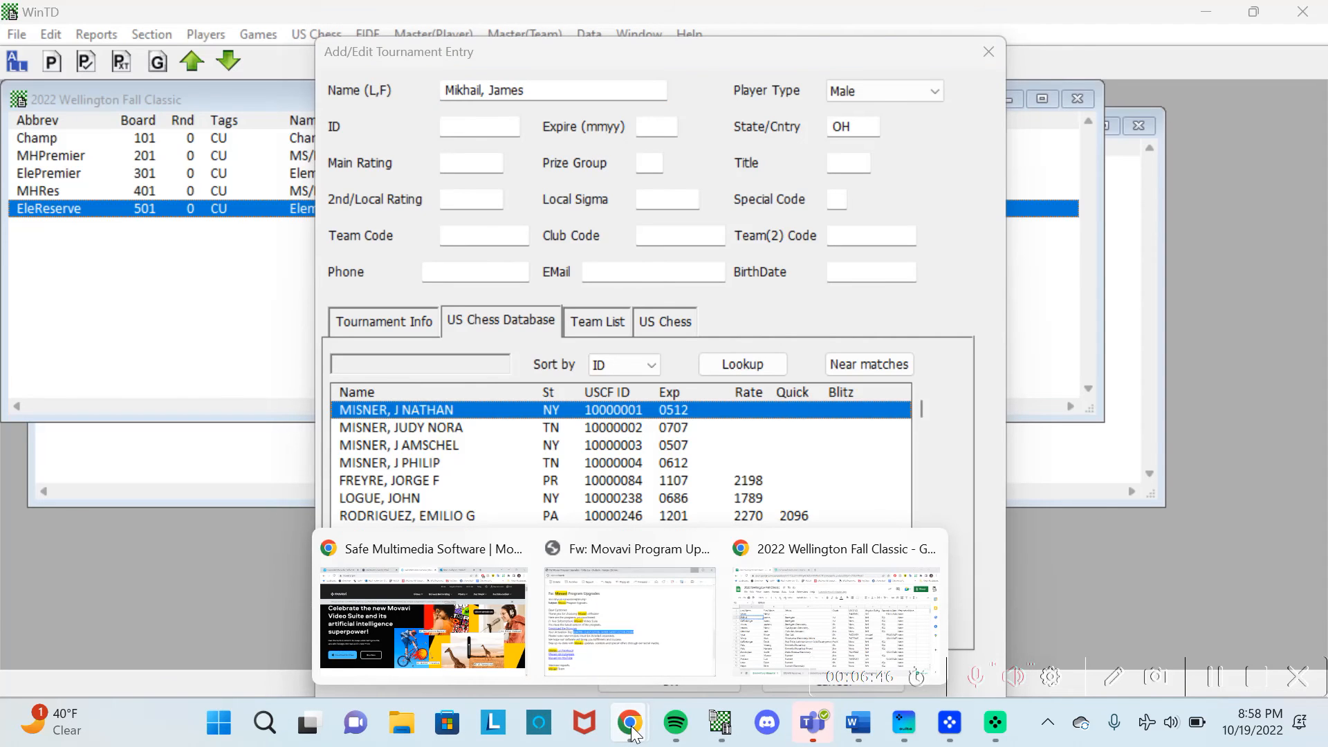
click(758, 630)
click(381, 17)
click(495, 371)
key(ctrl+v)
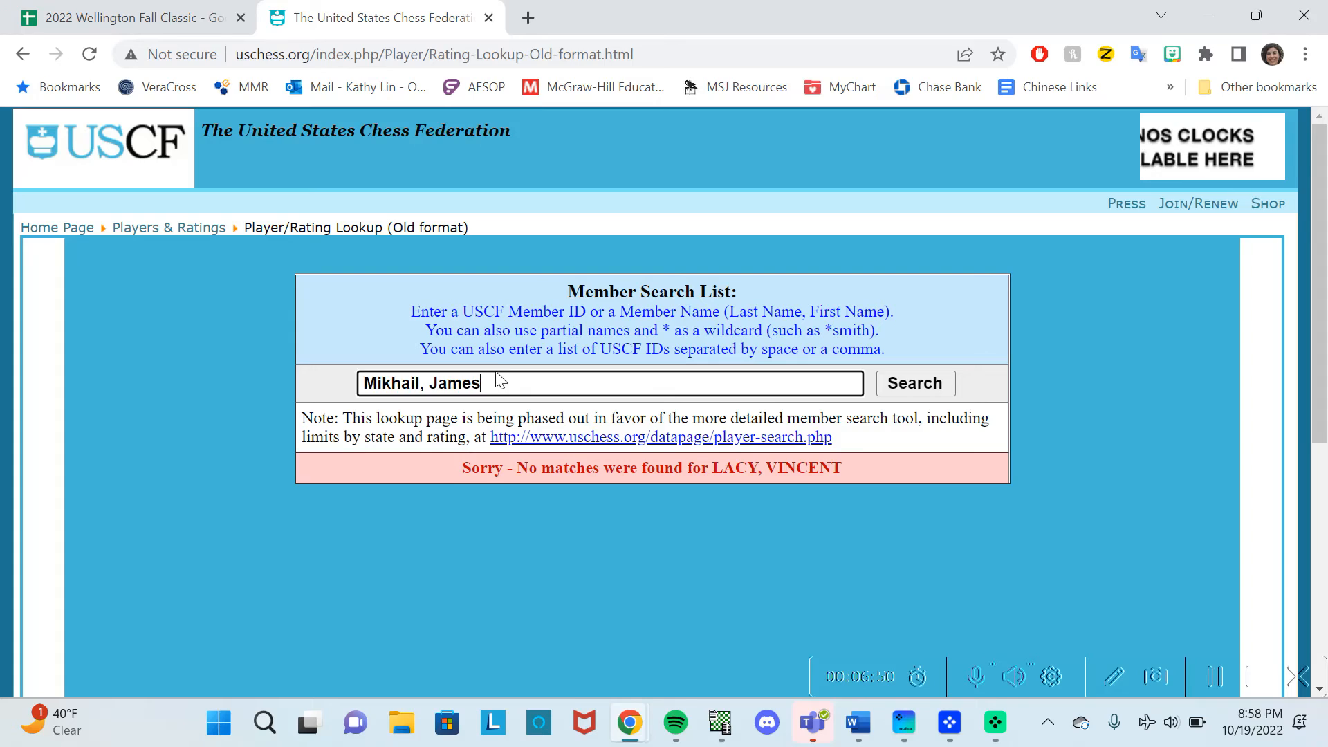
key(Return)
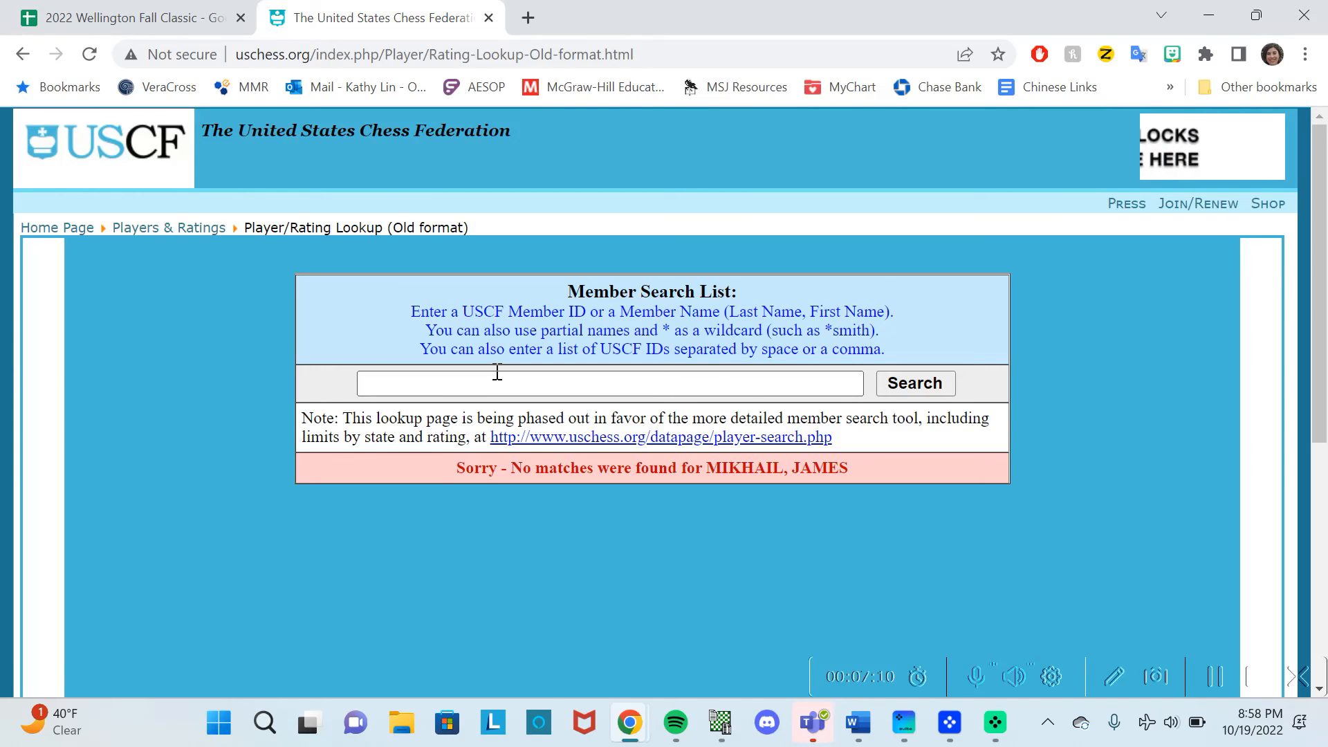
click(123, 14)
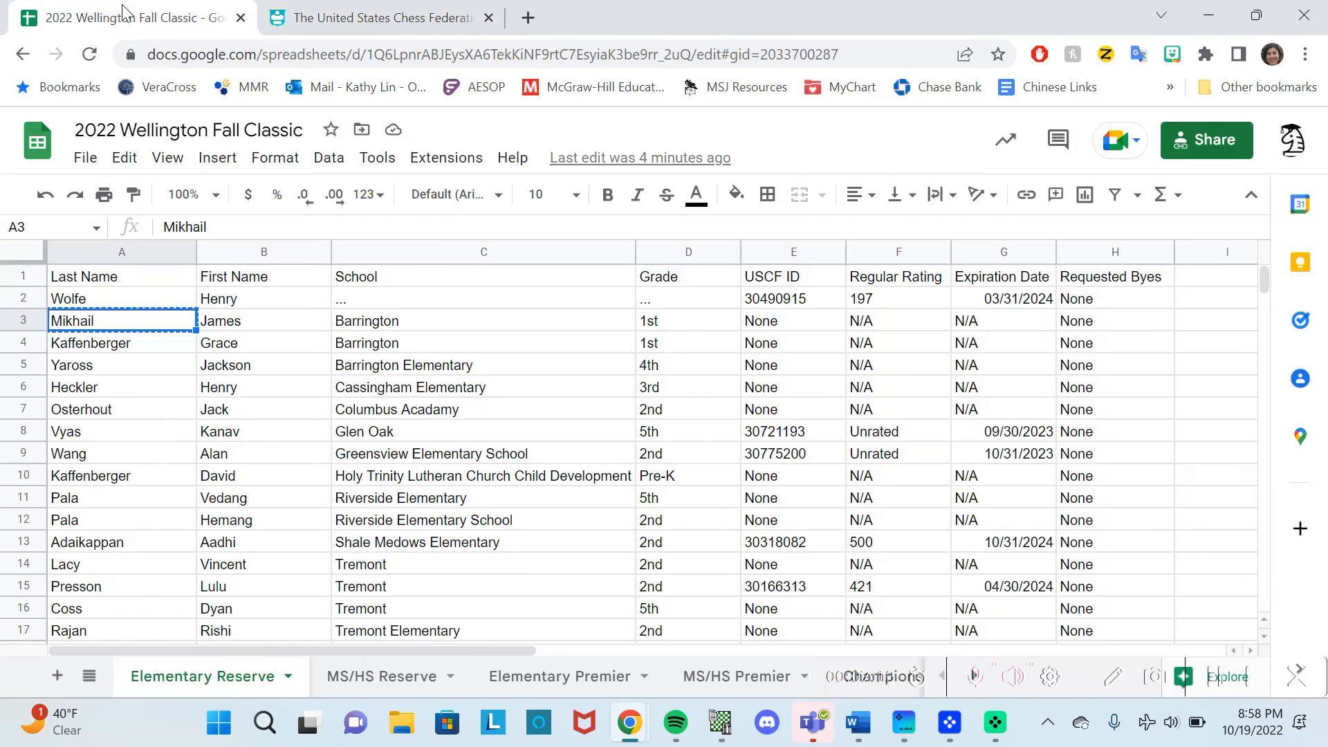
Confirm the Barrington school, give the player team code Barr, save the entry, and return to the roster.
click(395, 322)
click(721, 723)
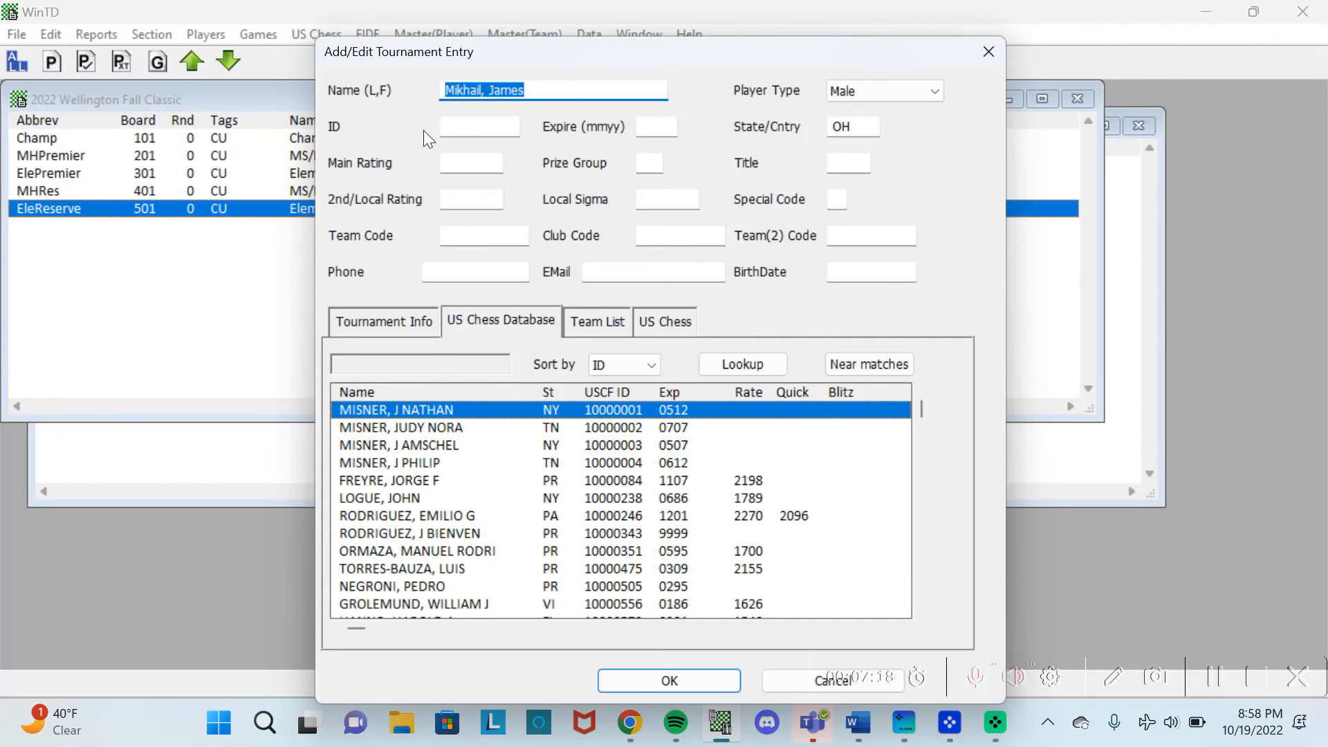
click(465, 126)
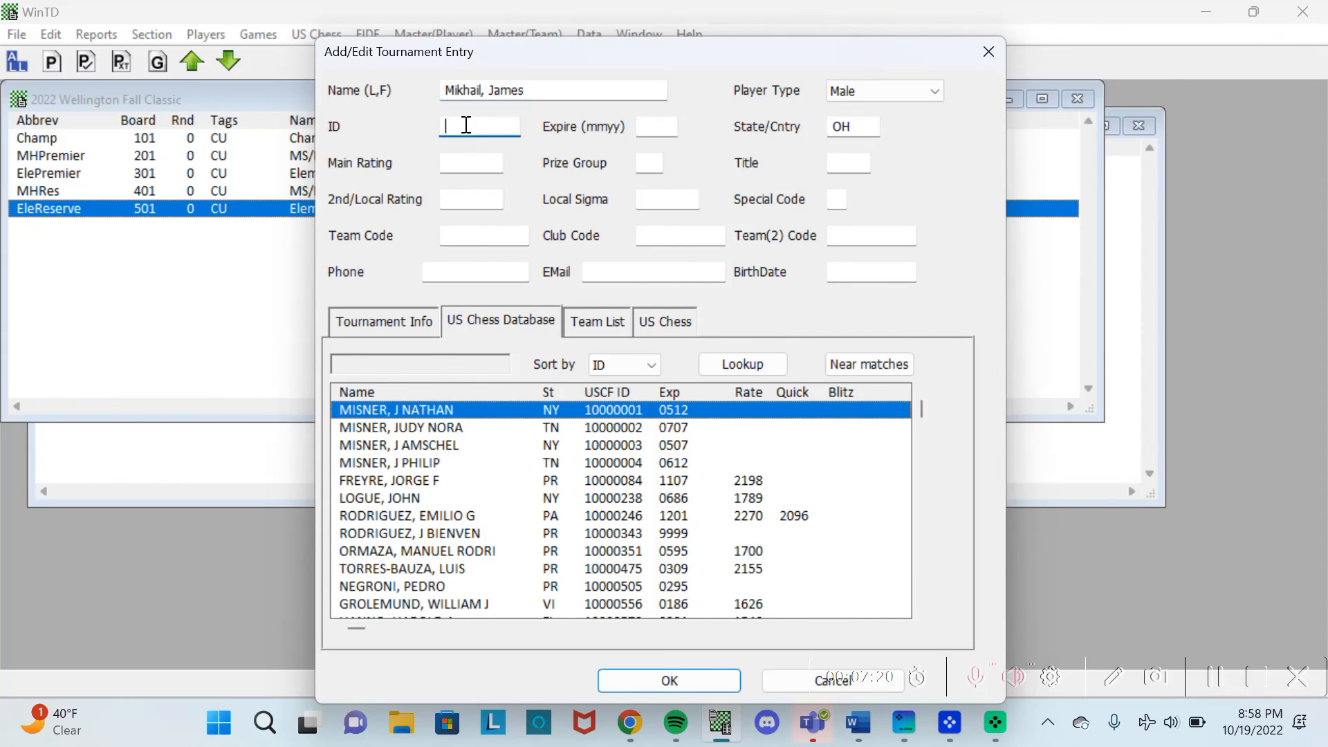
click(473, 230)
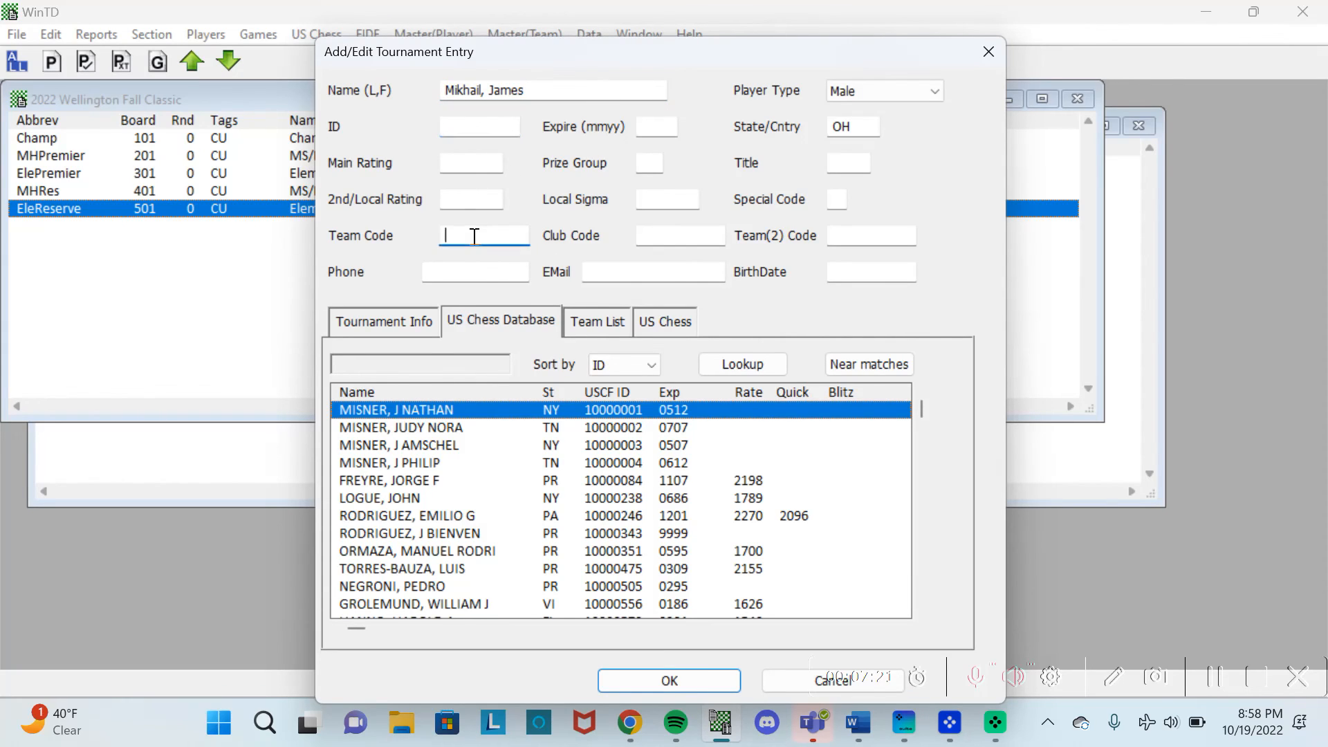
click(584, 328)
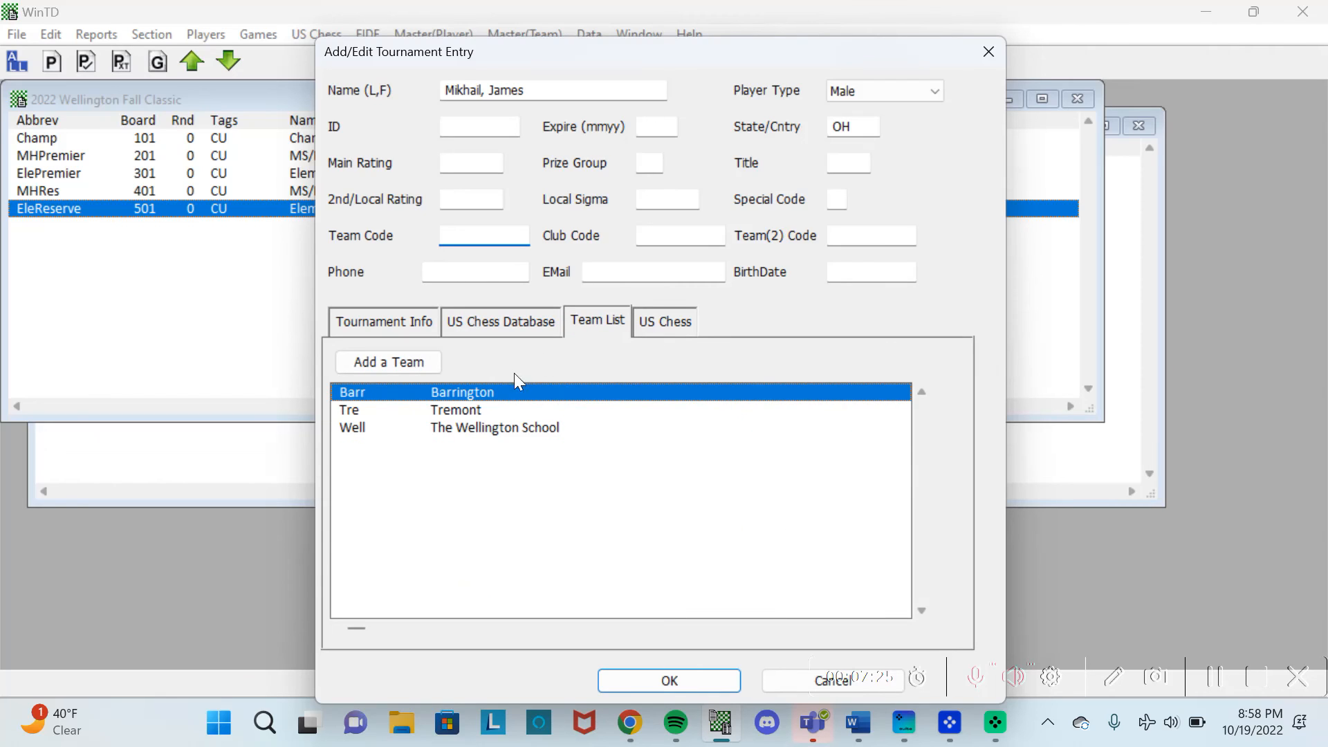
double_click(496, 390)
click(665, 683)
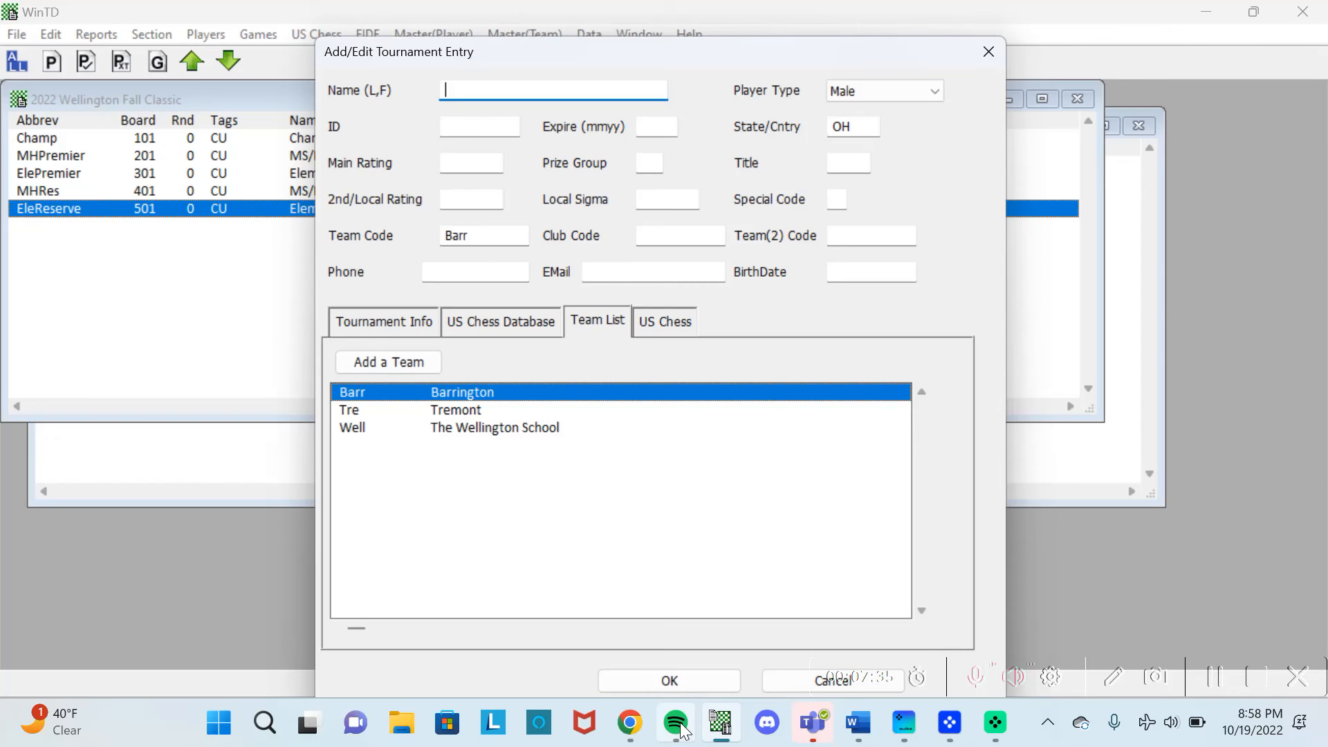
mouse_move(630, 723)
click(771, 630)
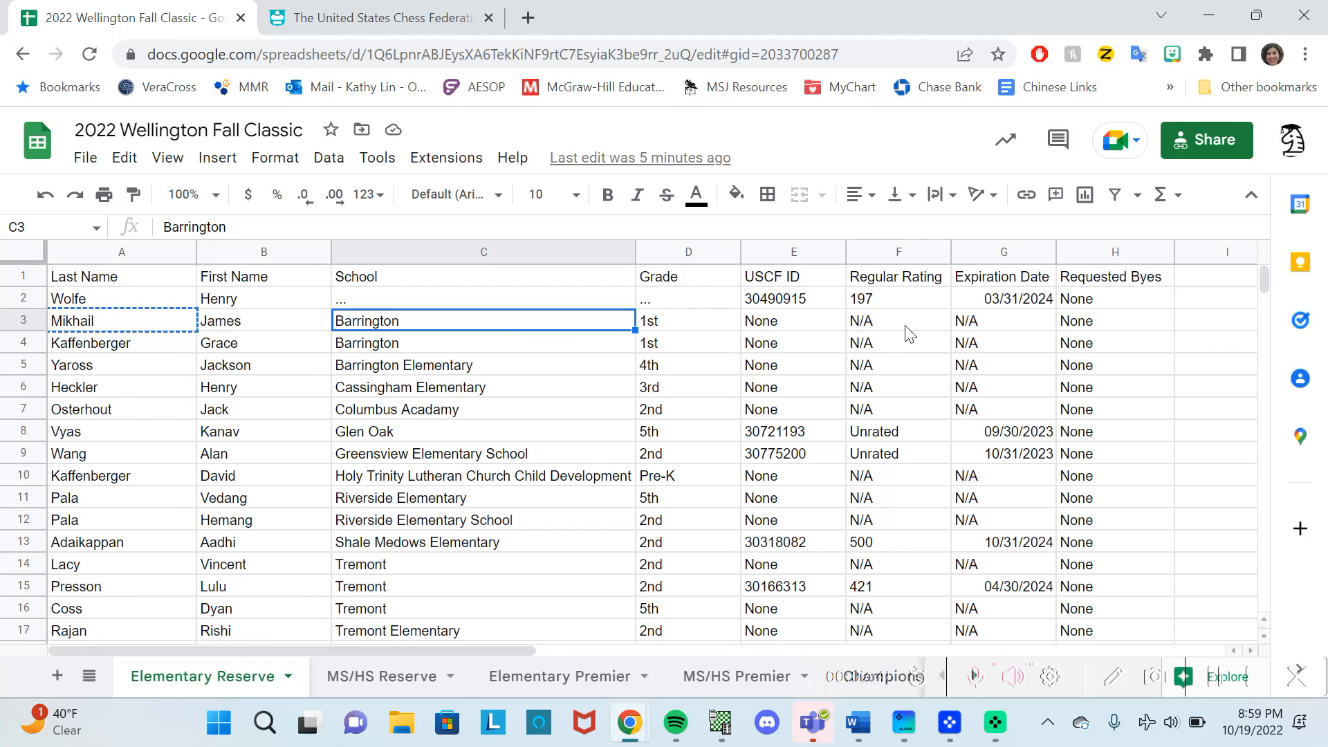
Scroll around the Elementary Reserve roster and select the 500 rating in cell F13.
scroll(905, 335, down, 1)
scroll(905, 335, right, 1)
scroll(905, 335, left, 1)
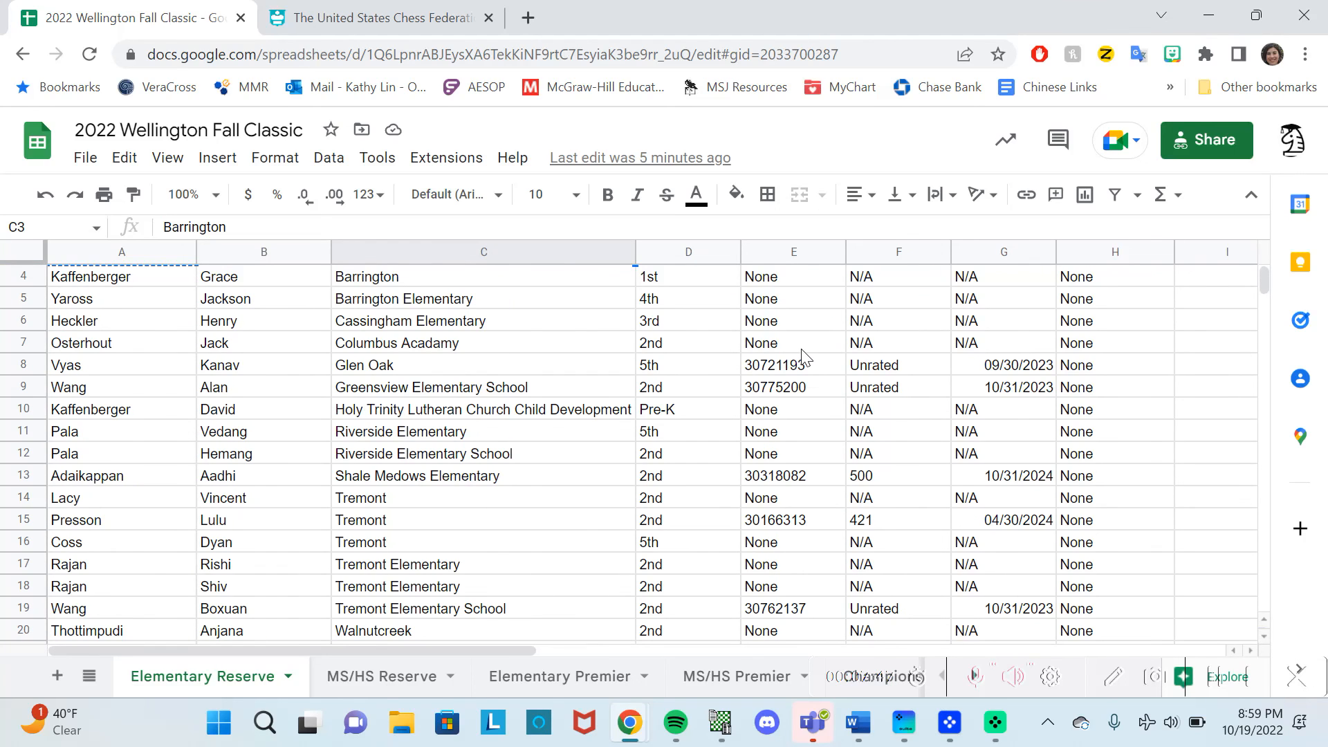
scroll(780, 363, up, 1)
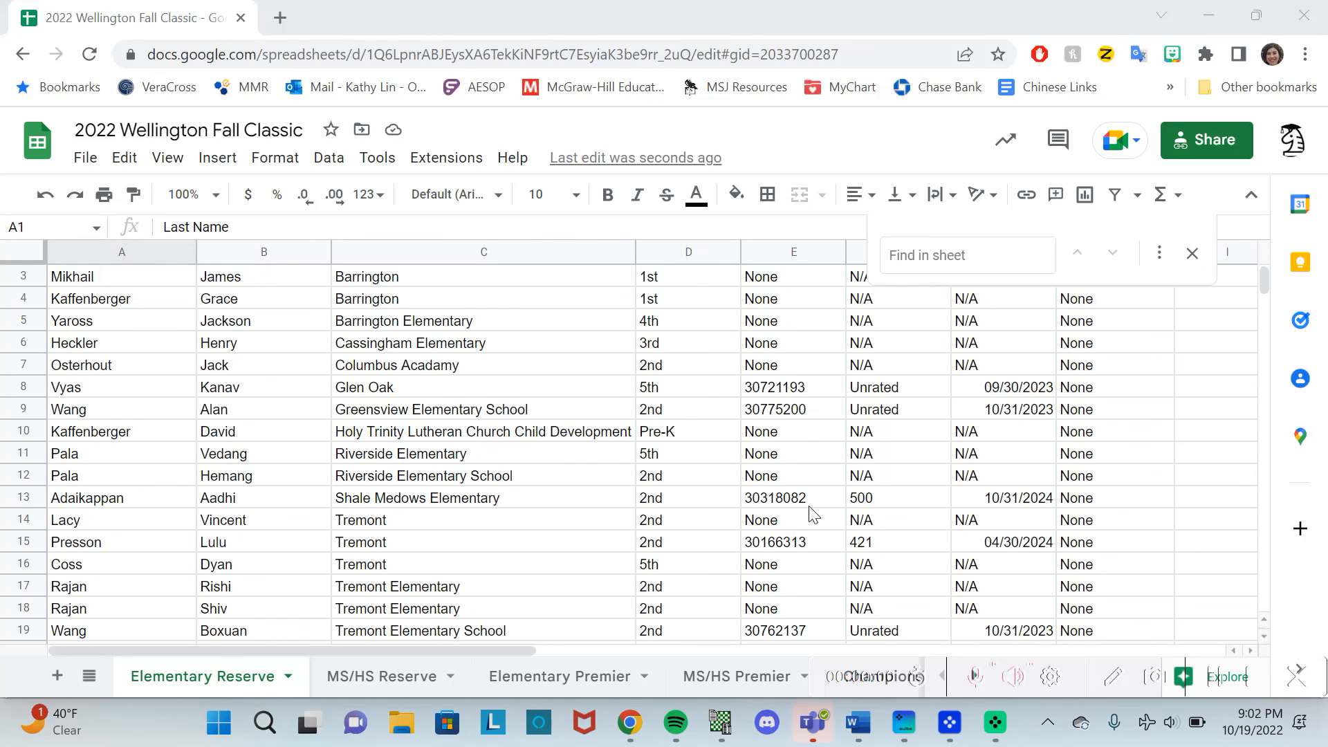
click(878, 504)
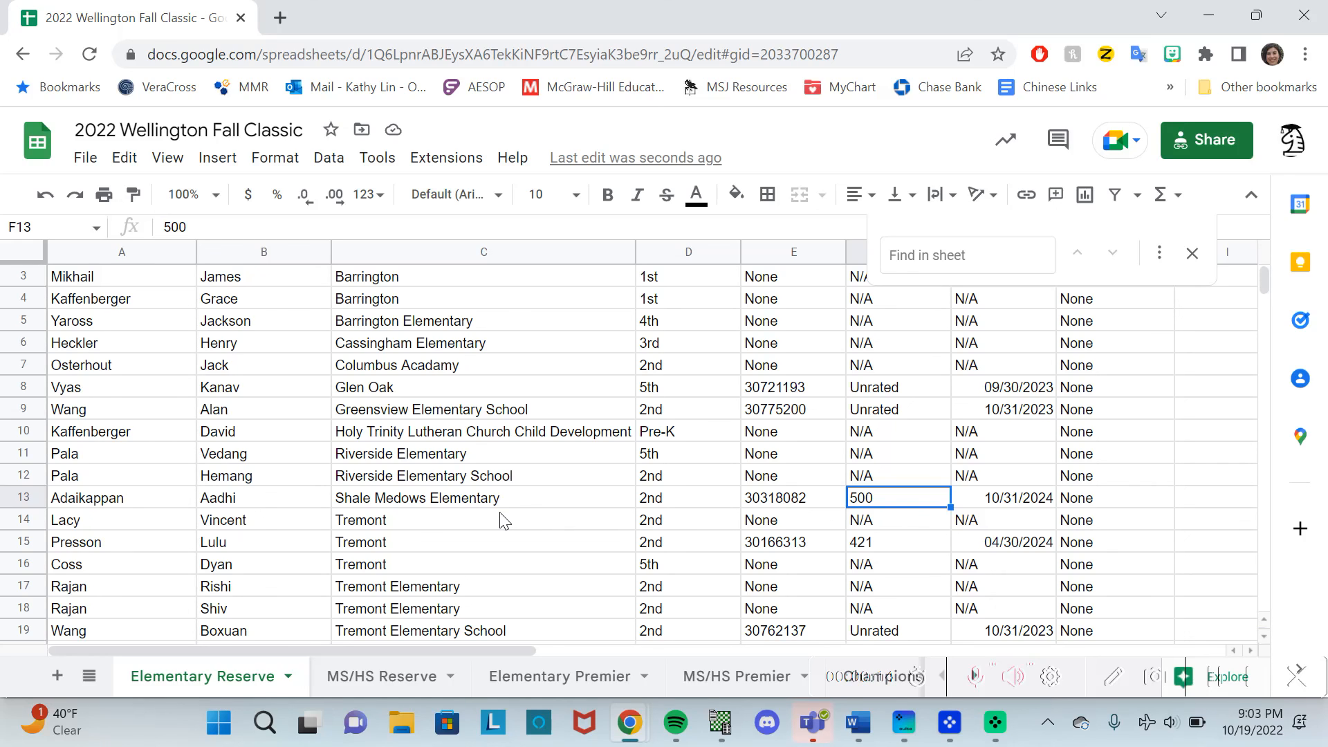
Scroll through the school-grouped roster reviewing ratings such as 421 and Unrated.
scroll(503, 521, down, 1)
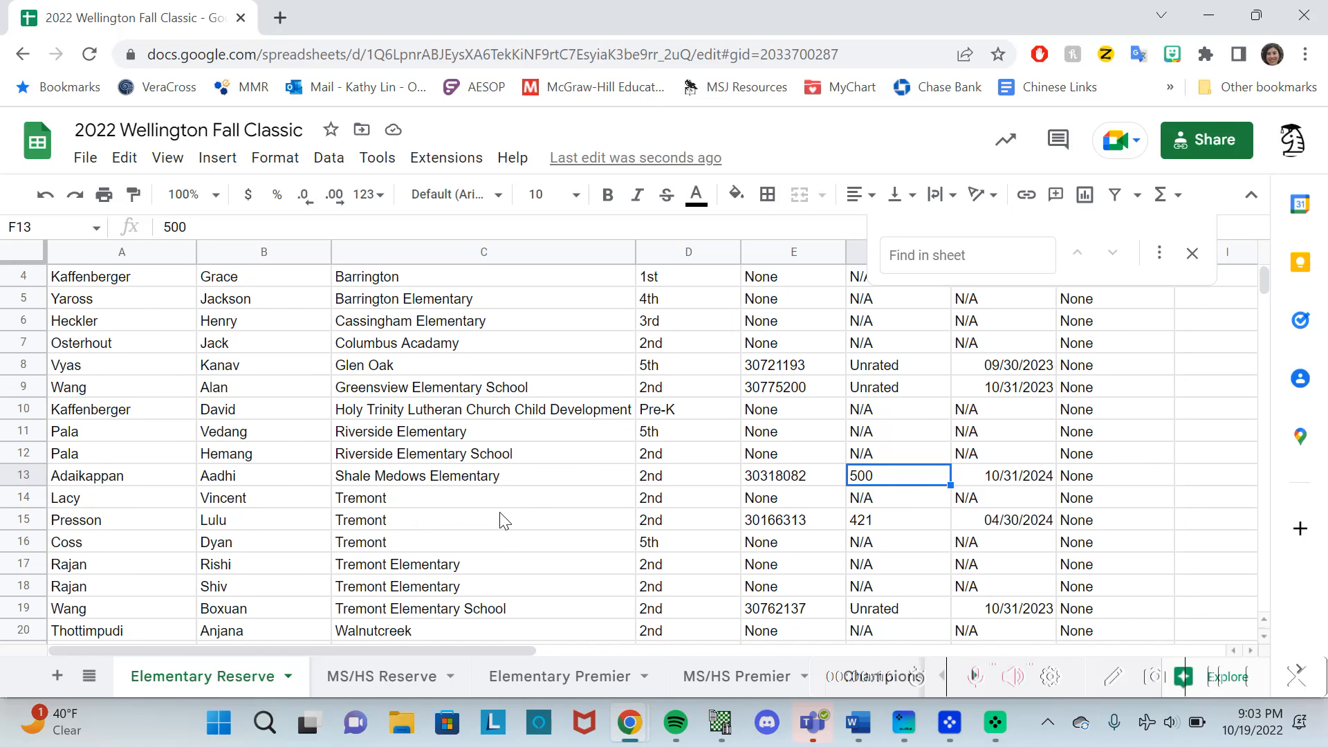
scroll(503, 521, down, 1)
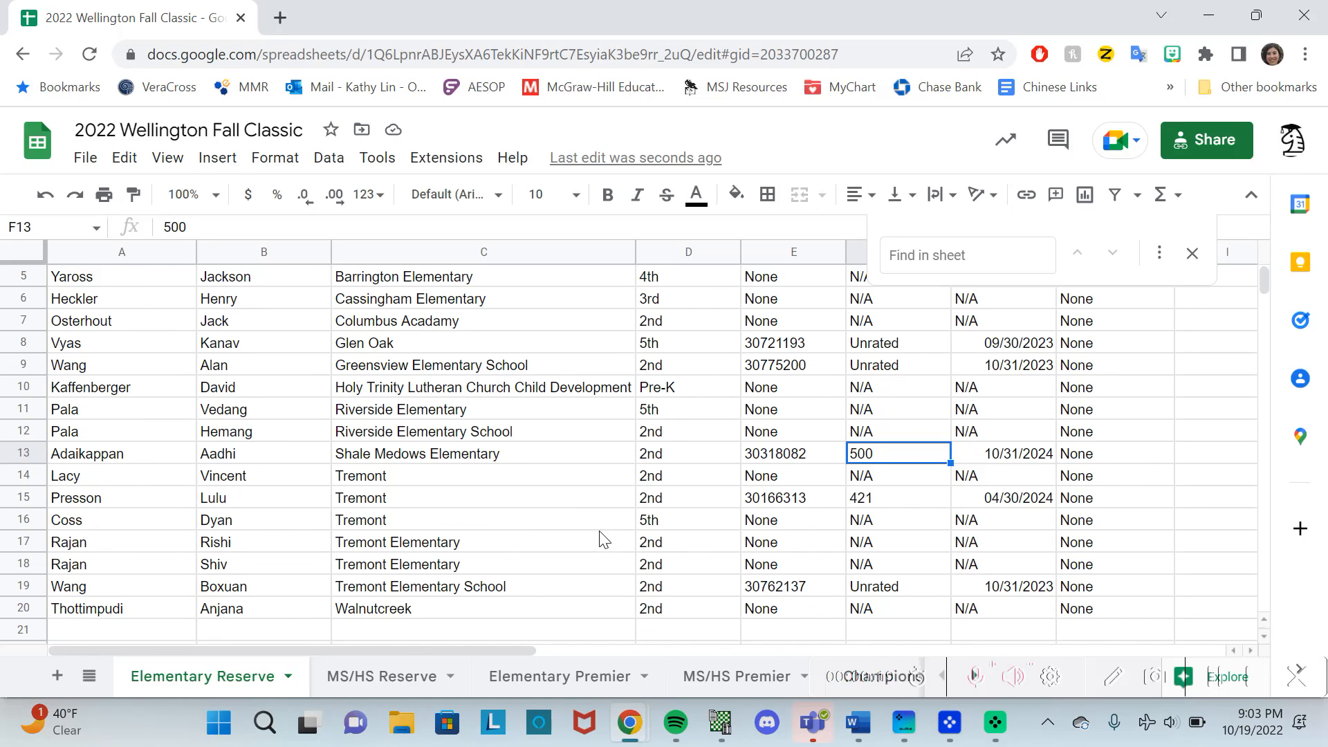
scroll(664, 450, up, 4)
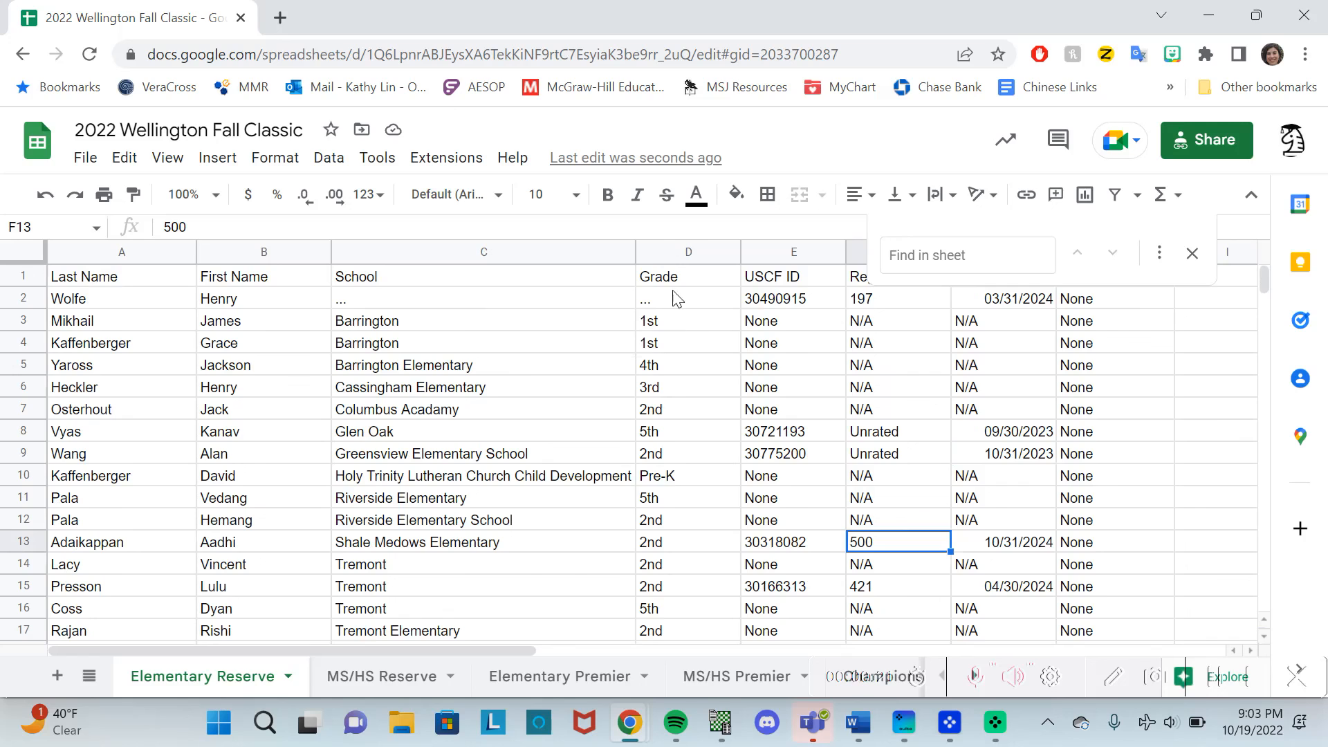
scroll(668, 299, down, 3)
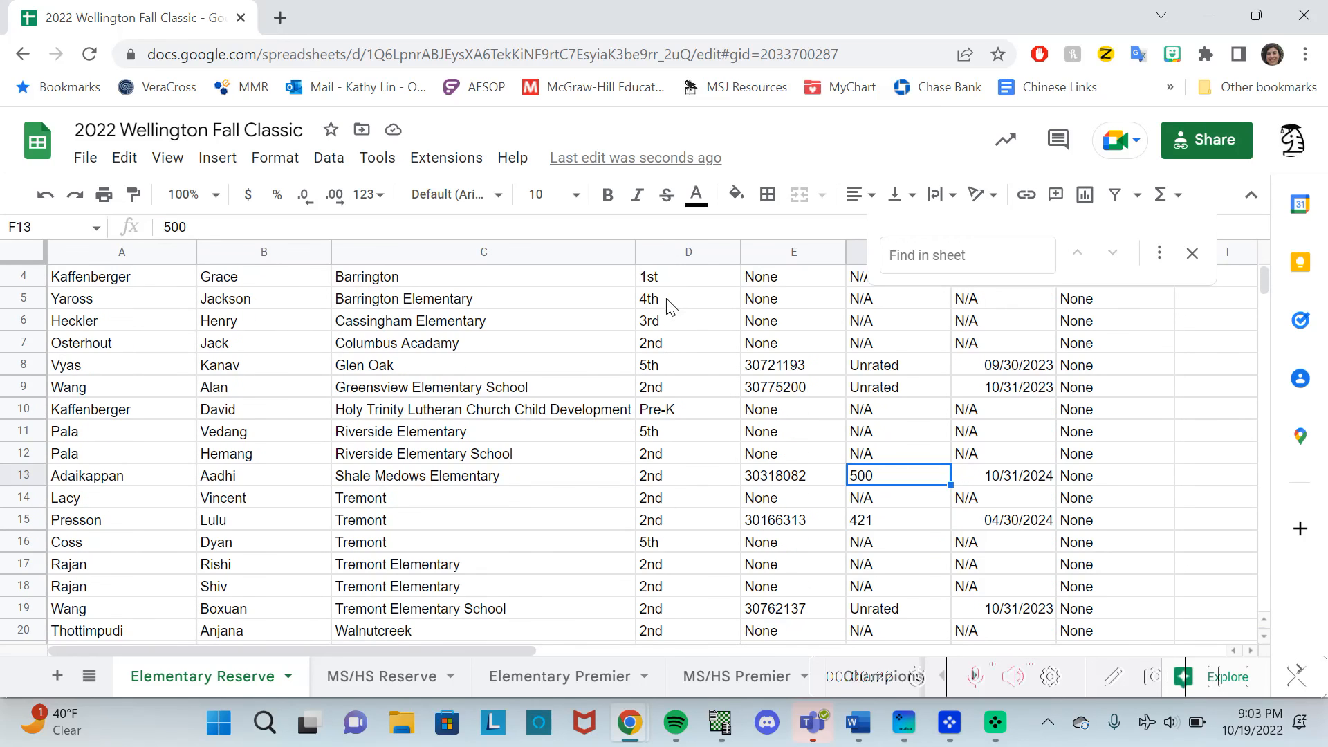
scroll(650, 407, down, 2)
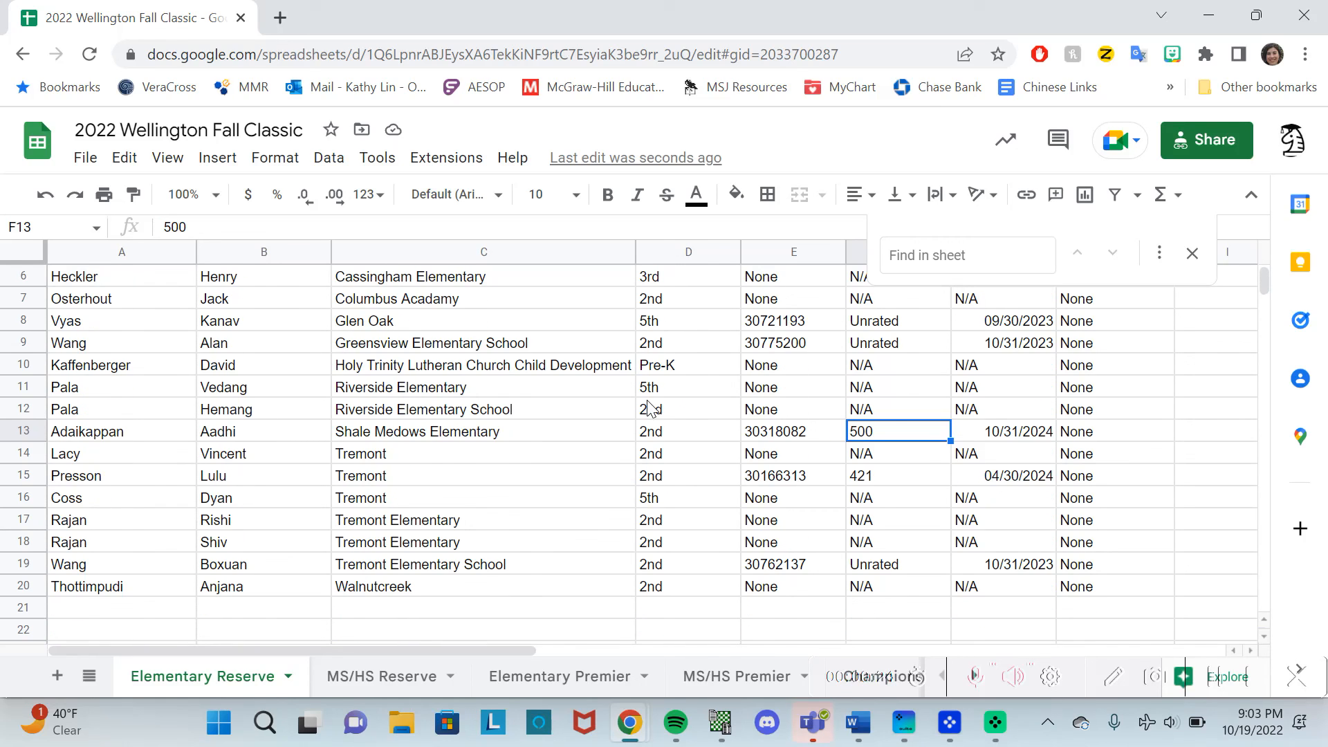
scroll(651, 407, up, 2)
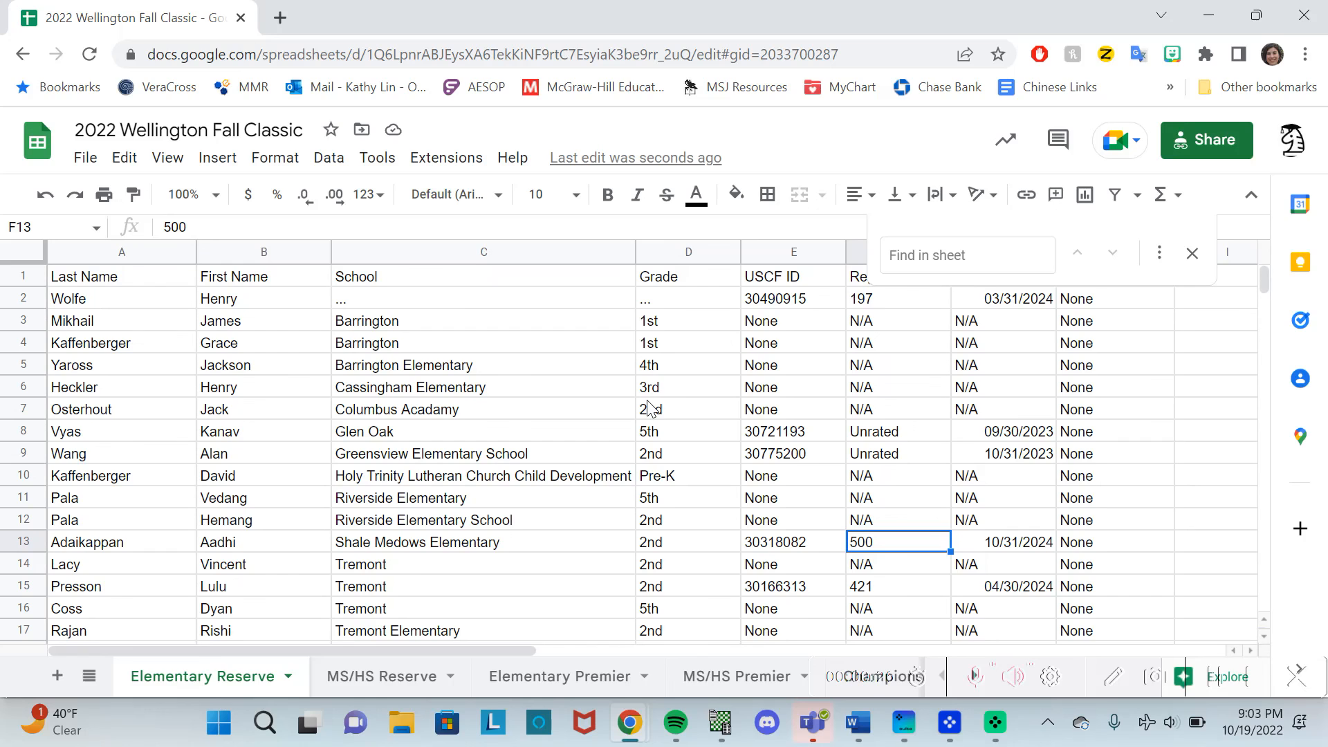
scroll(651, 408, down, 2)
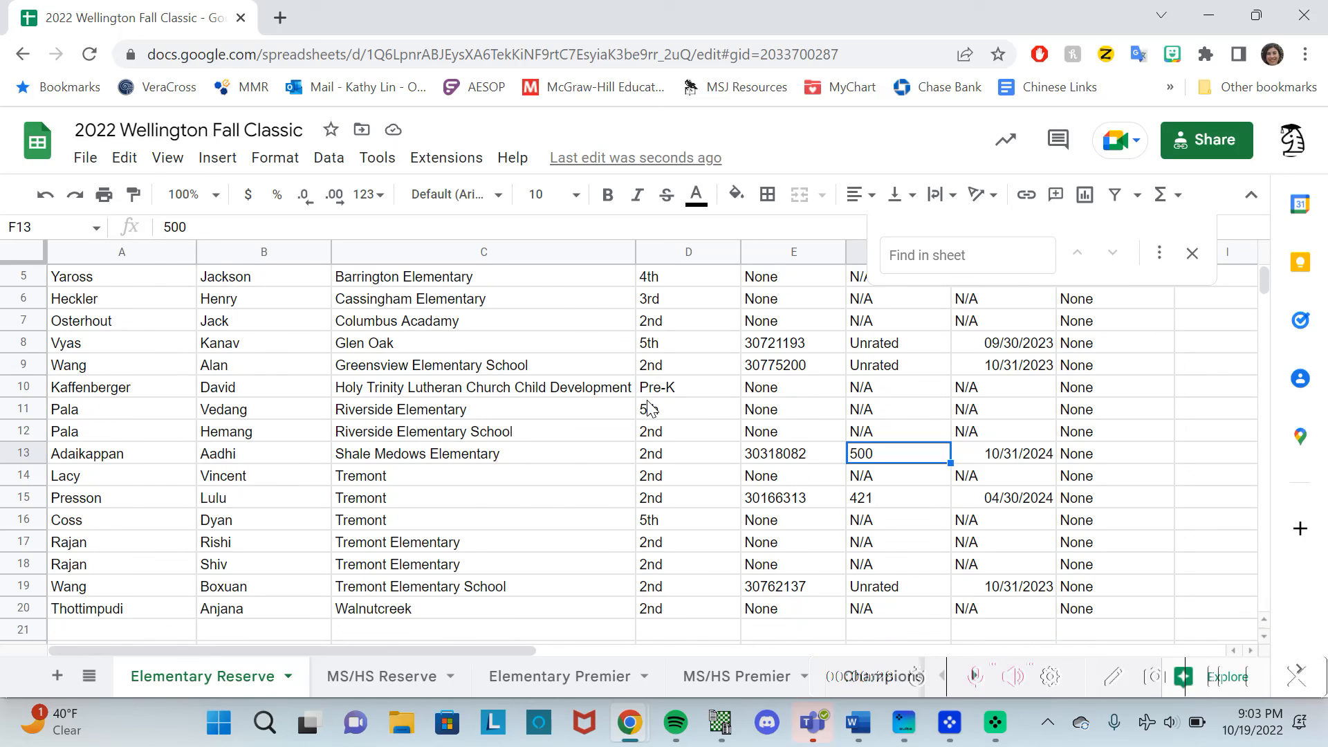
scroll(326, 384, up, 2)
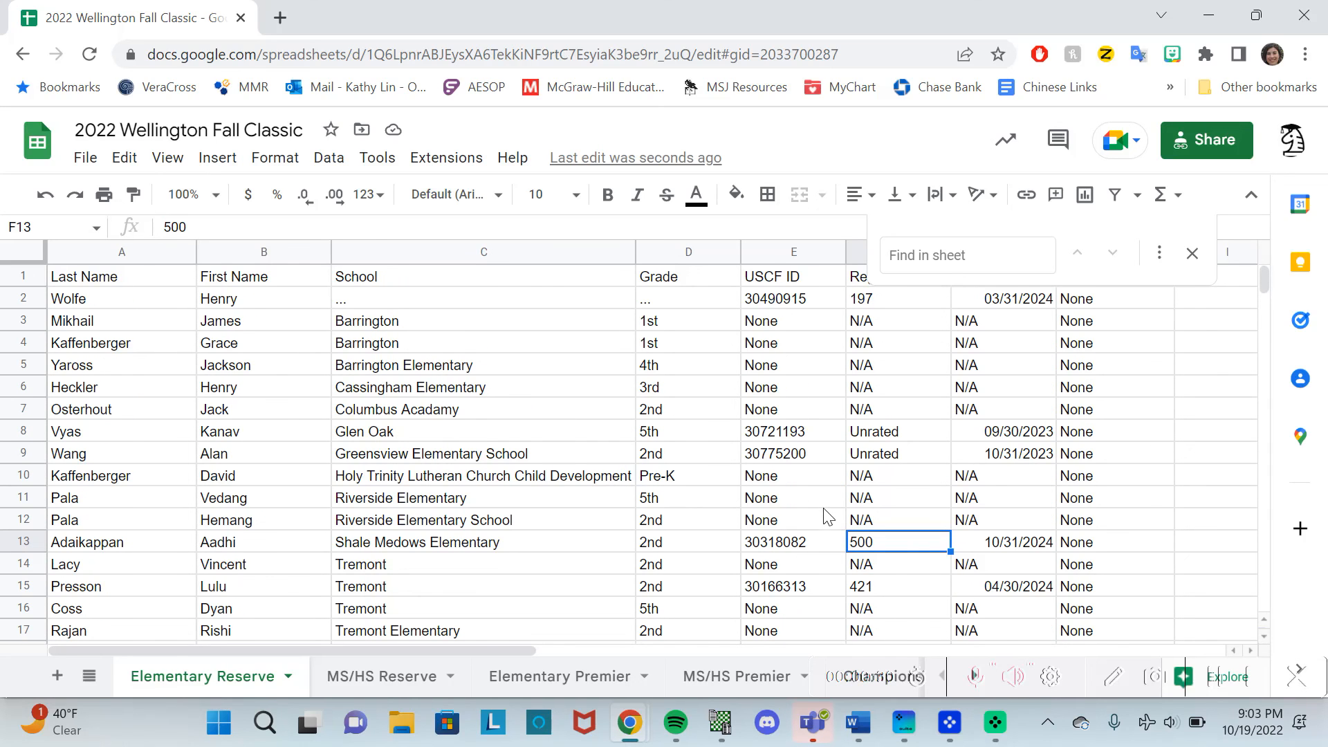